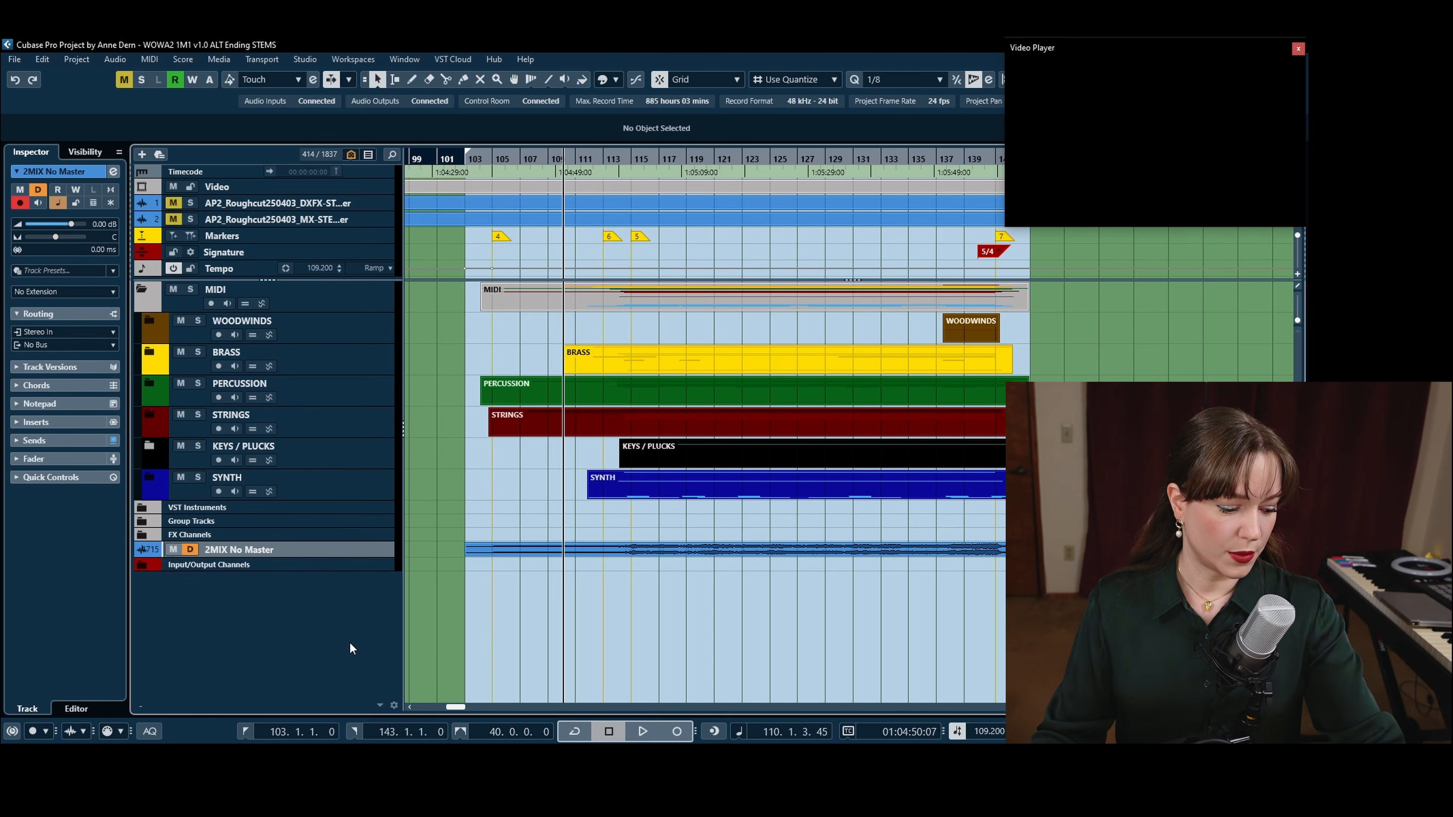
Check the Export Audio Mixdown settings and leave the dialog without exporting
key("ctrl+shift+e")
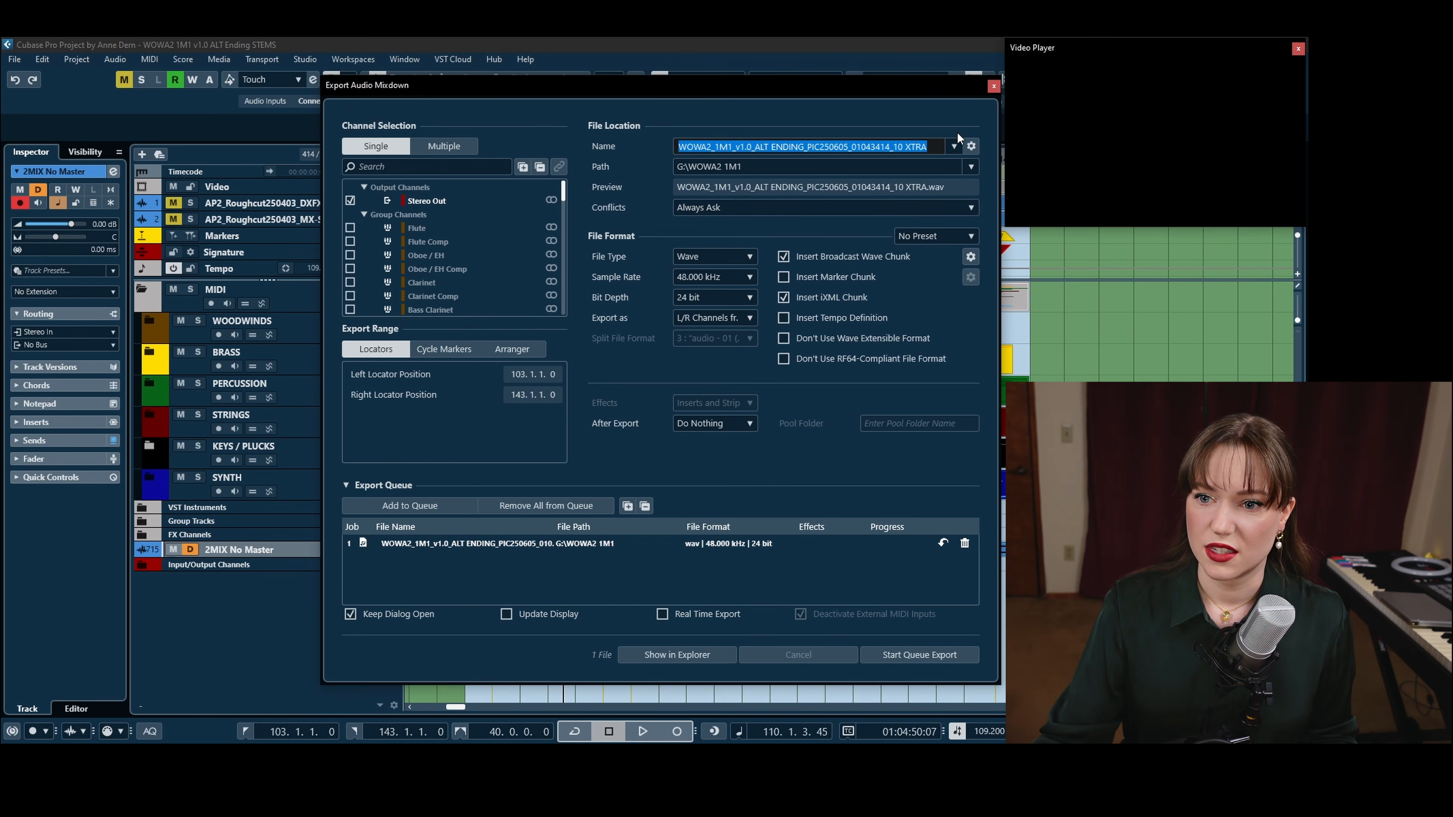
left_click(993, 87)
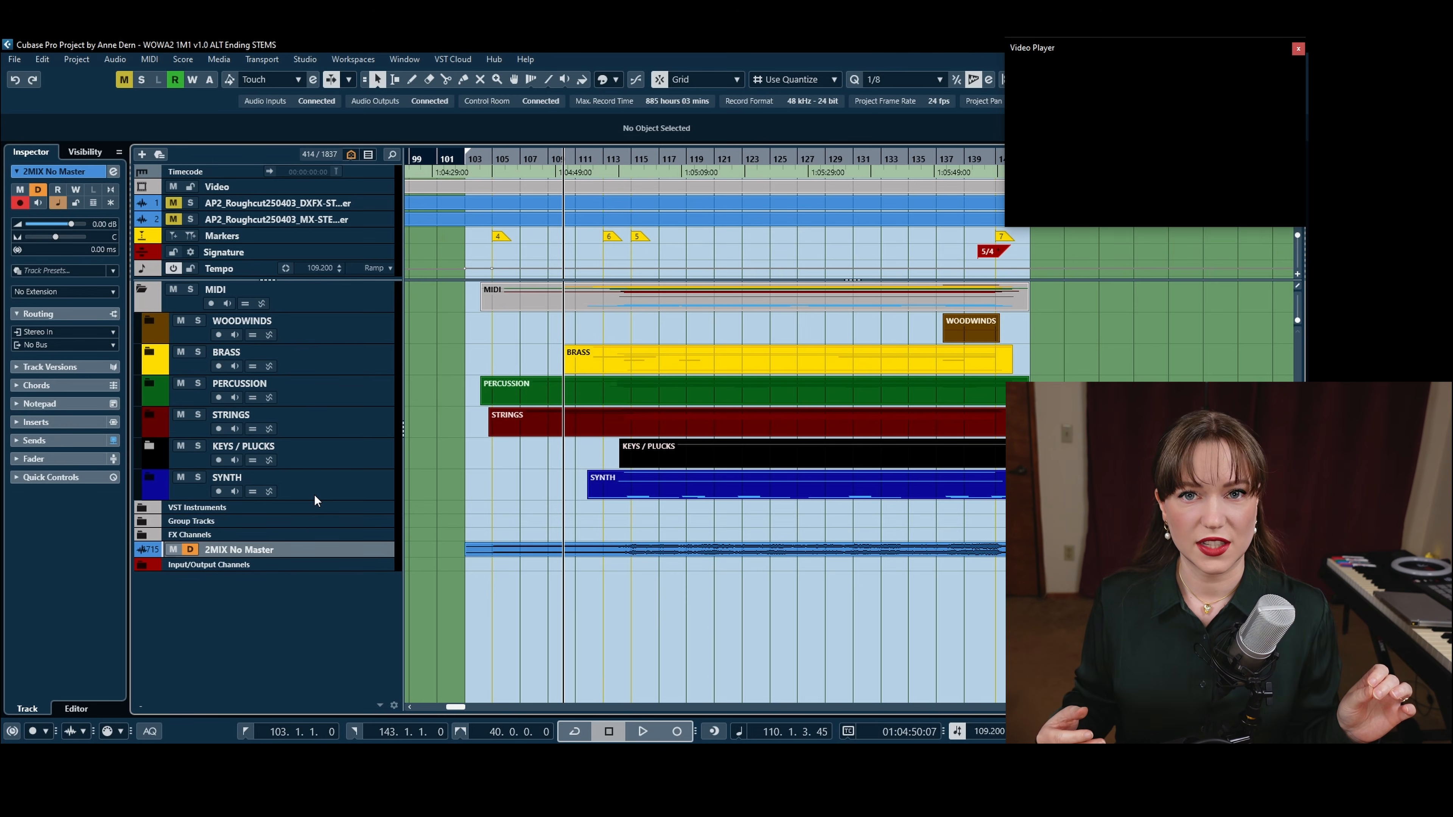
Close the Video Player, maximize the MixConsole and bring the Stereo Out channel into view
left_click_drag(0, 129, 190, 127)
left_click_drag(449, 120, 692, 69)
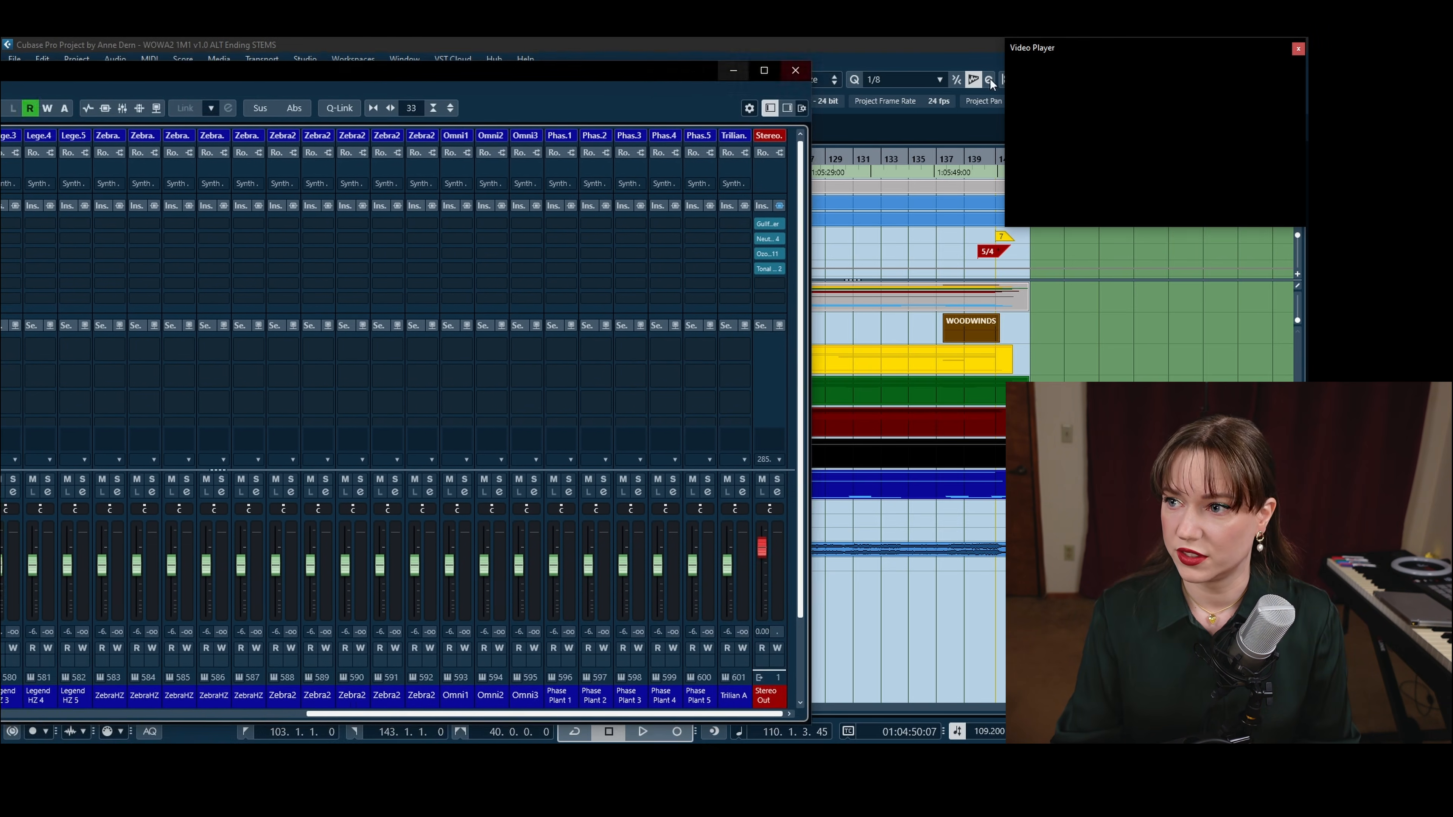
left_click(1298, 50)
left_click(765, 69)
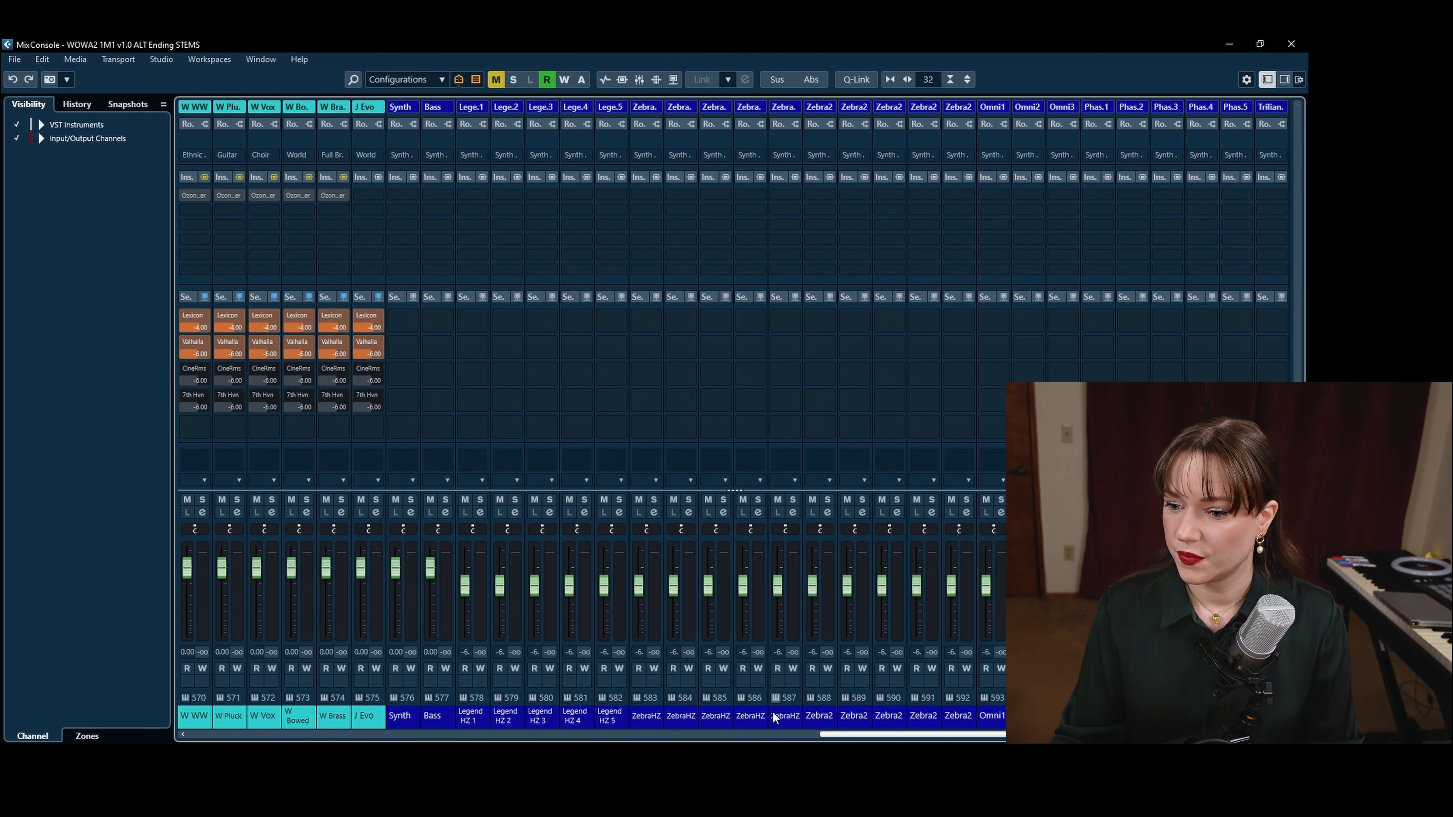
left_click_drag(860, 734, 933, 738)
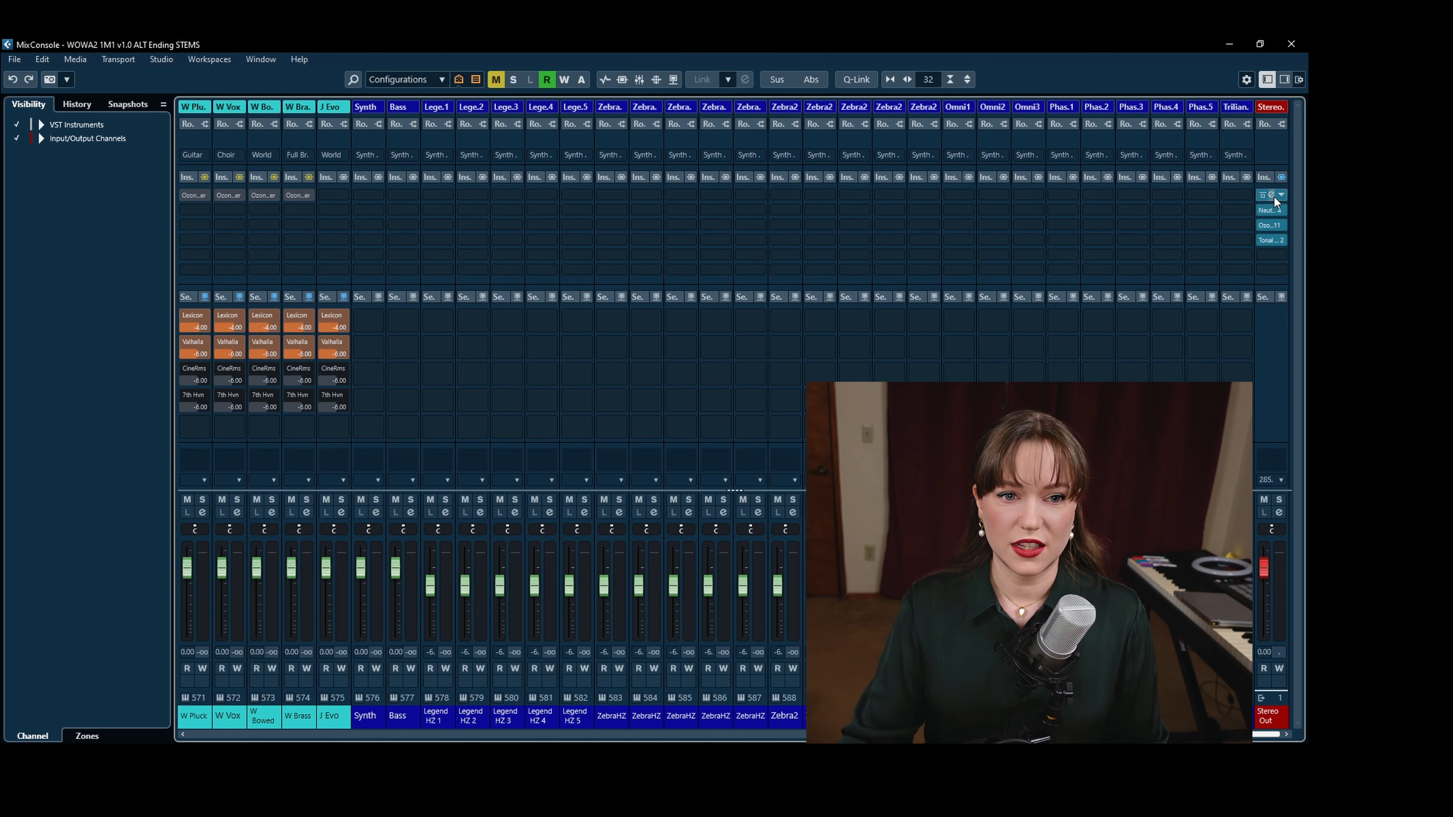
Examine the Gullfoss Master settings and the low band of Neutron 4's equalizer on the Stereo Out inserts
left_click(1271, 196)
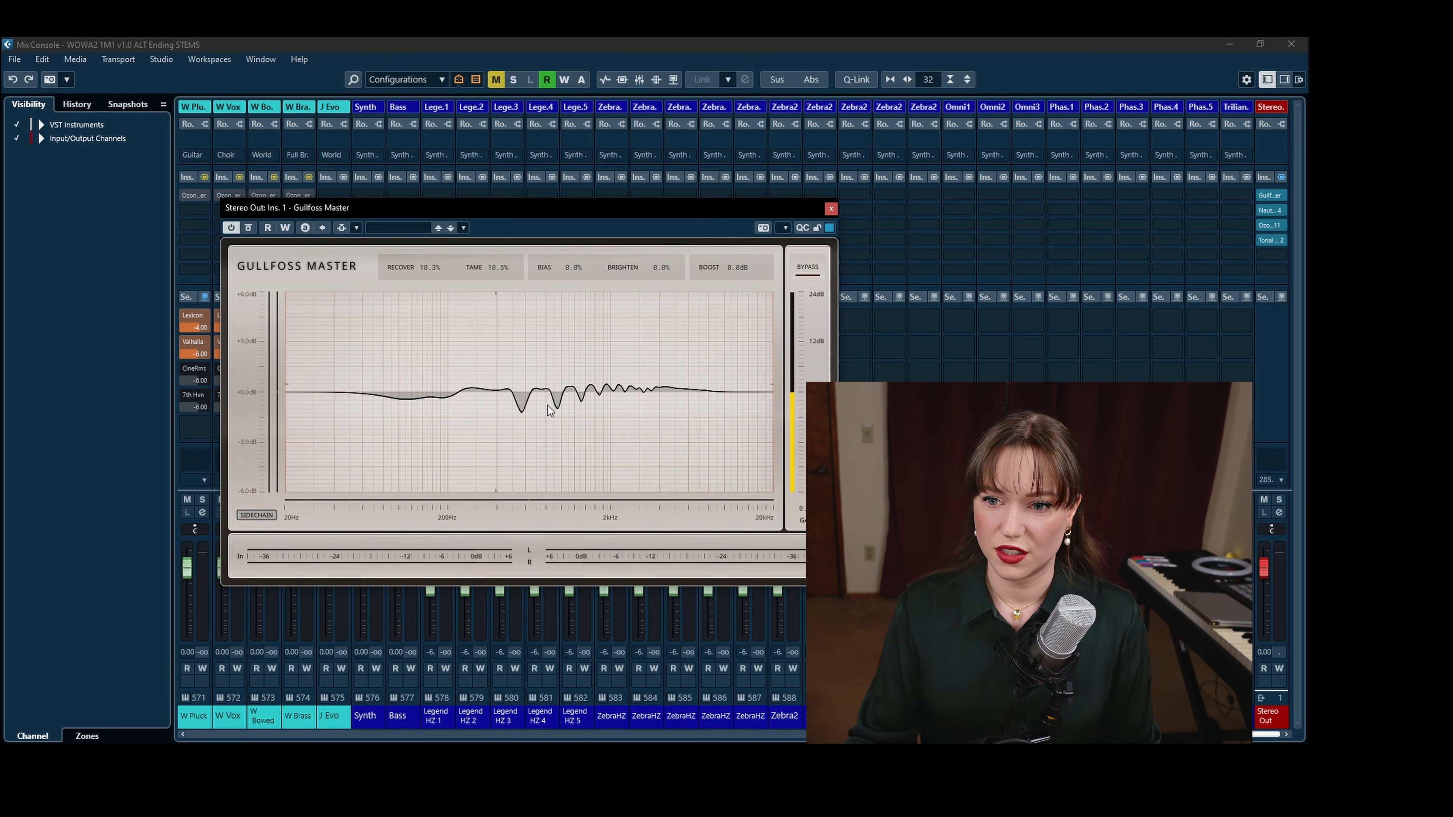
left_click(831, 209)
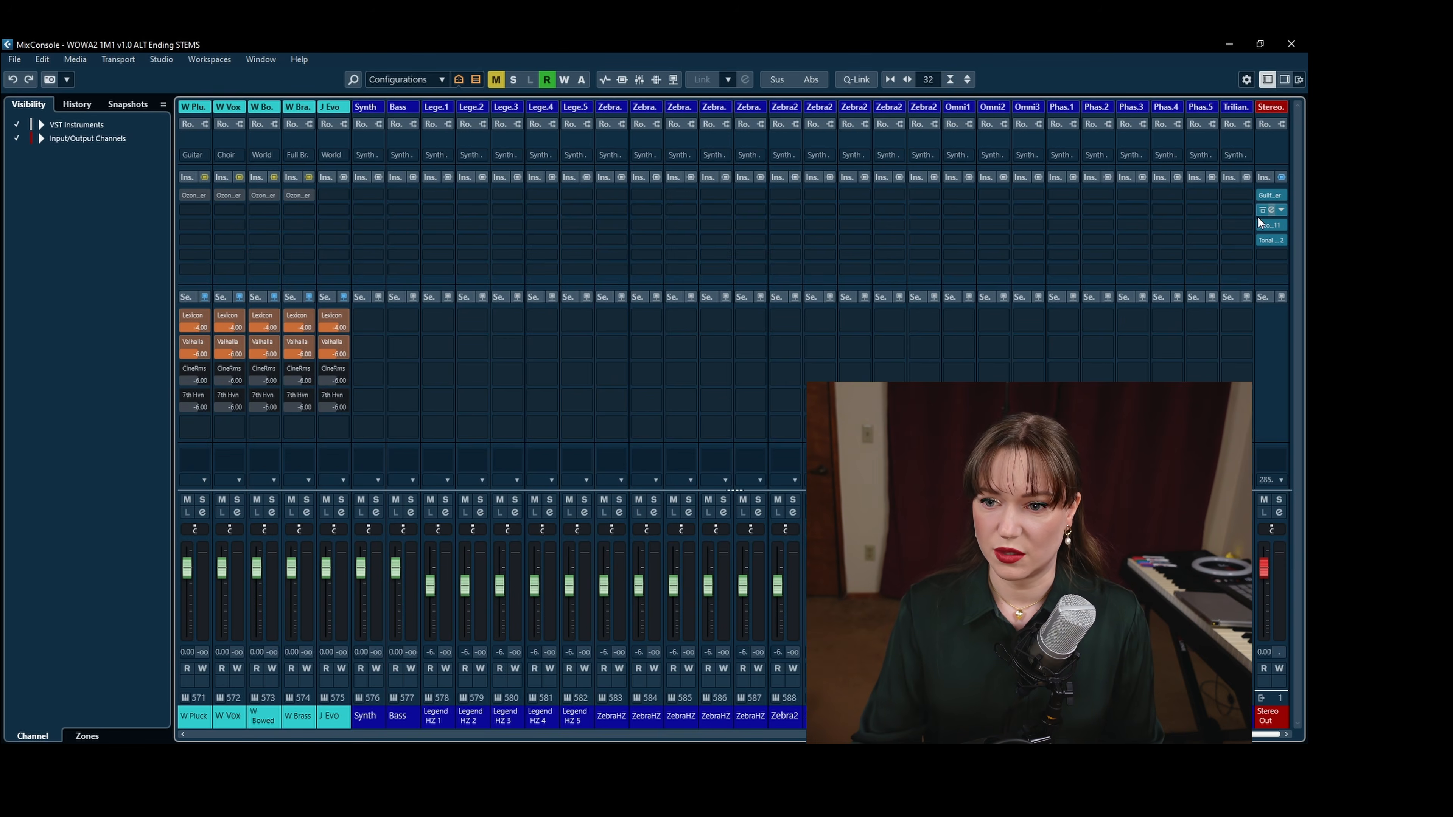
left_click(1271, 210)
left_click_drag(830, 211, 828, 207)
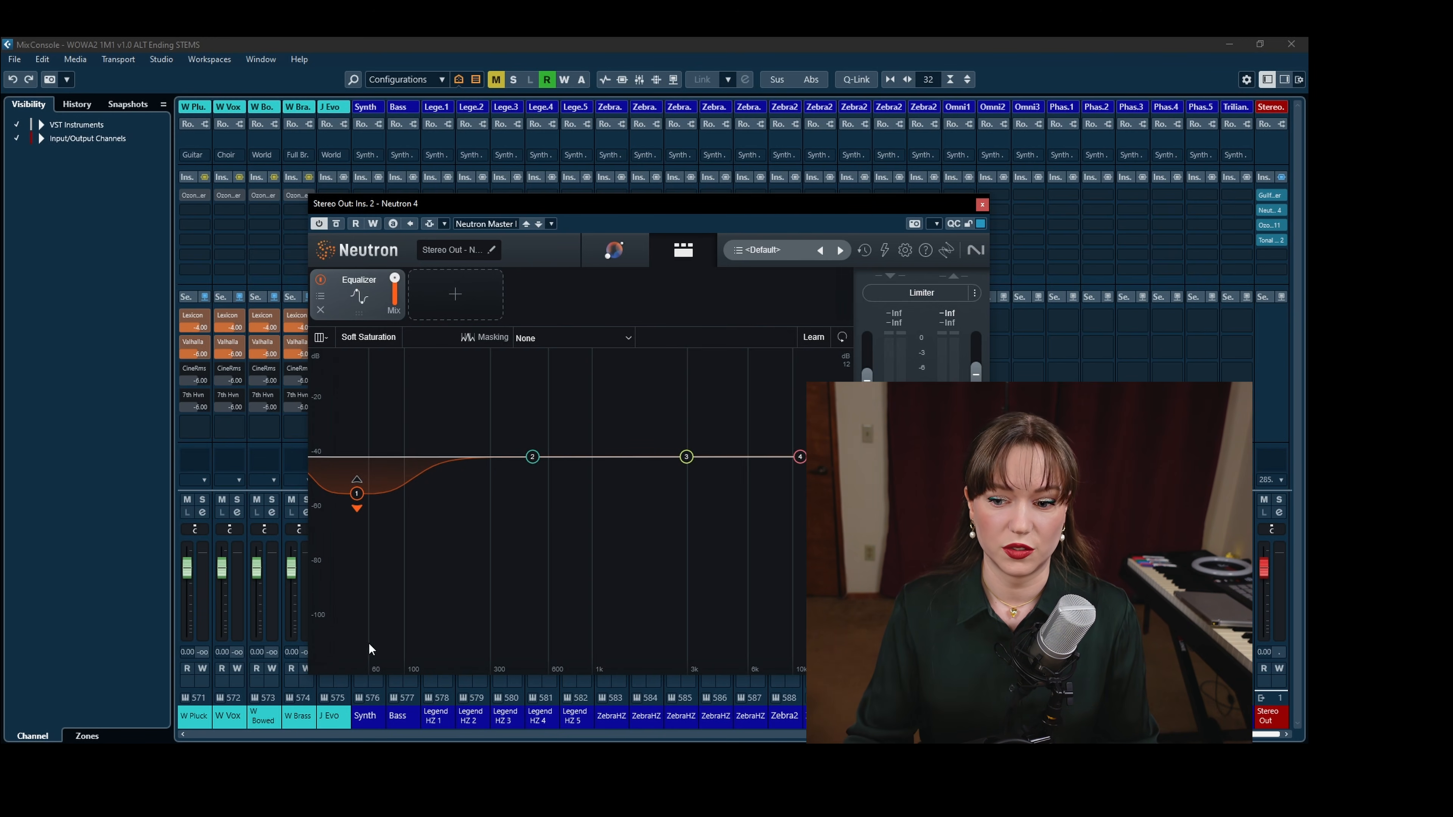
left_click(357, 496)
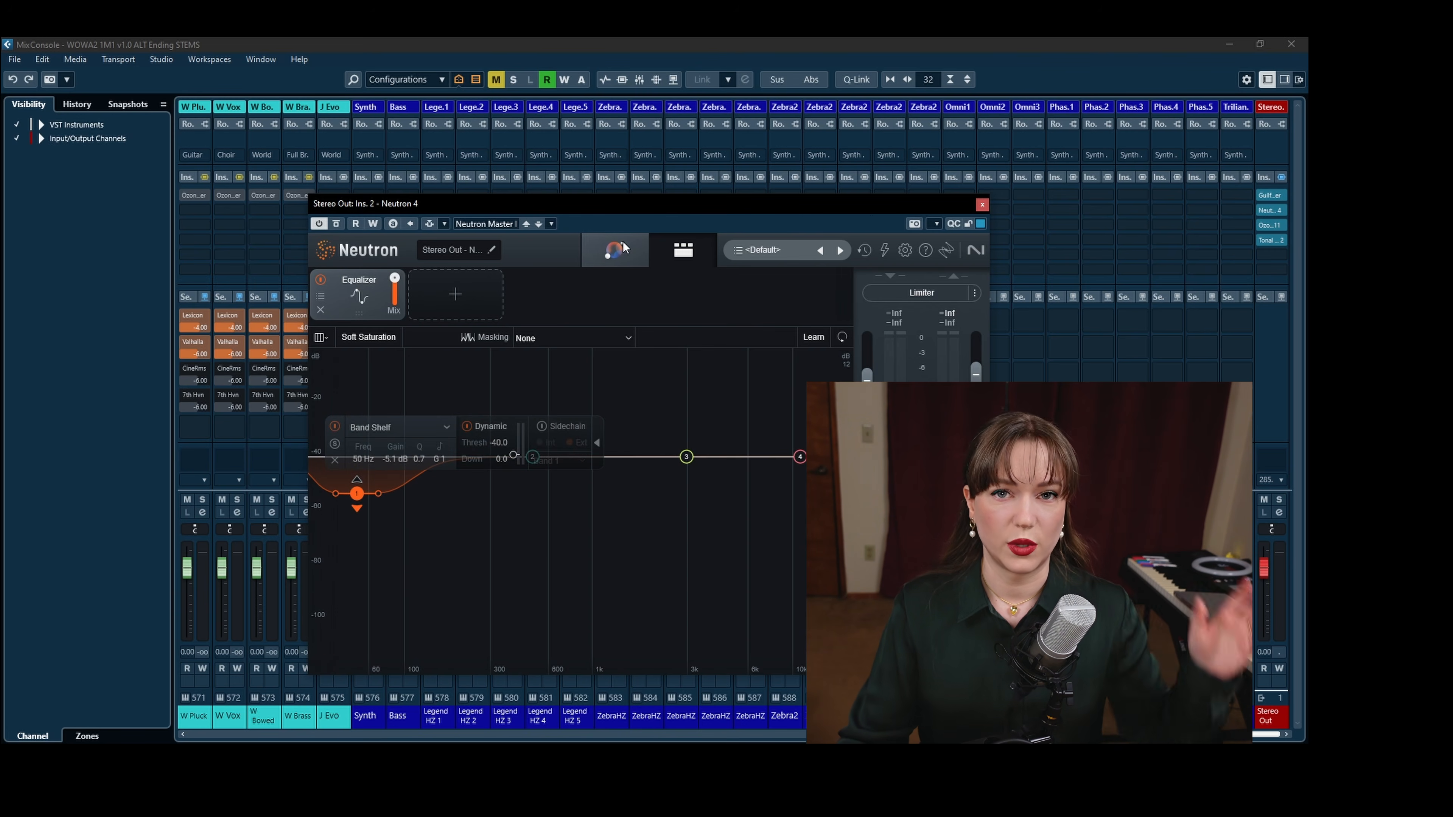
left_click(980, 205)
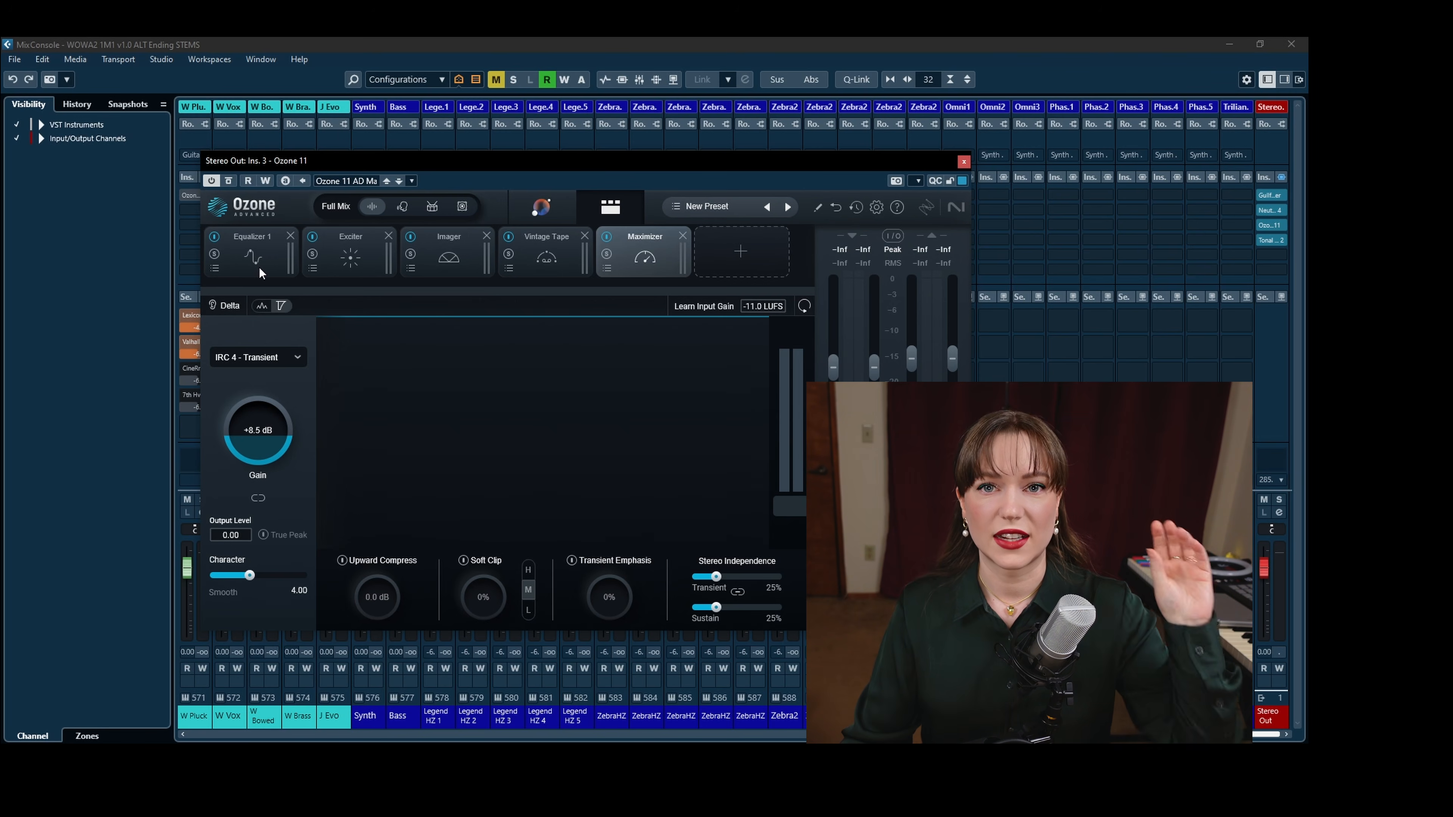
Review the Equalizer, Exciter, Imager, Vintage Tape and Maximizer modules of Ozone 11 on Stereo Out
left_click(260, 261)
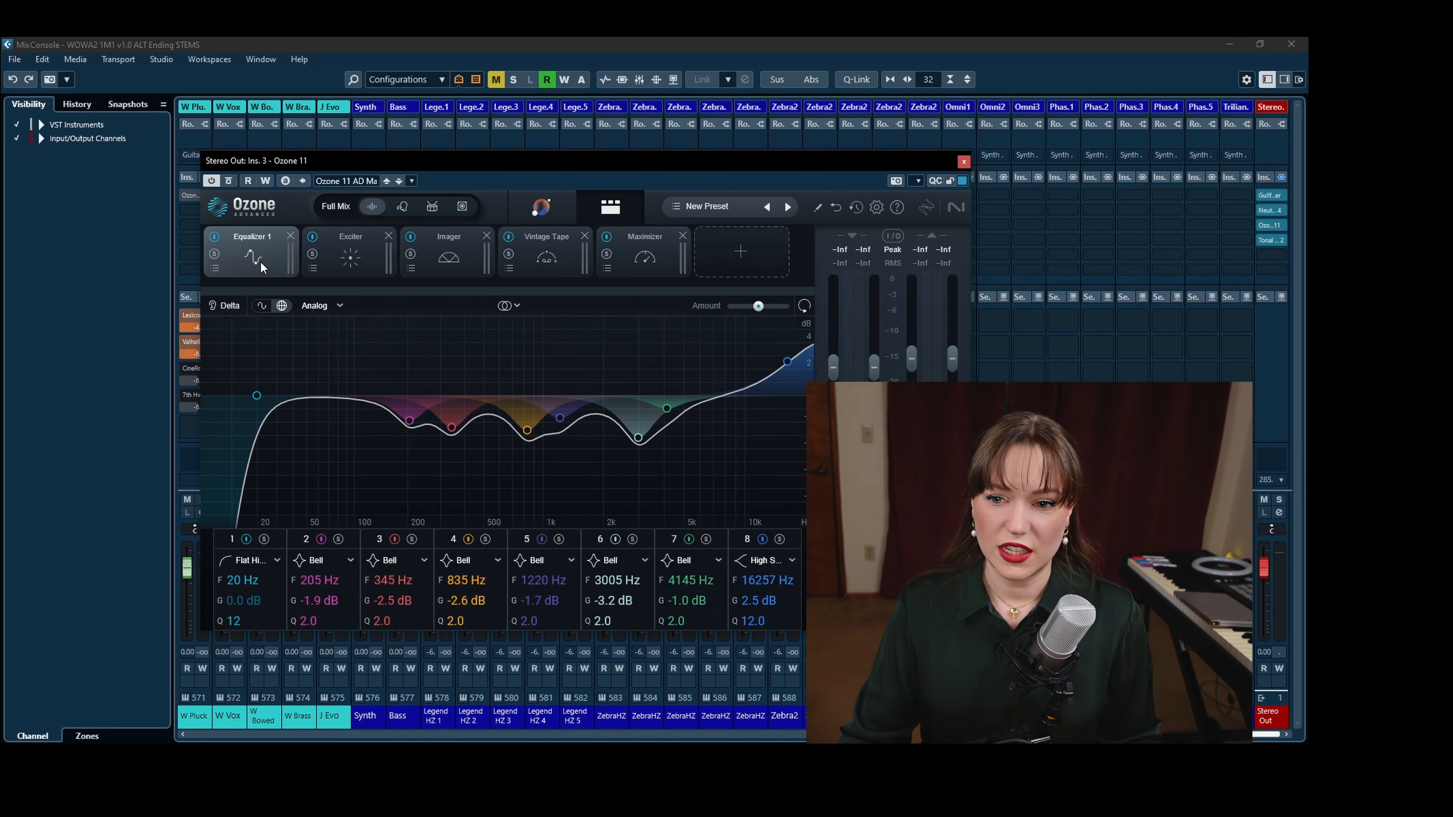
left_click(361, 260)
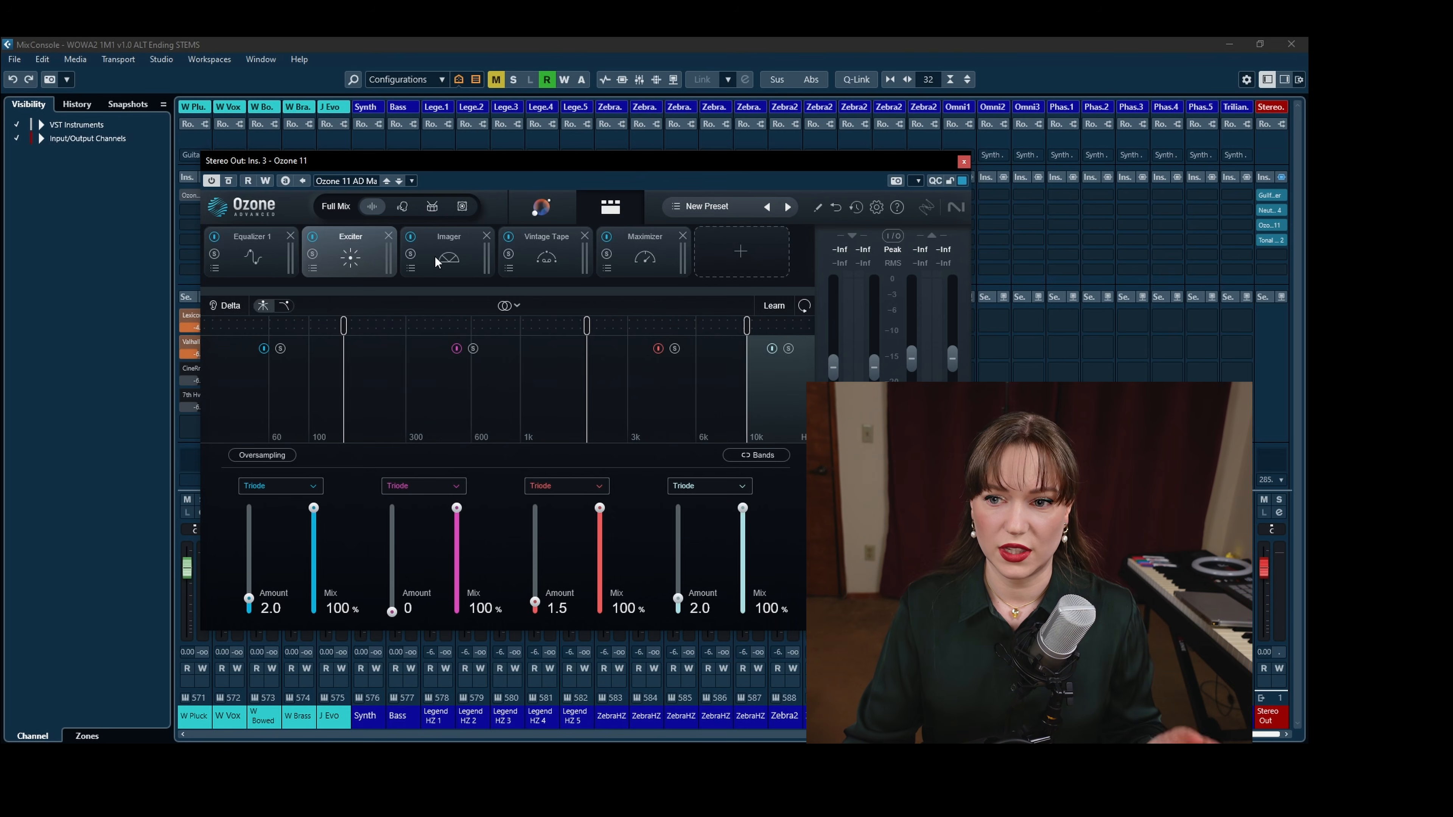
left_click(452, 261)
left_click(547, 260)
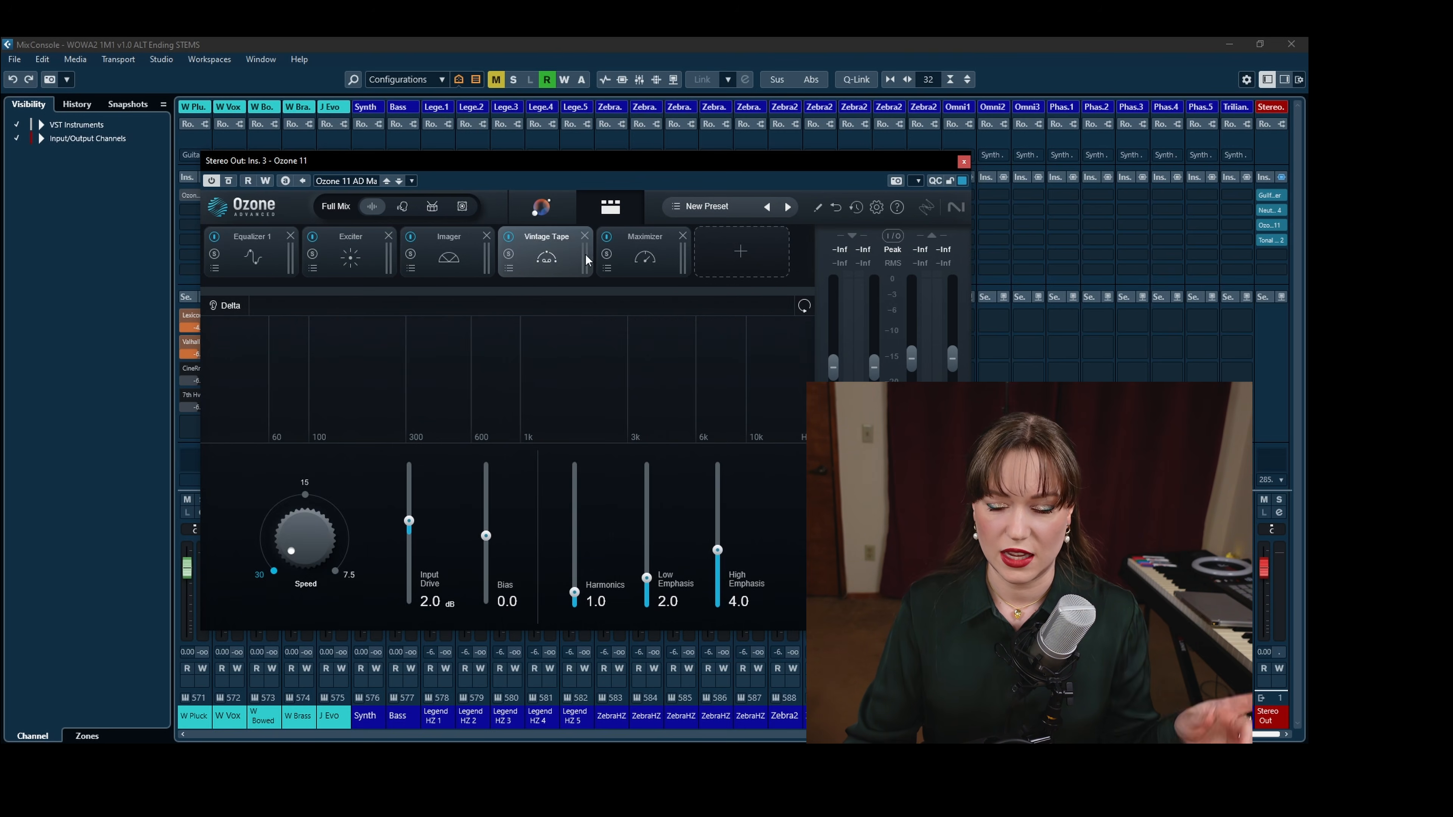
left_click(654, 259)
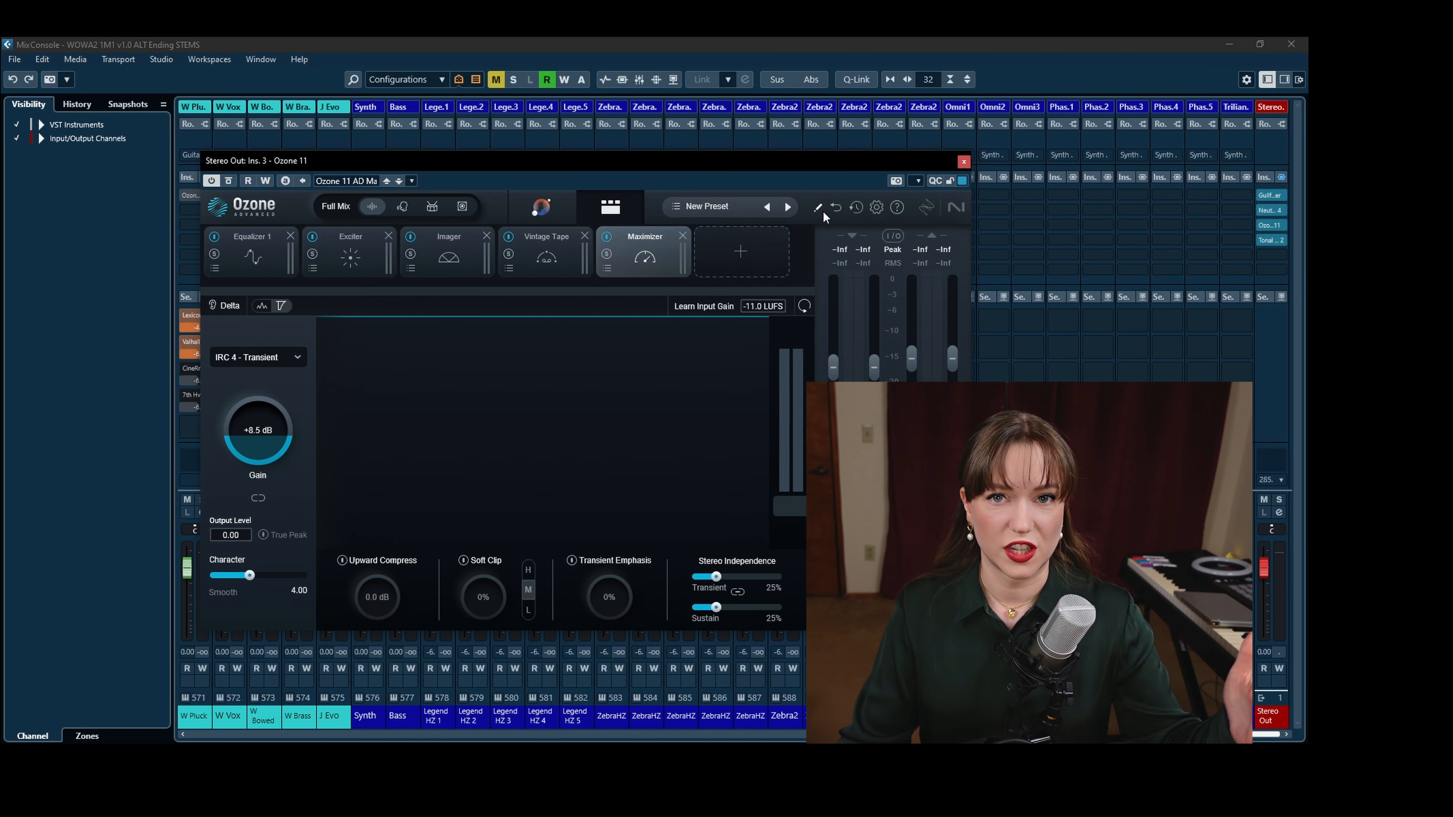
left_click(963, 161)
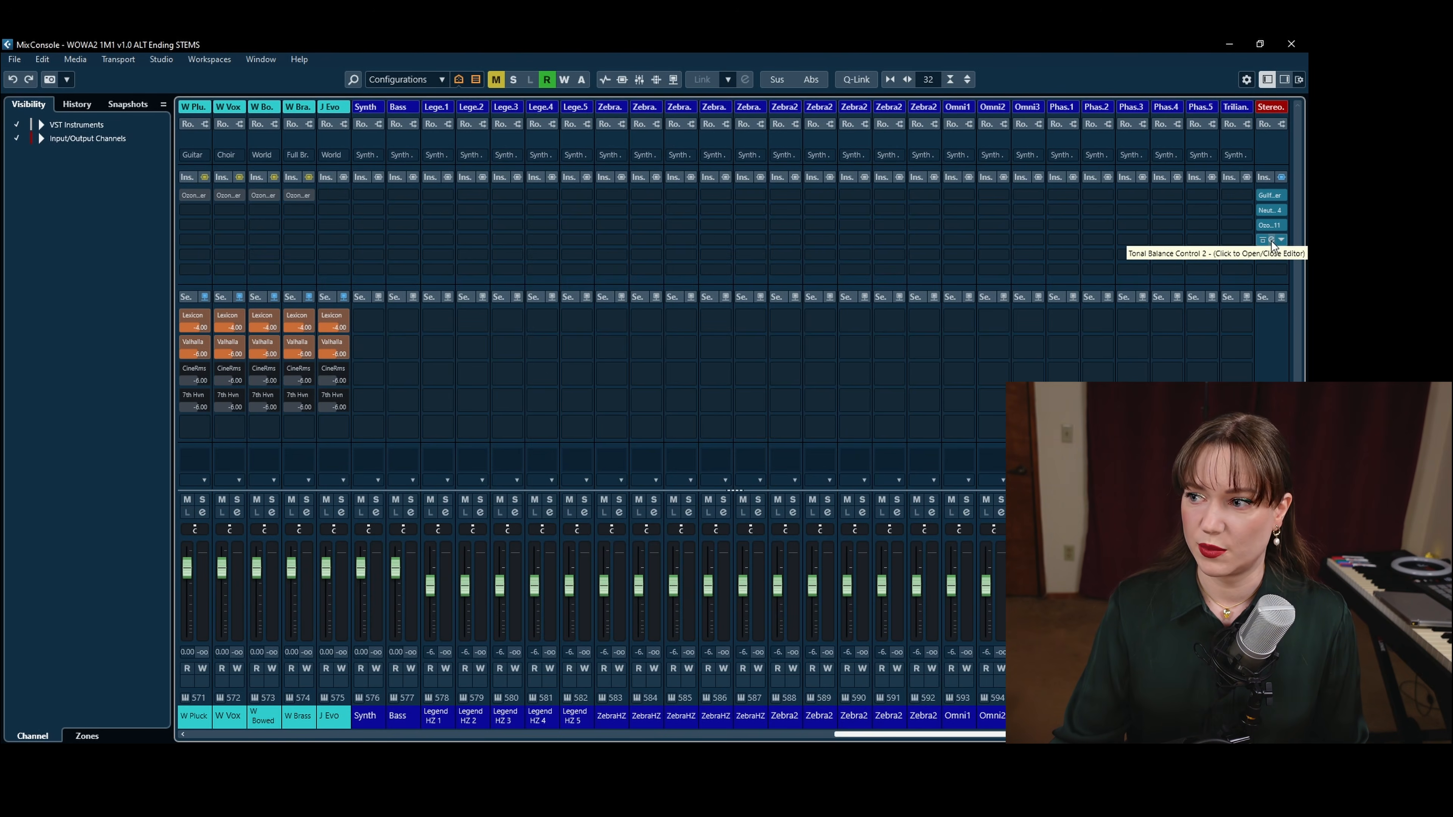
Inspect the Tonal Balance Control 2, Neutron 4 and Gullfoss Master editors on Stereo Out and close them
left_click_drag(869, 73, 693, 130)
left_click(1117, 127)
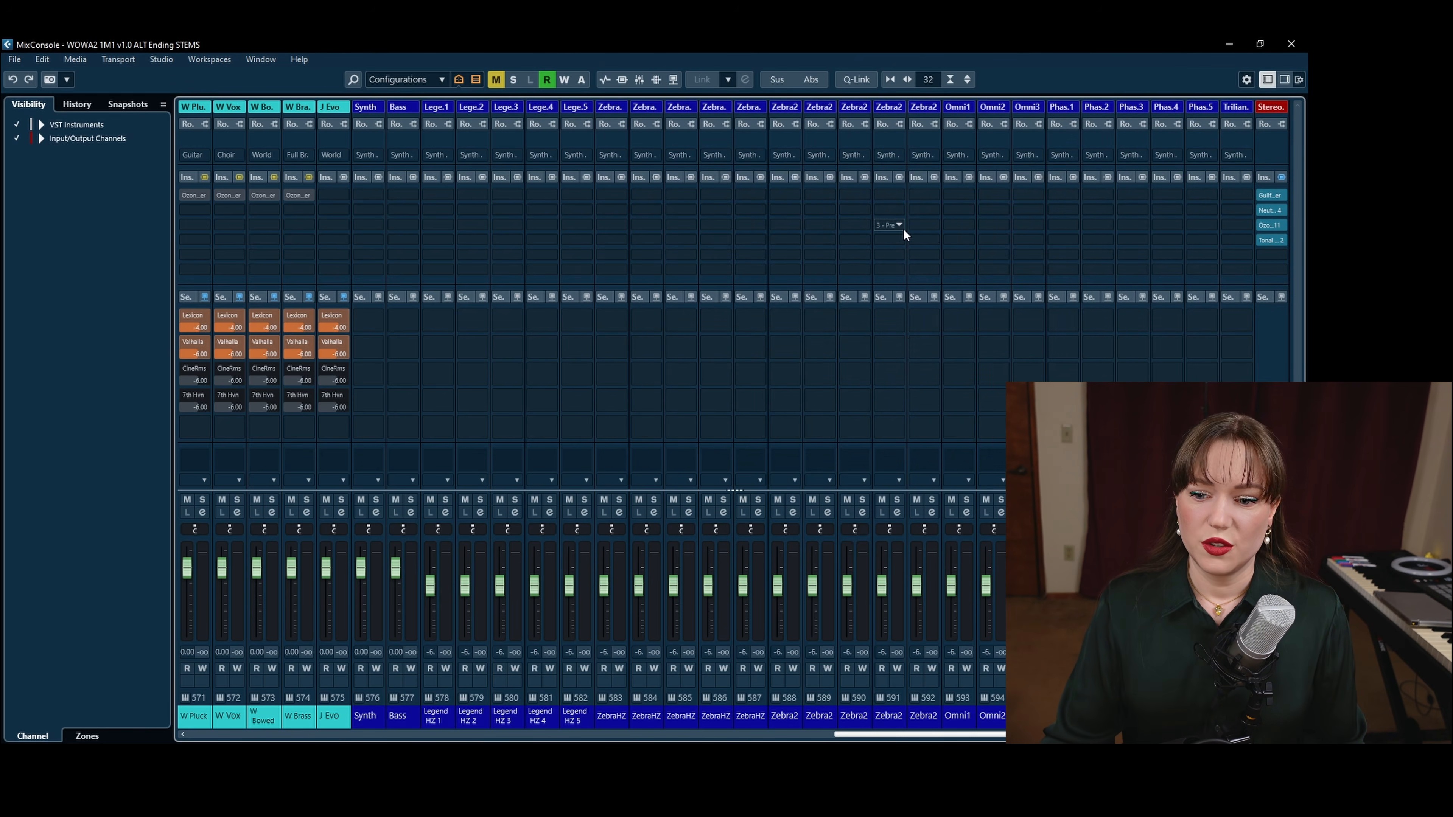
left_click(1271, 211)
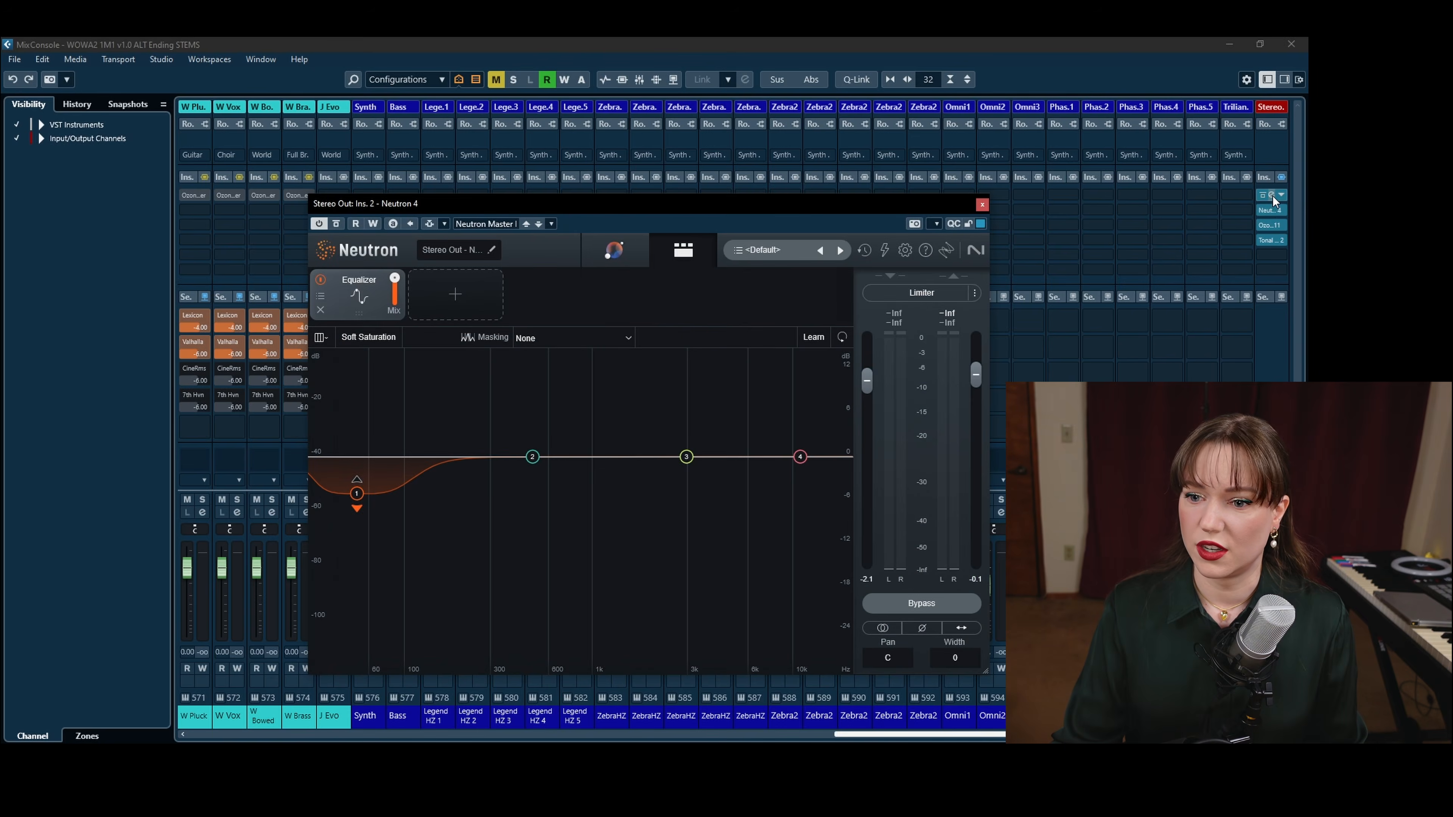
left_click(1272, 197)
left_click_drag(608, 205, 500, 109)
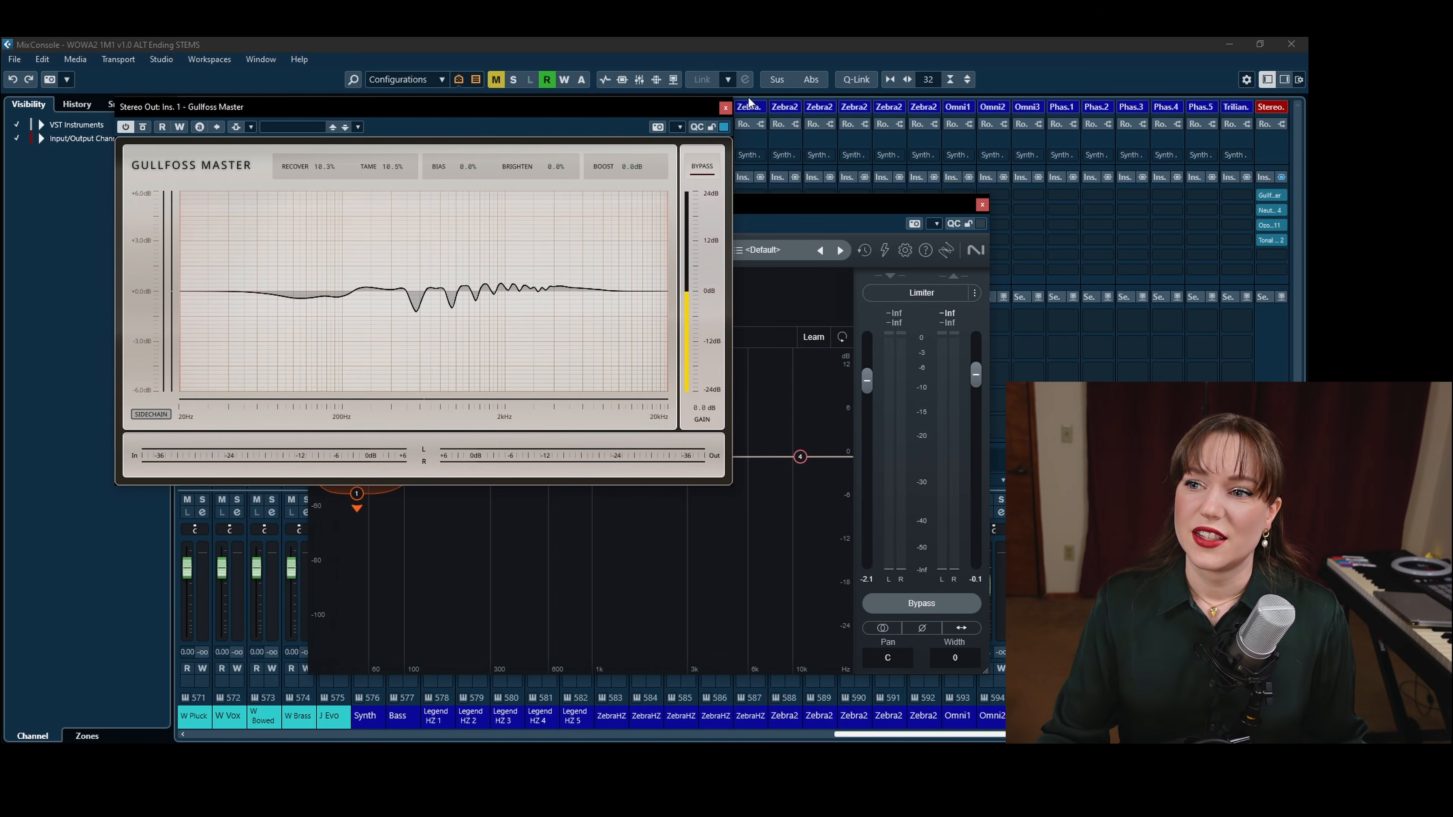
left_click(724, 108)
left_click(981, 204)
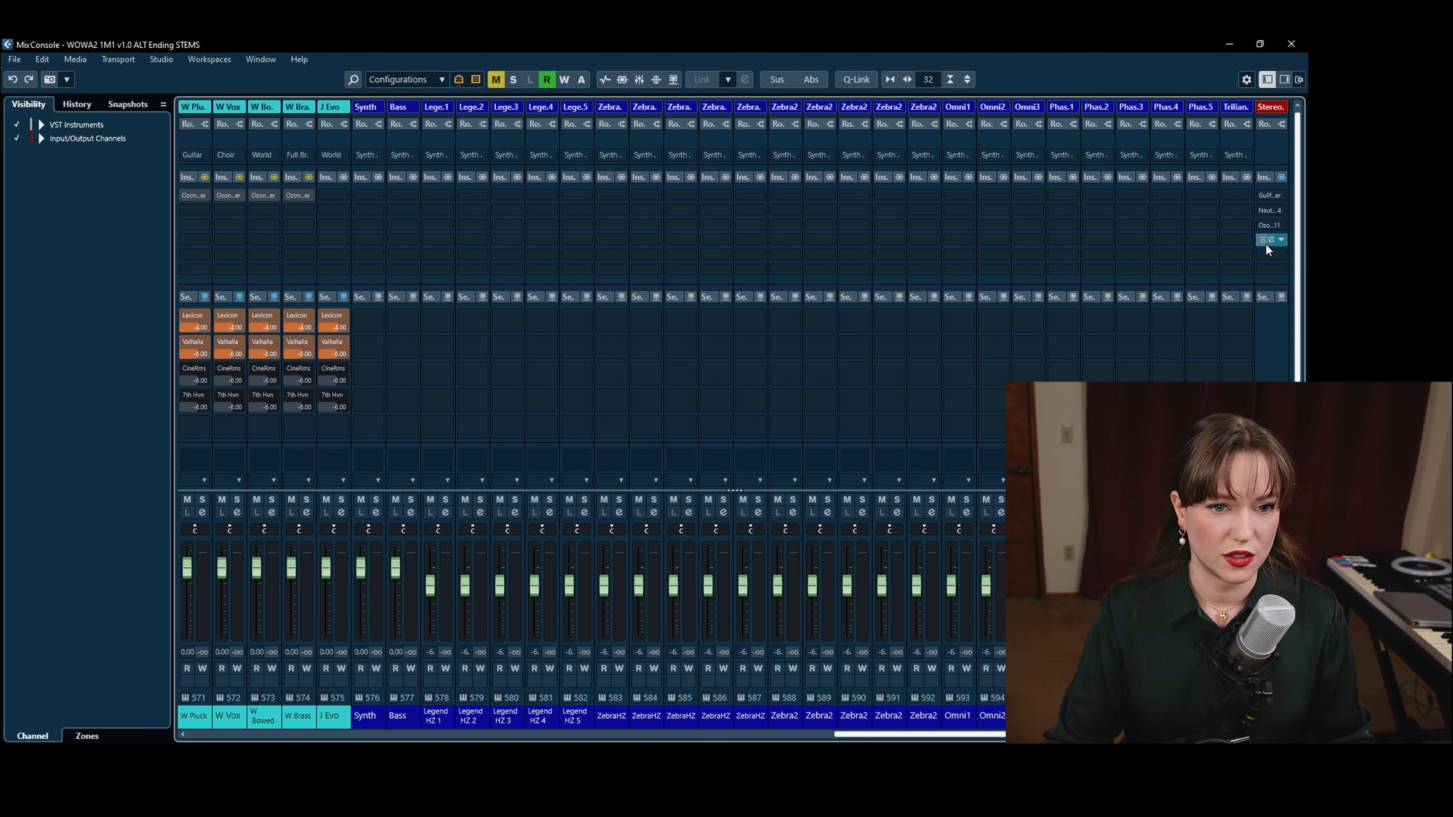
Check the mixdown export settings with the Stereo Out mastering inserts bypassed, without exporting
key("ctrl+shift+e")
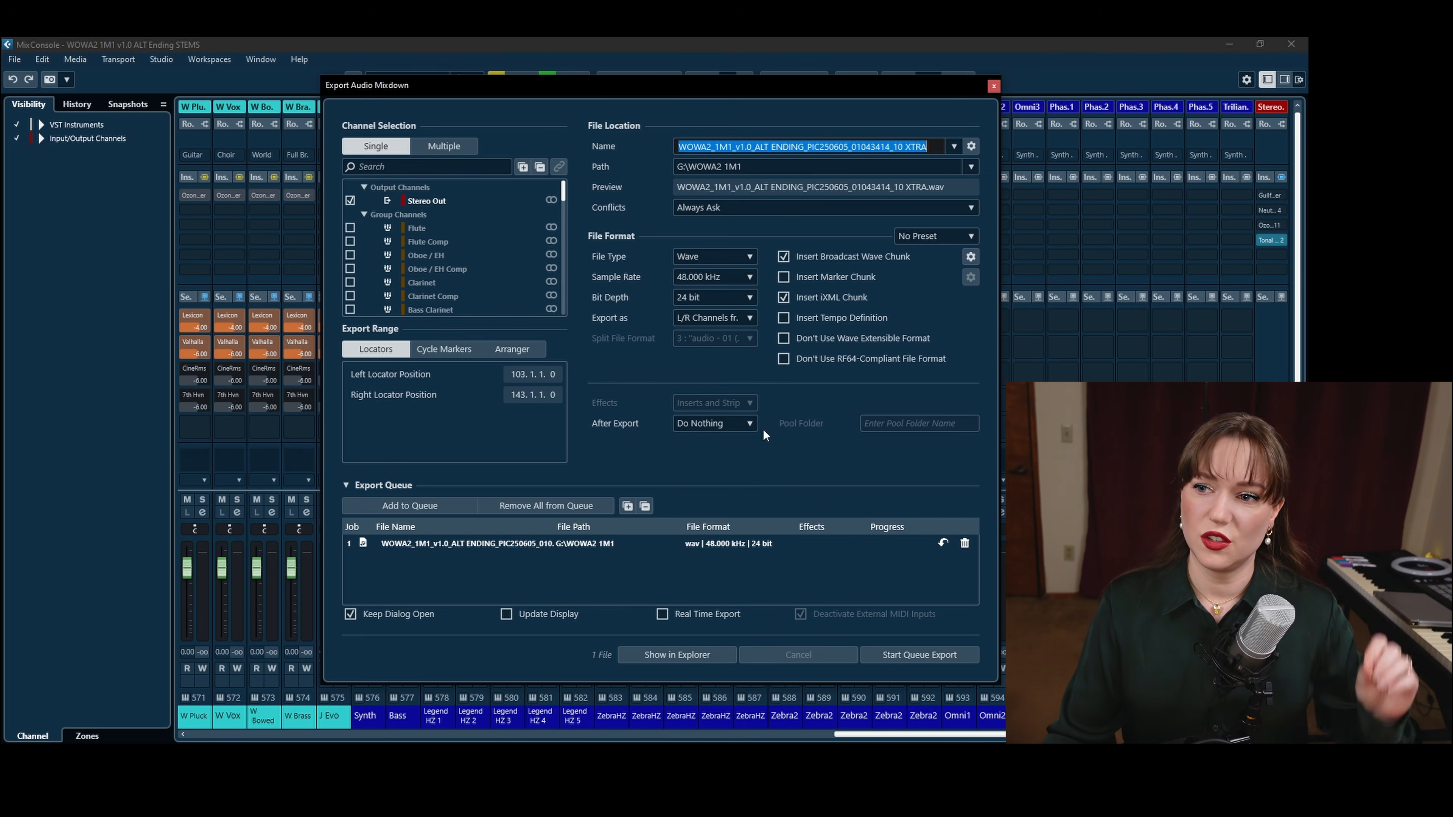
left_click(994, 86)
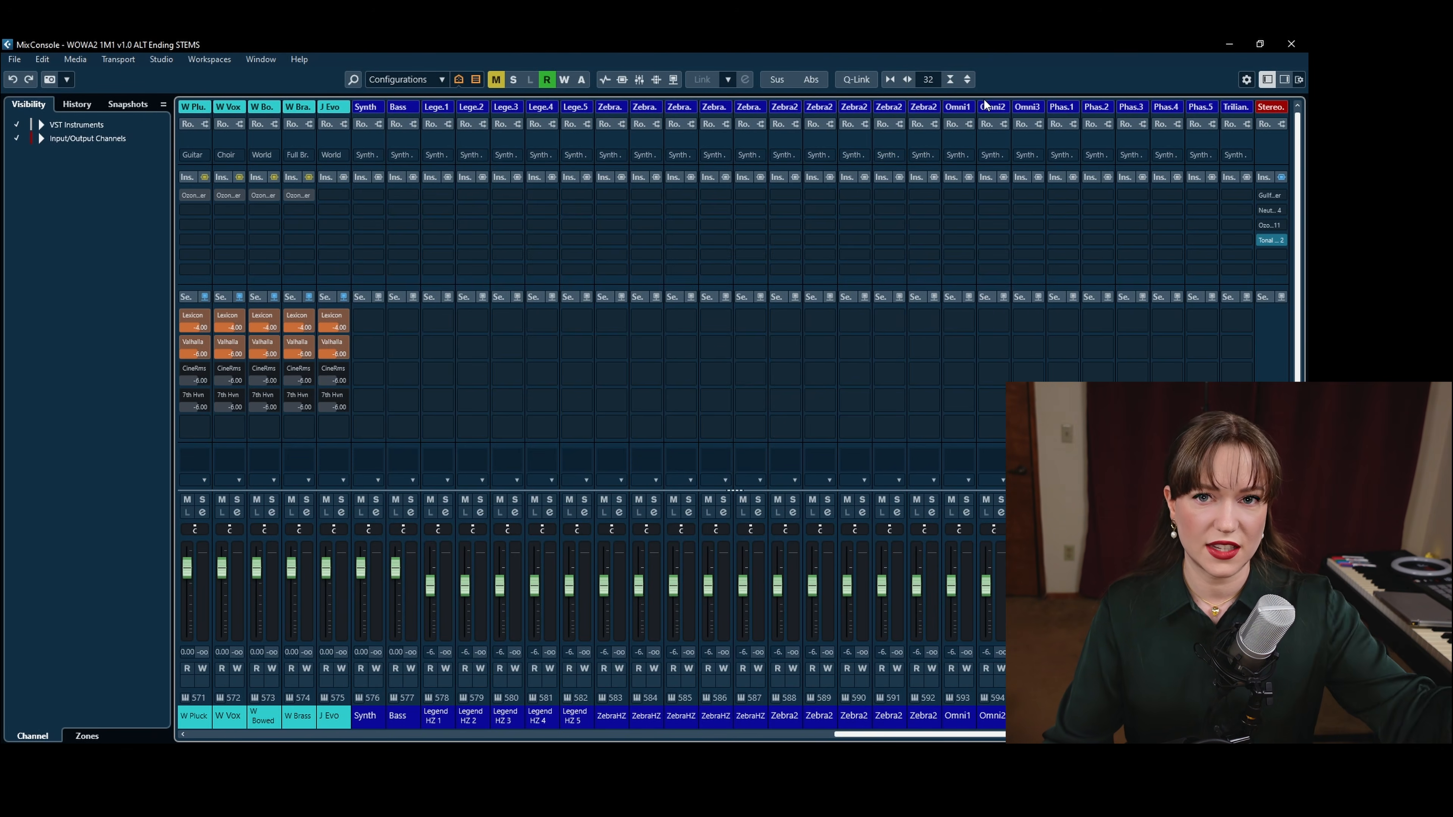
Reactivate the Gullfoss Master, Neutron 4 and Ozone 11 inserts on Stereo Out and return to the project window
left_click(1262, 196, "alt")
left_click(1263, 211, "alt")
left_click(1263, 225, "alt")
key("F3")
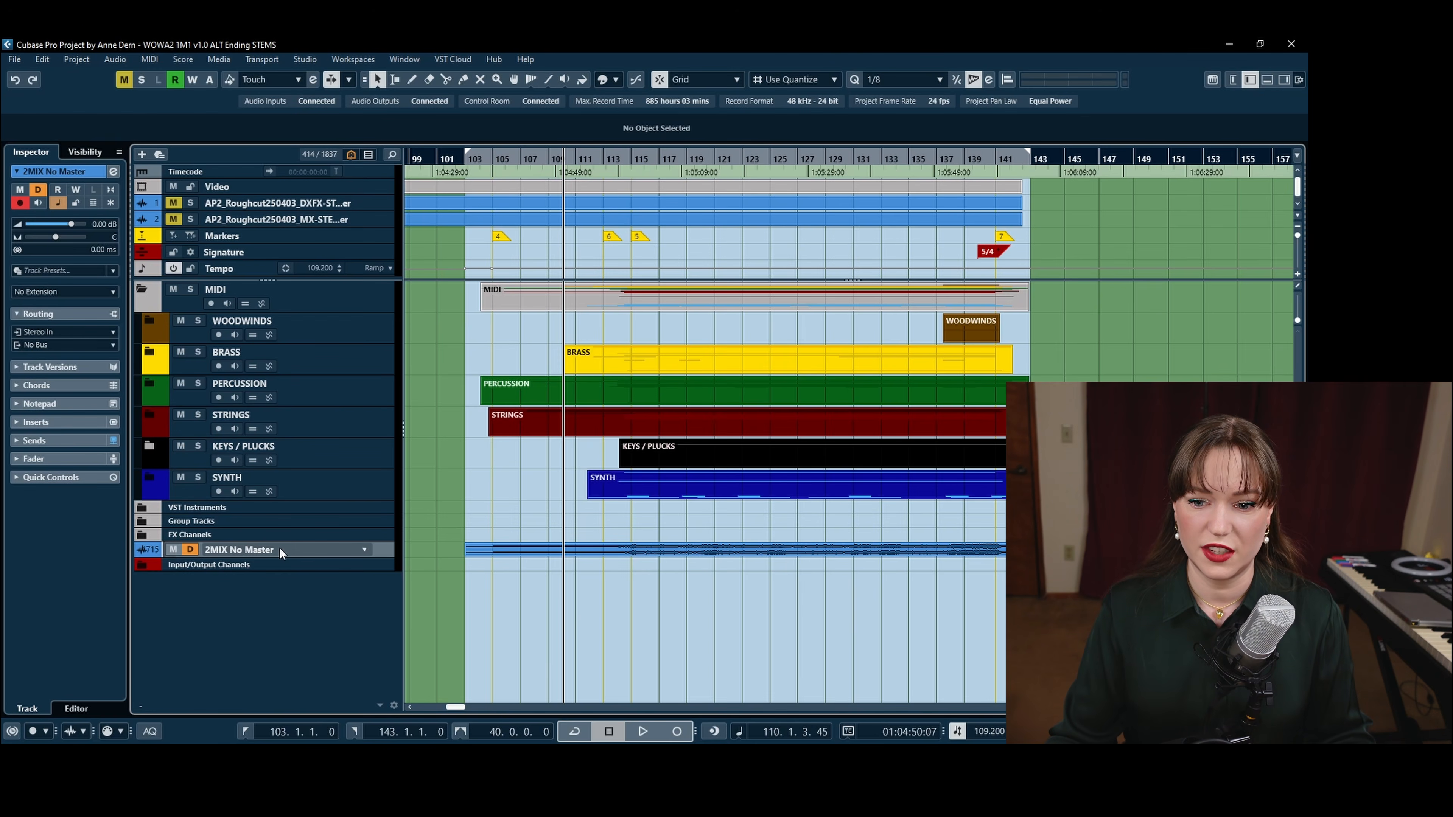
Enlarge the 2MIX No Master track and examine its audio event and output routing
left_click_drag(284, 557, 289, 634)
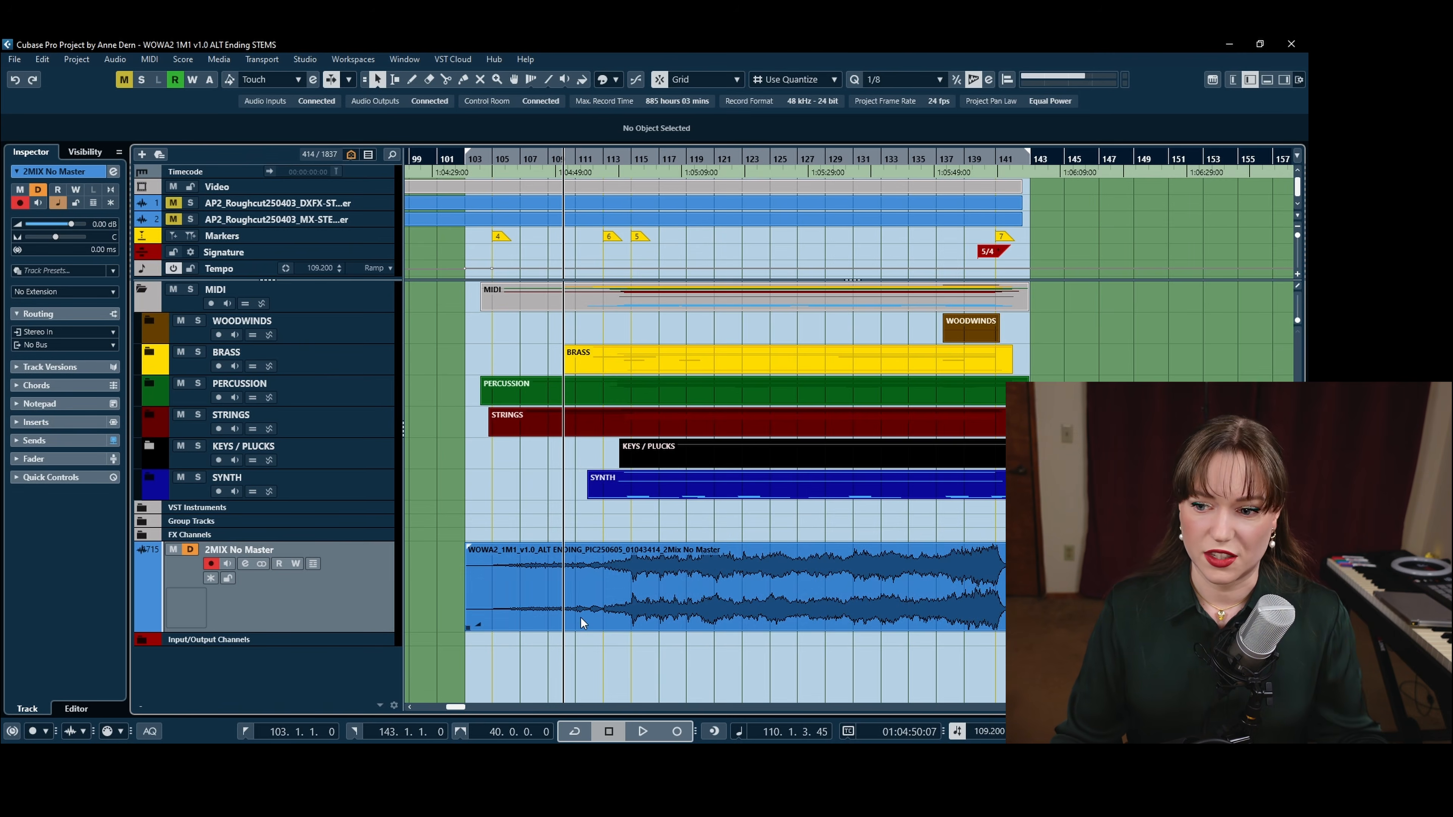
left_click(683, 549)
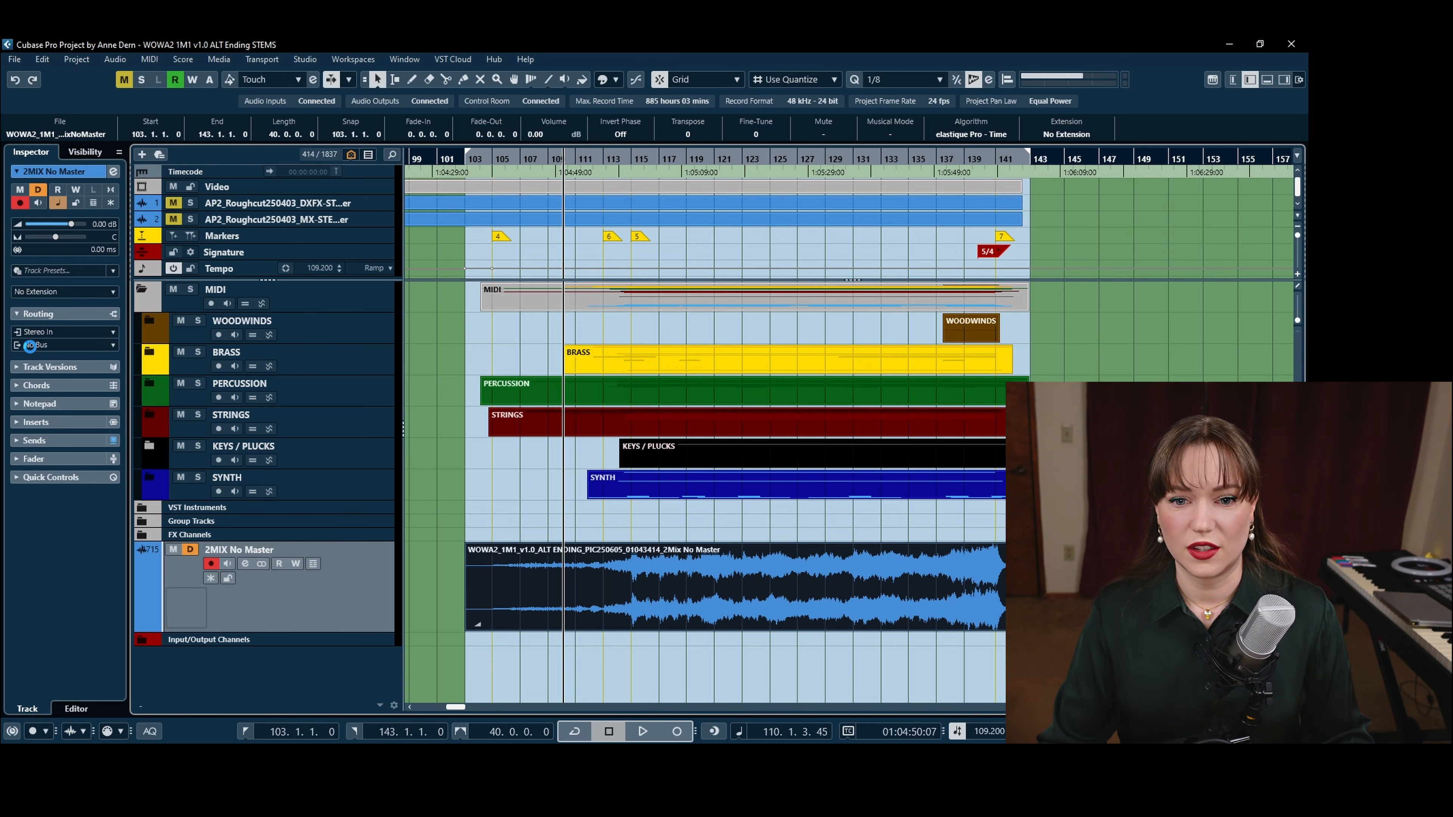
left_click(62, 343)
left_click(69, 342)
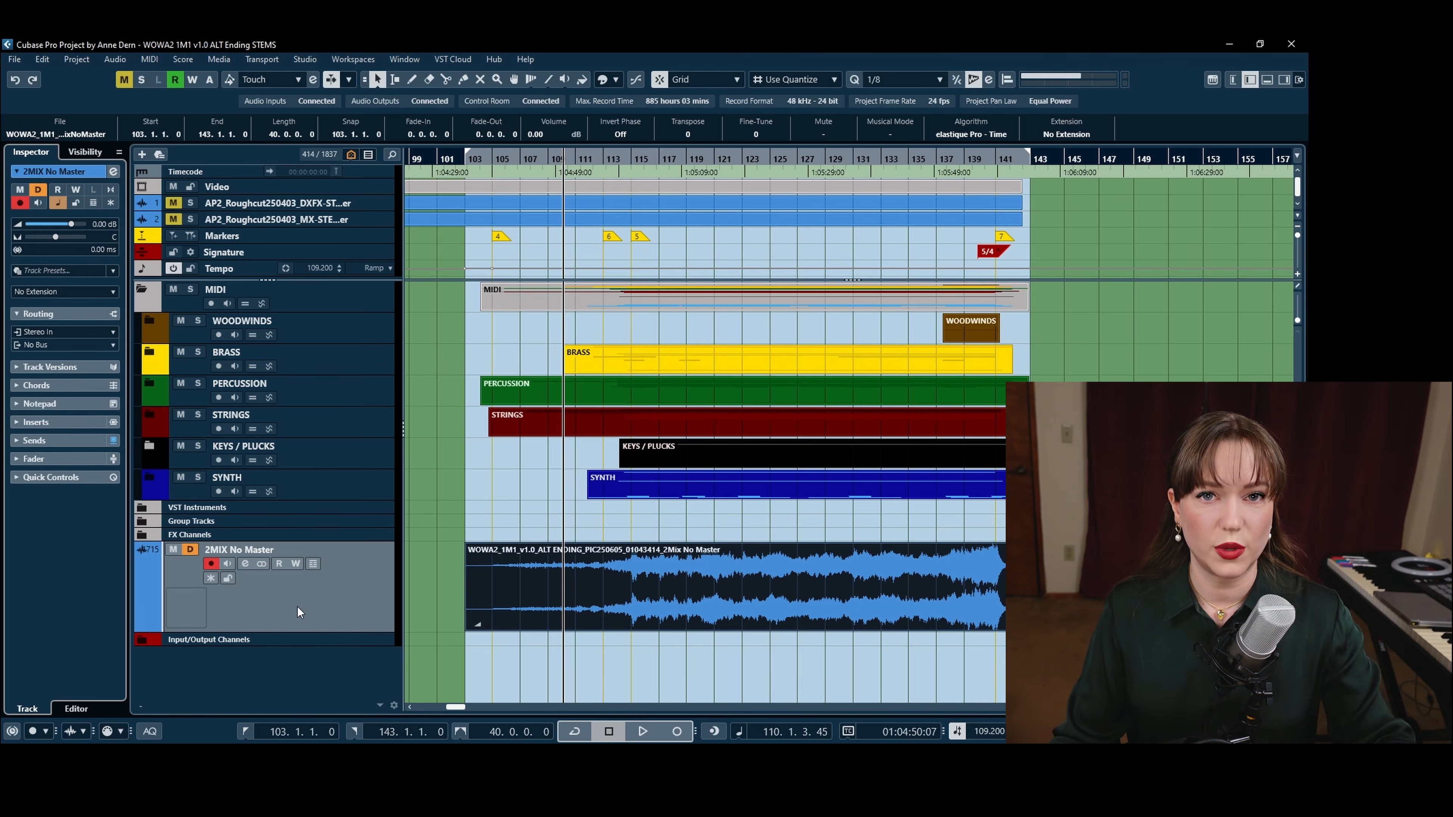
Test soloing STRINGS with solo defeat on and off for 2MIX No Master, restoring solo defeat and the track's small height
left_click(198, 415)
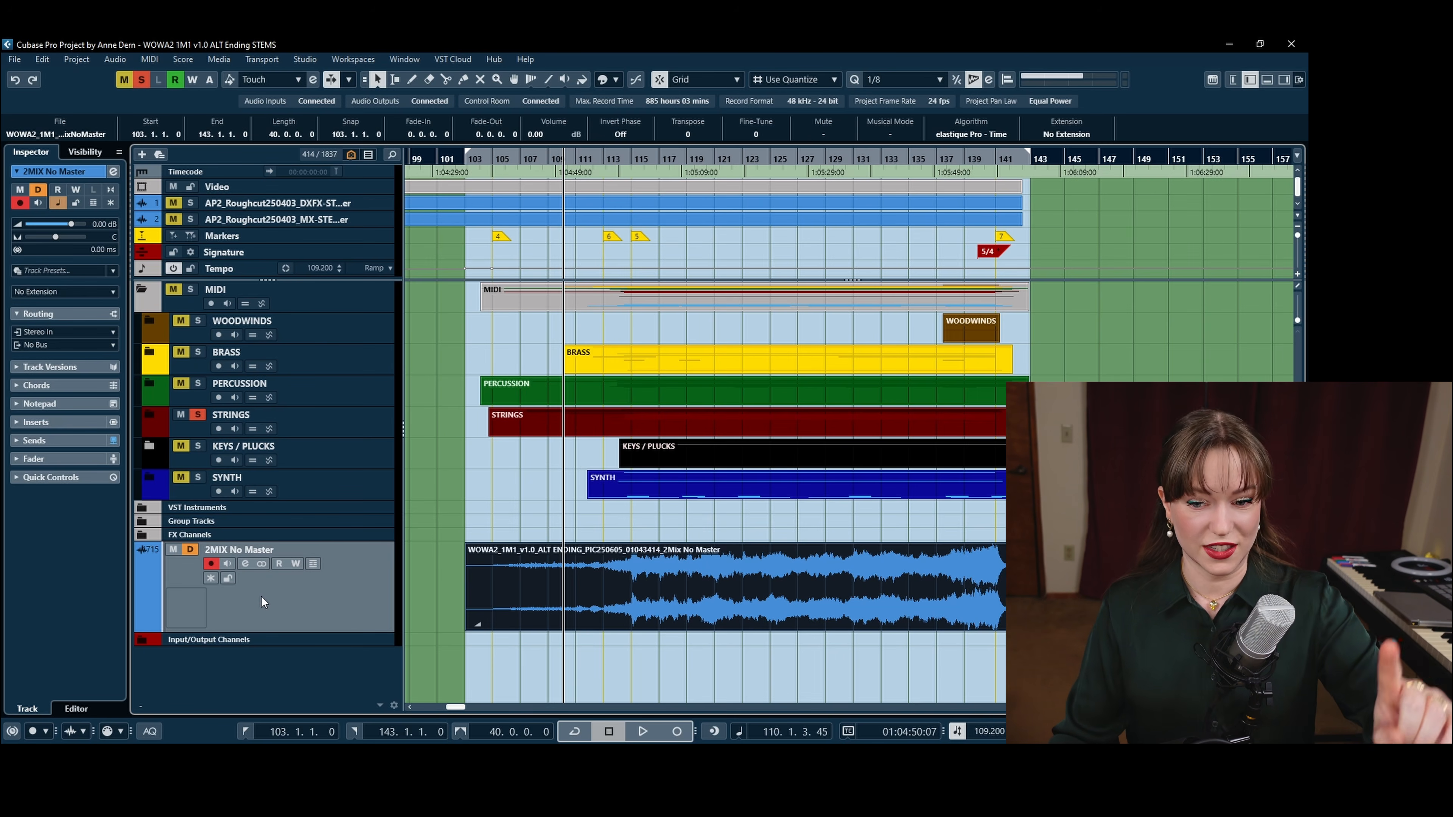
left_click(198, 415)
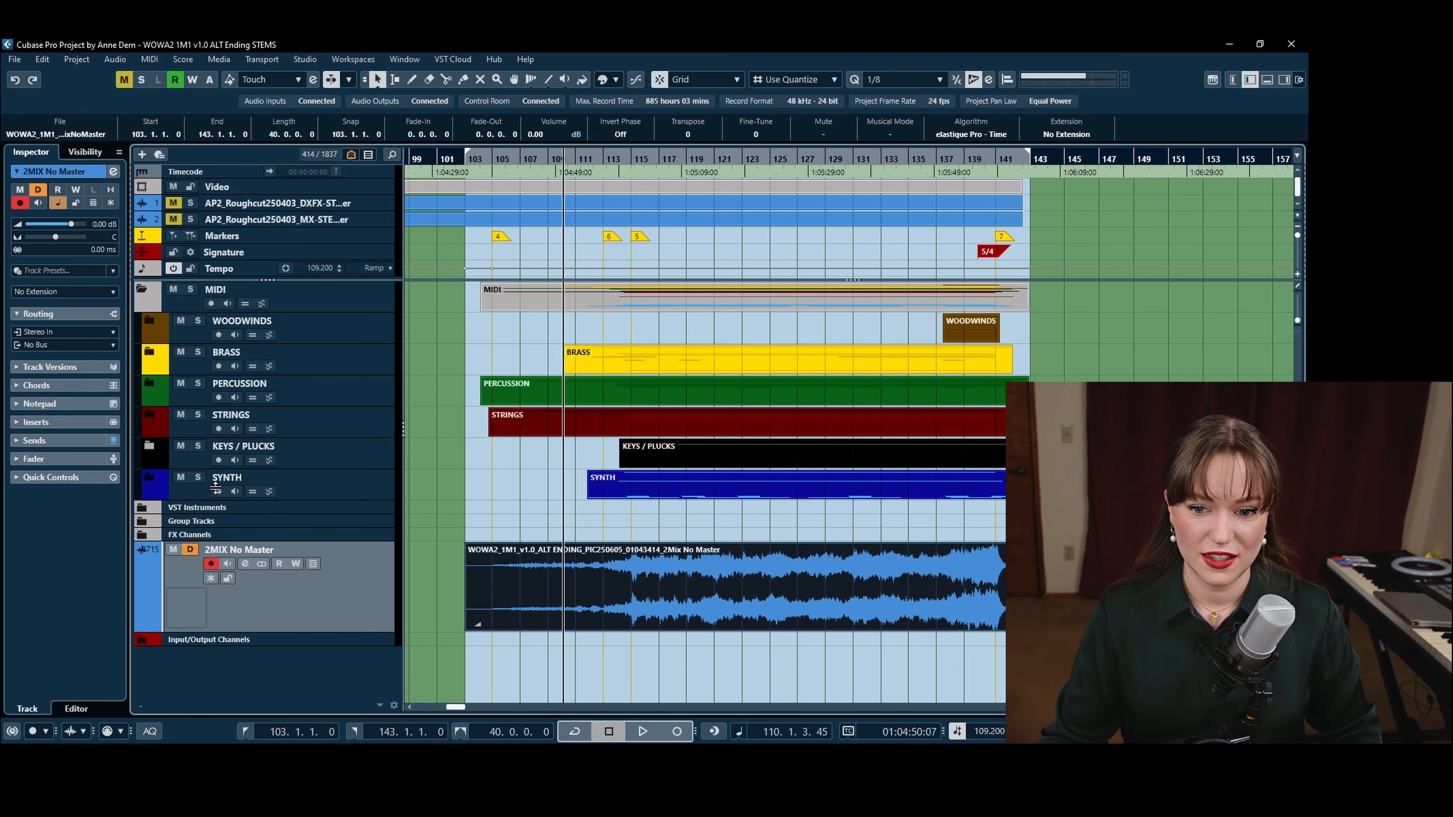
left_click(191, 550)
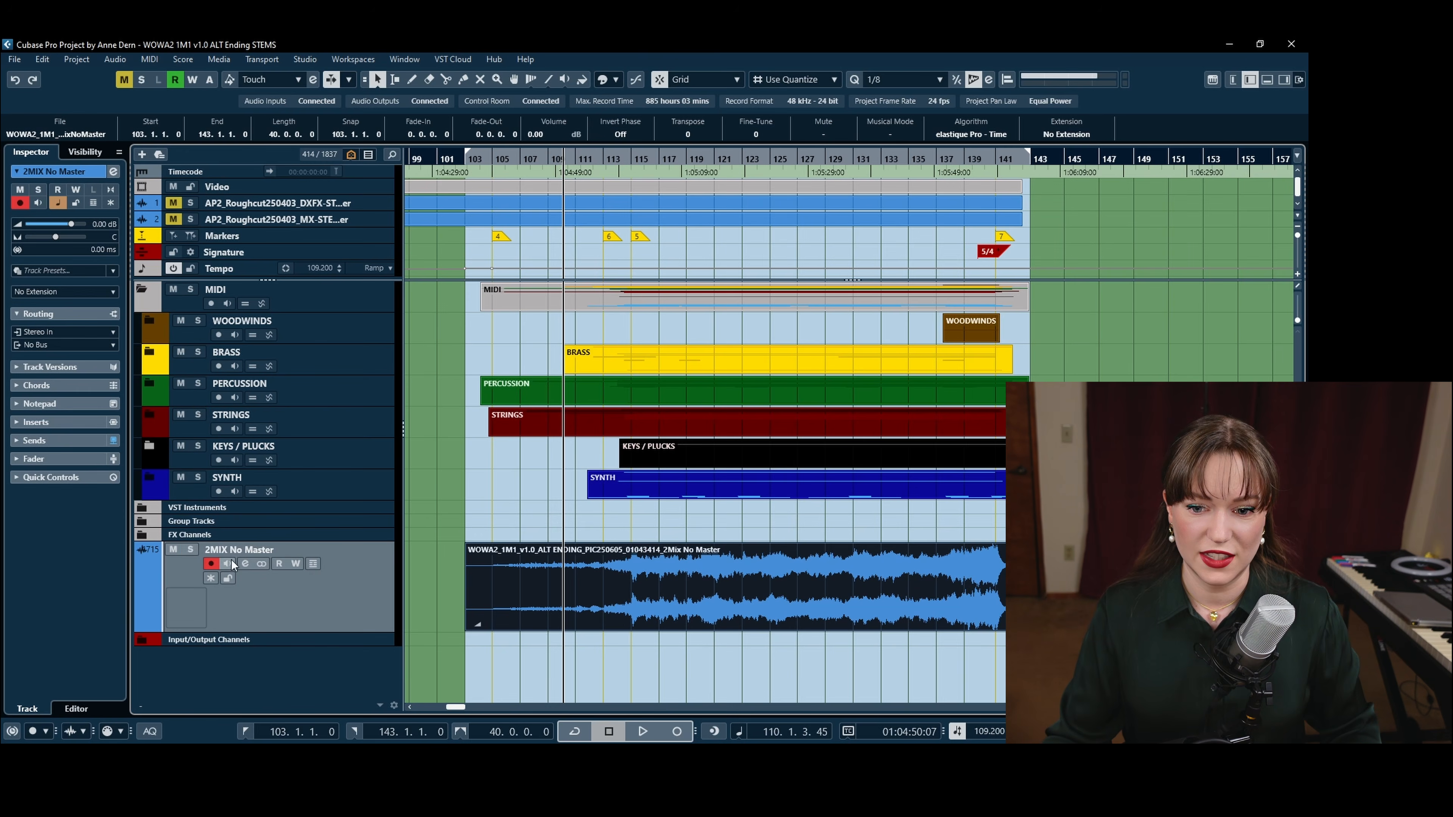
left_click(197, 415)
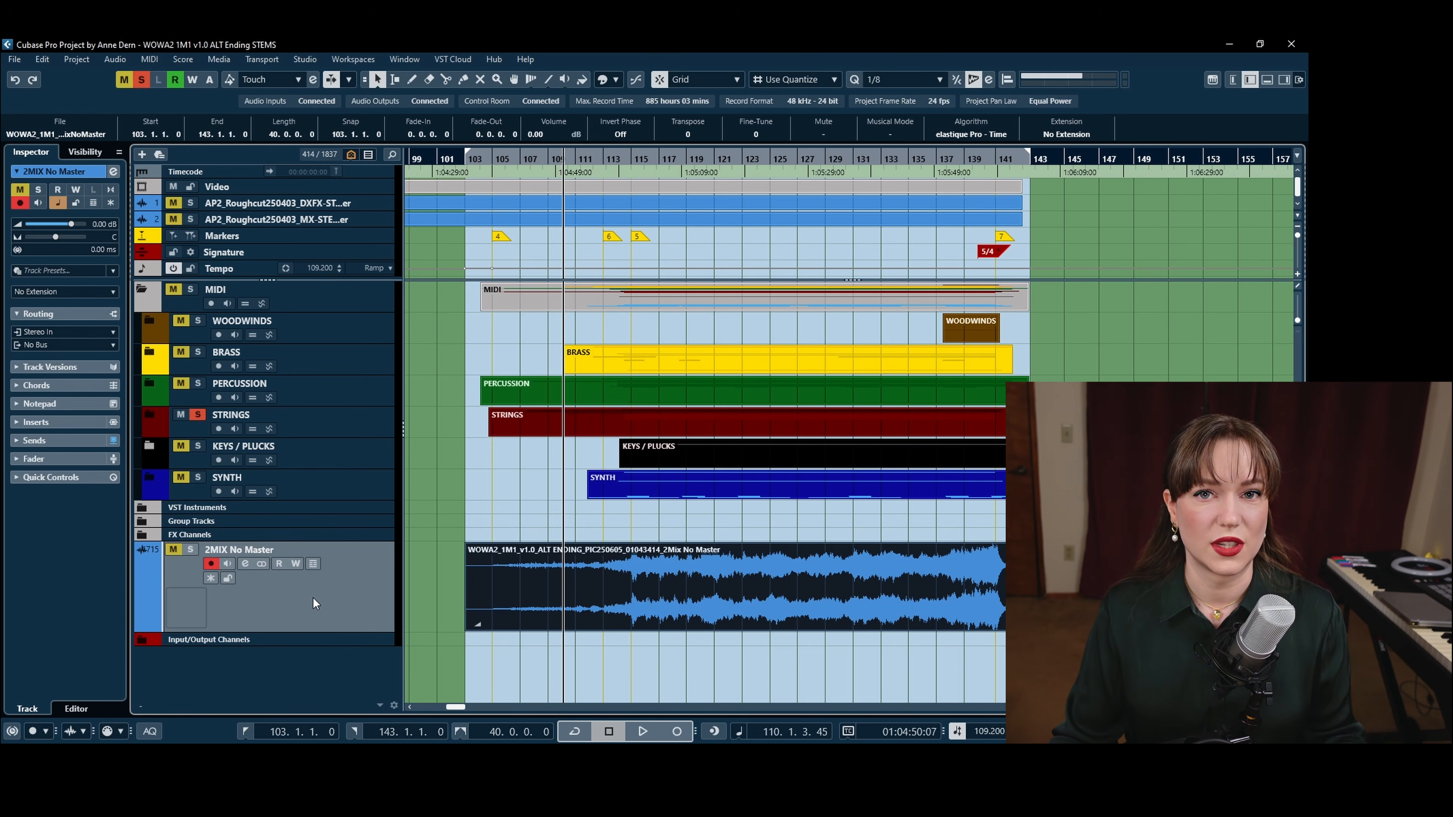
left_click(199, 416)
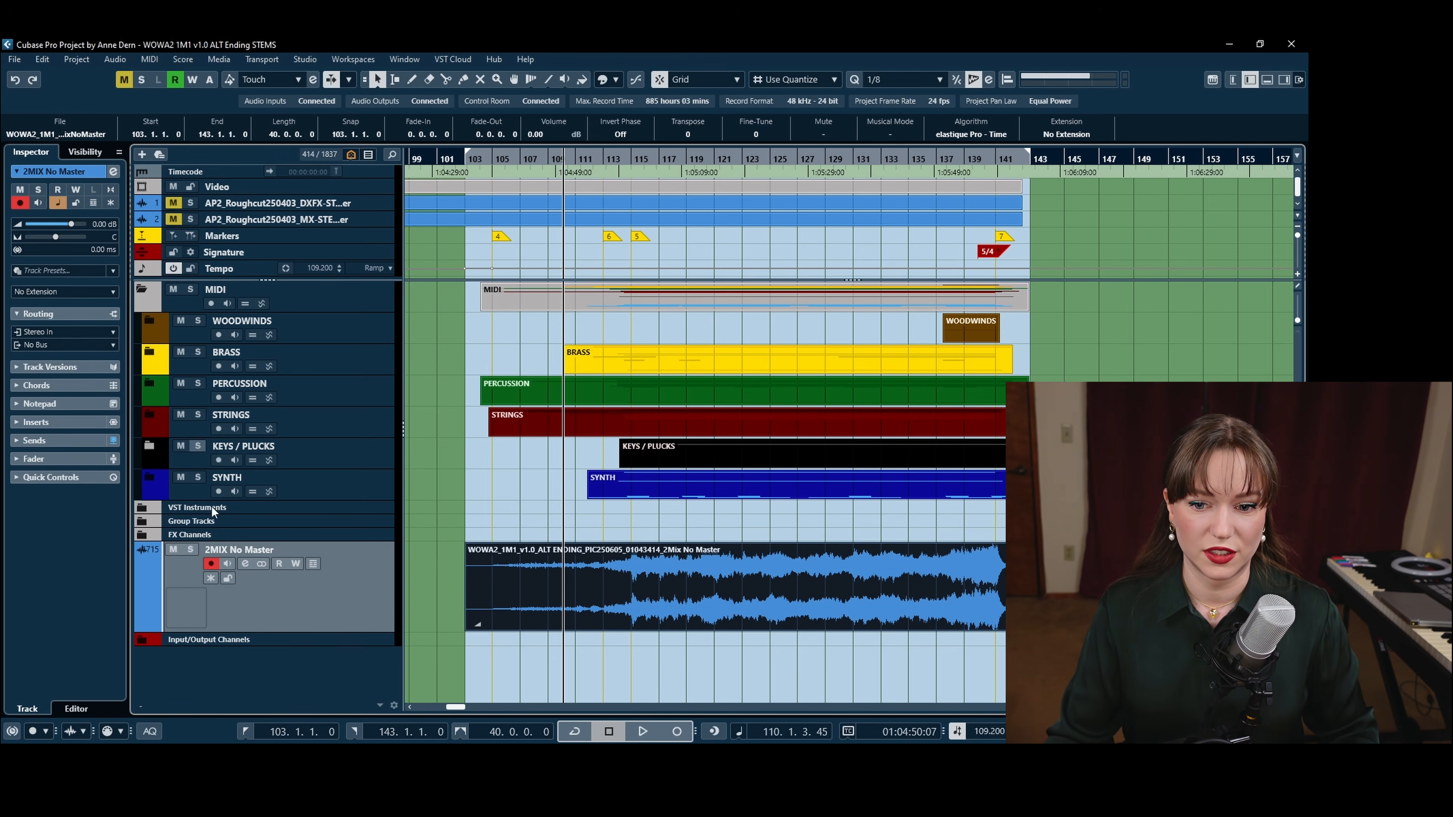
left_click(190, 551)
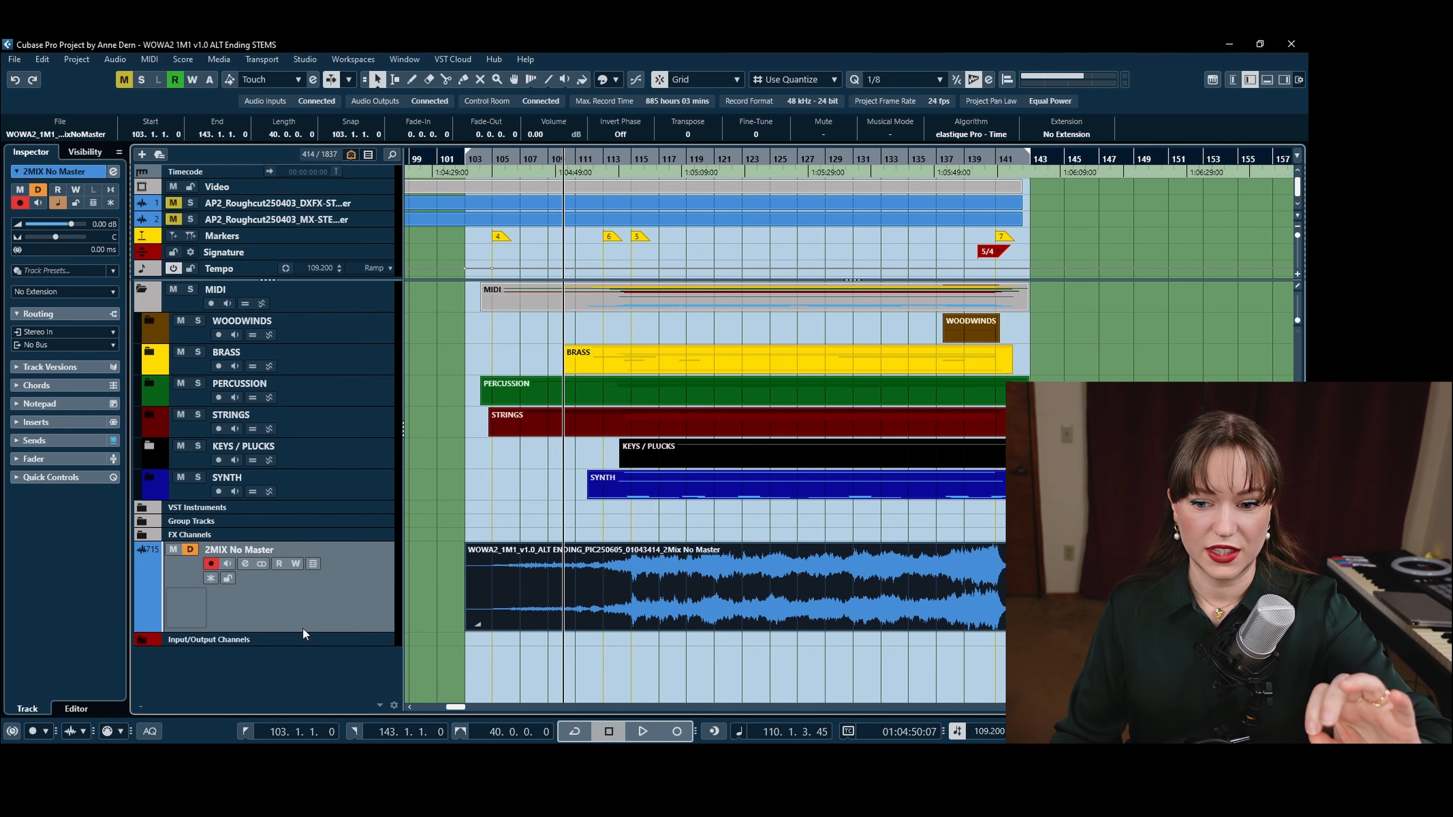
left_click_drag(302, 630, 303, 557)
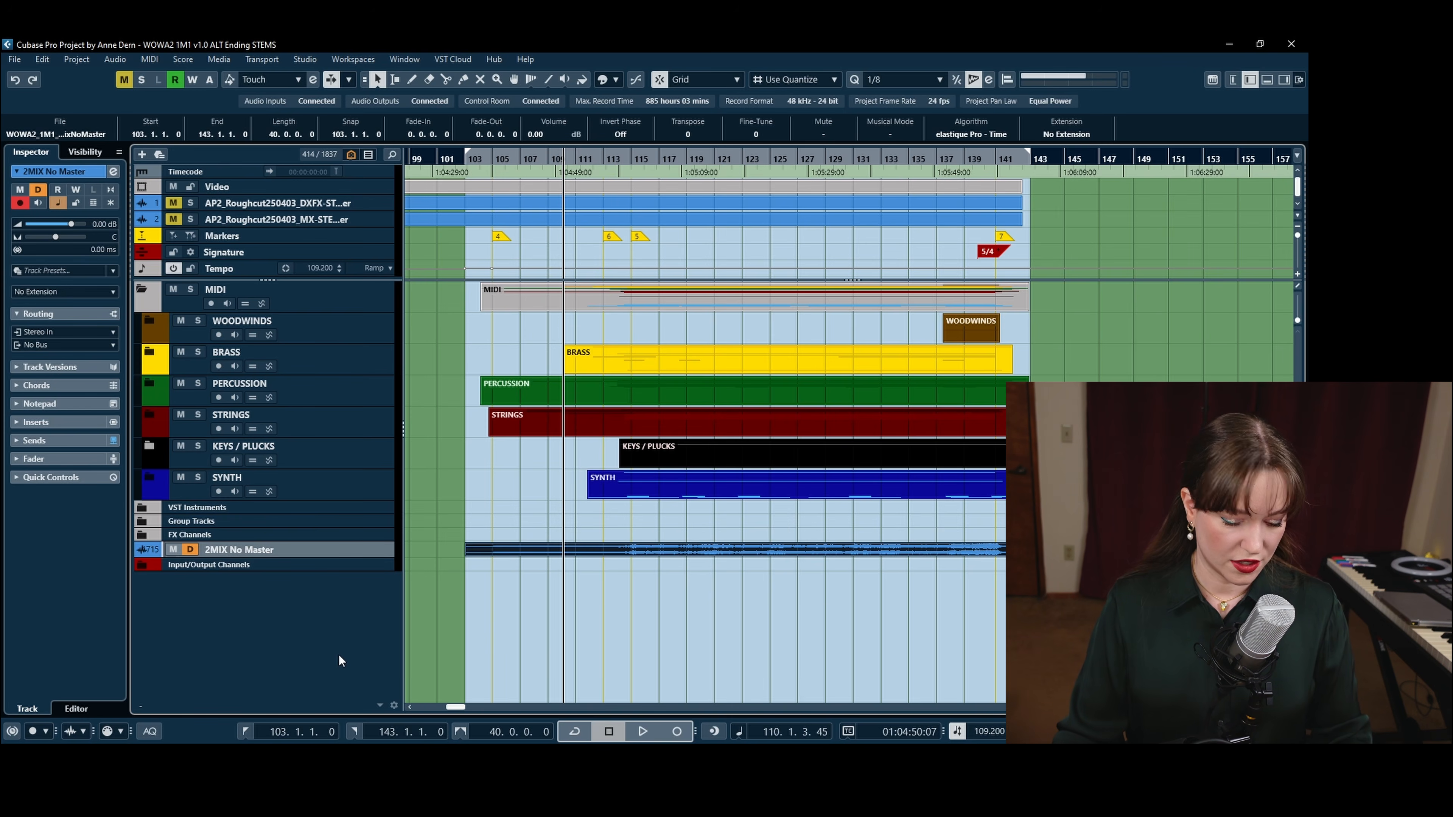
Return to the MixConsole and open the Gullfoss Master and Neutron 4 editors on the Stereo Out channel
key("F3")
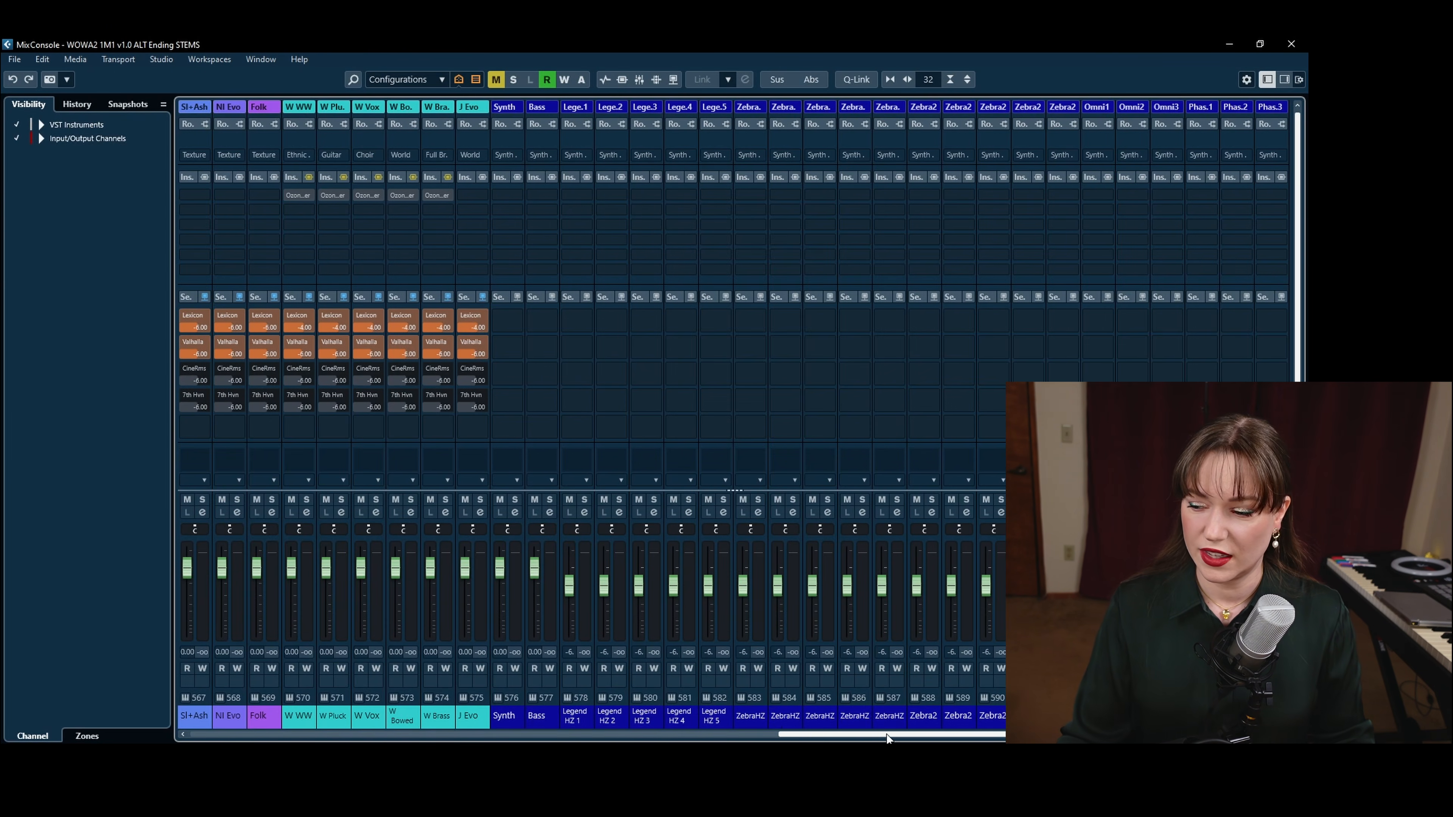
left_click_drag(887, 738, 946, 738)
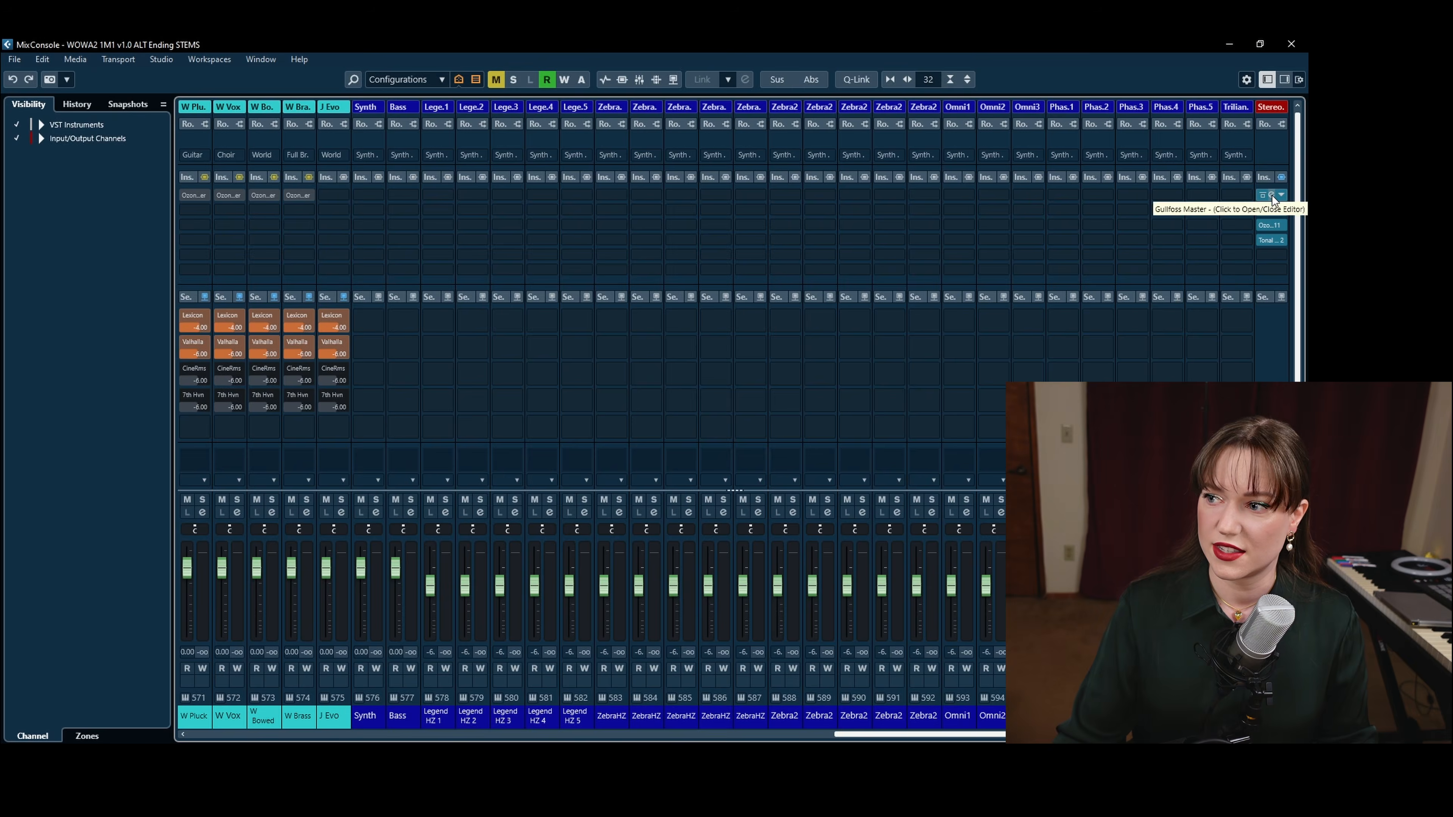
left_click(1271, 197)
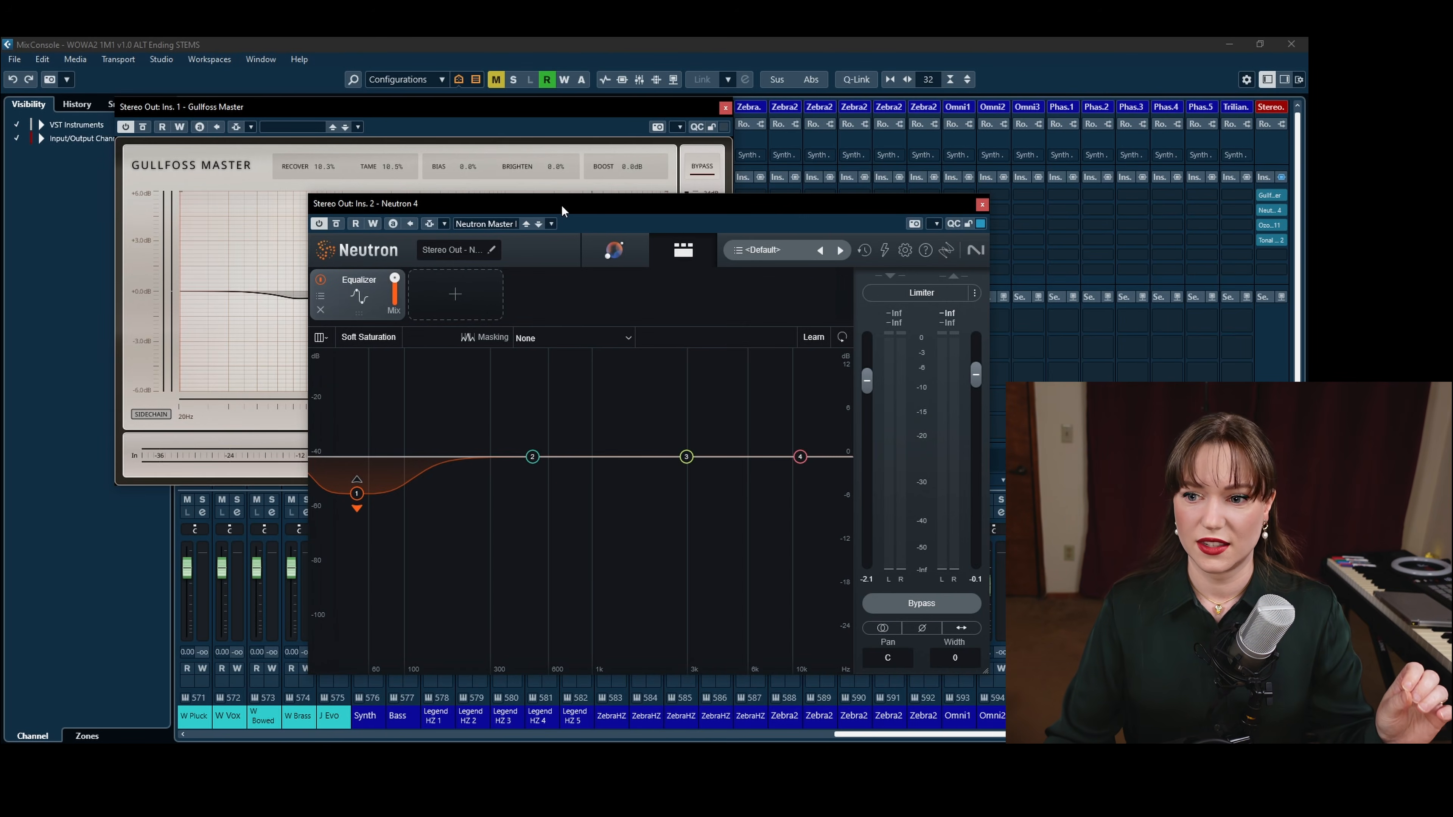
Activate the side-chain input on Neutron 4 and open equalizer band 1's dynamic and external side-chain settings
left_click_drag(562, 205, 611, 227)
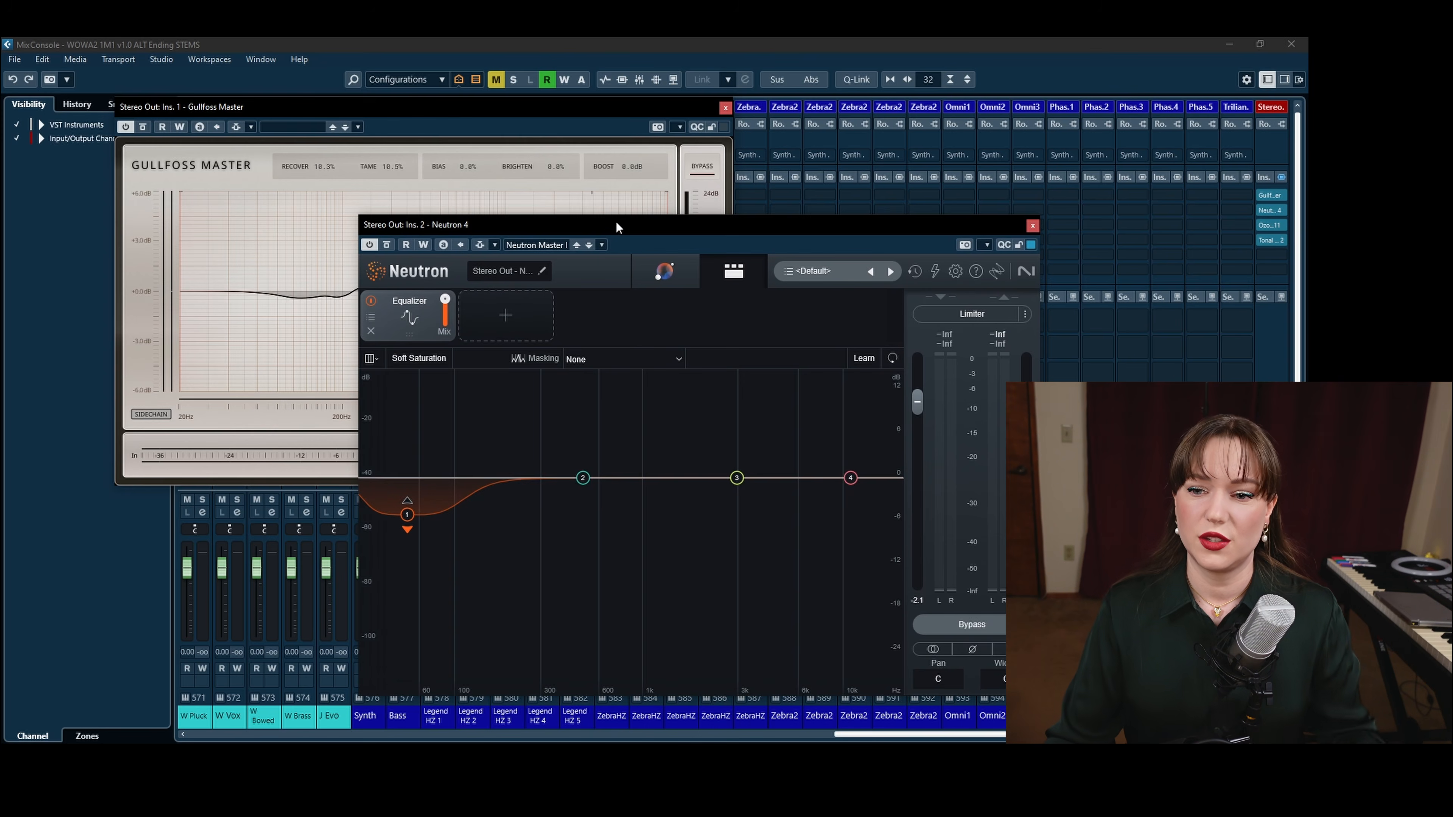
left_click(480, 245)
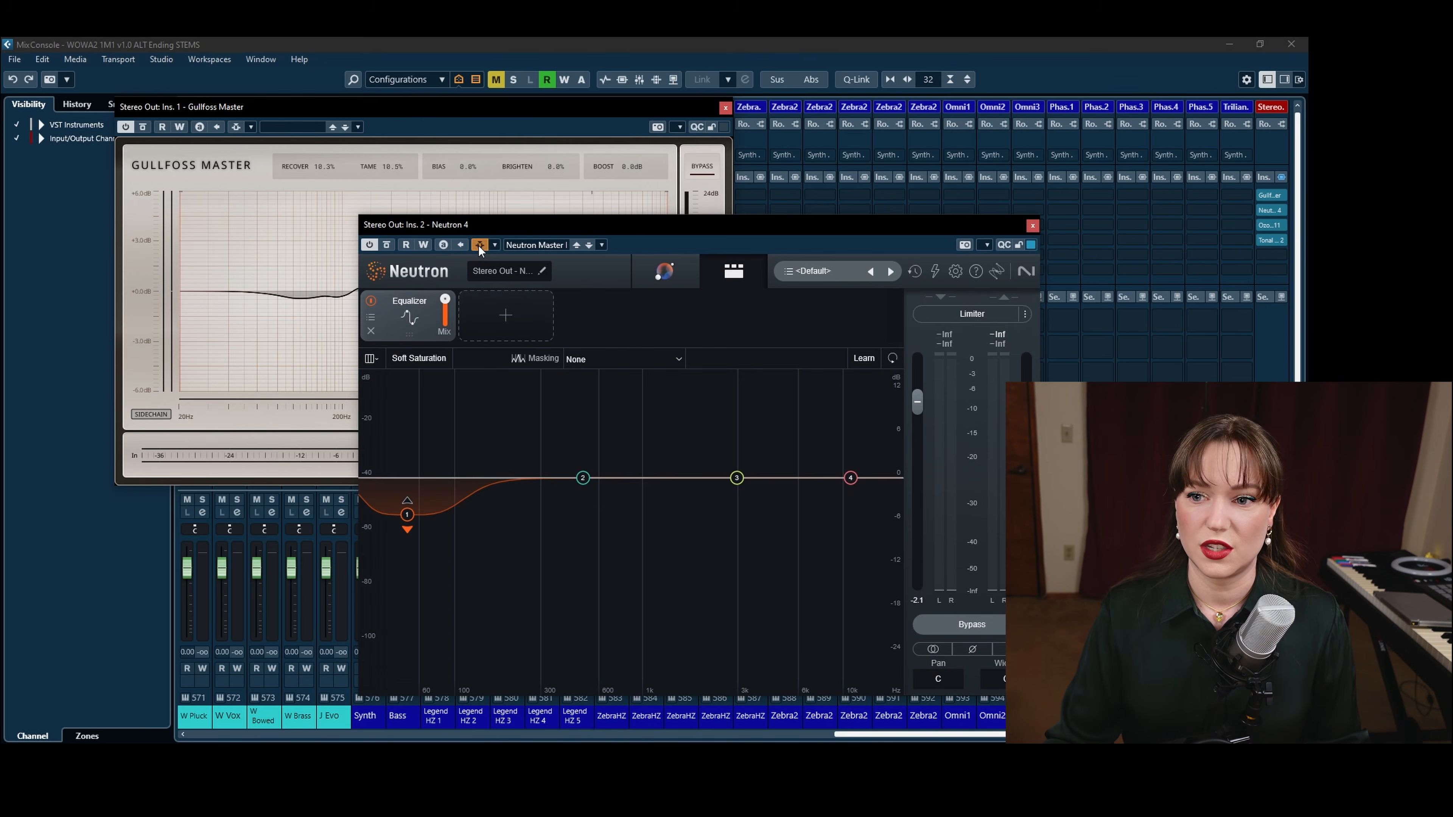
left_click(408, 514)
left_click(593, 449)
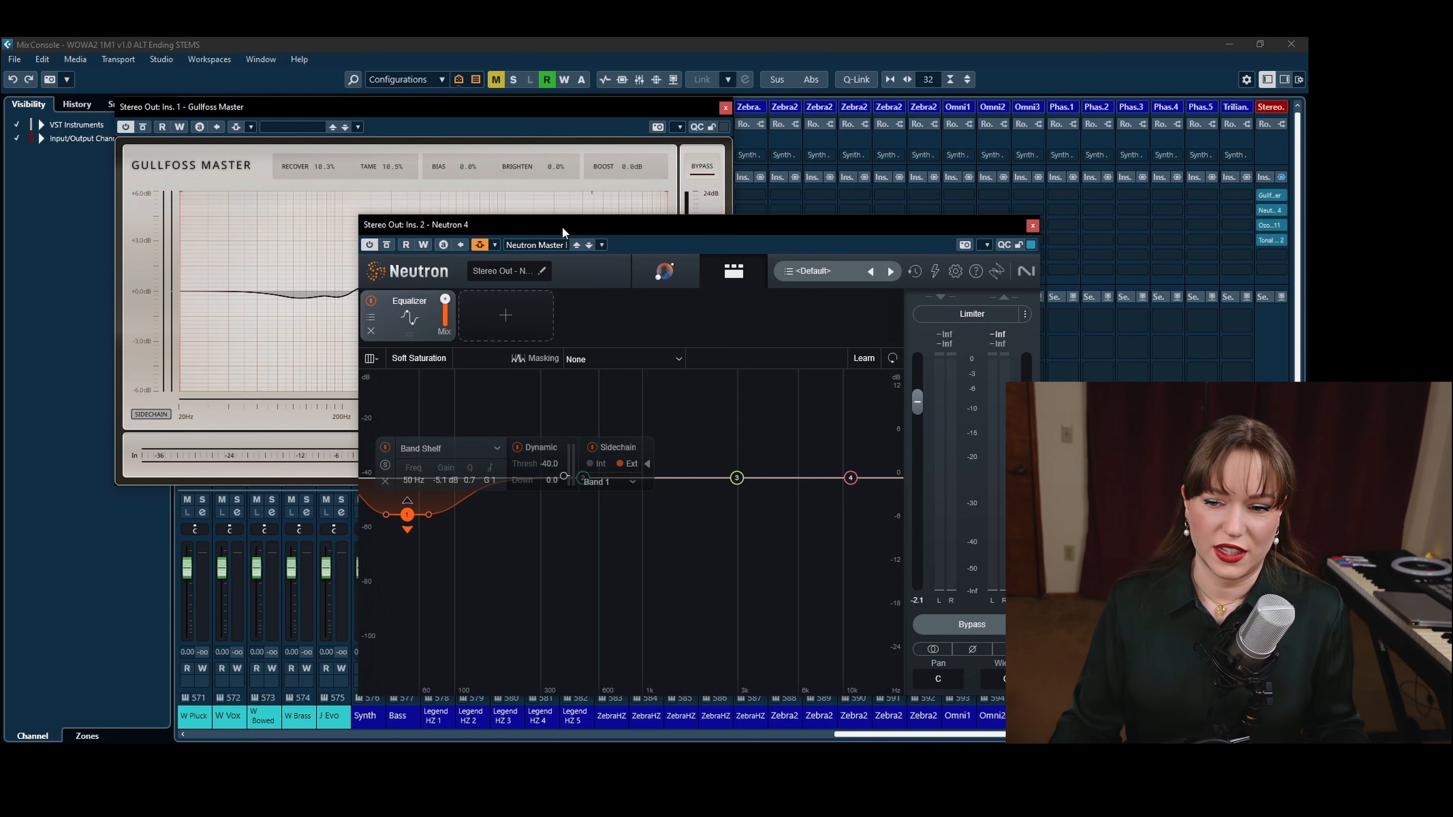
Review Neutron 4's side-chain routing for the 2MIX No Master source and browse the other sources that can be added
left_click(494, 246)
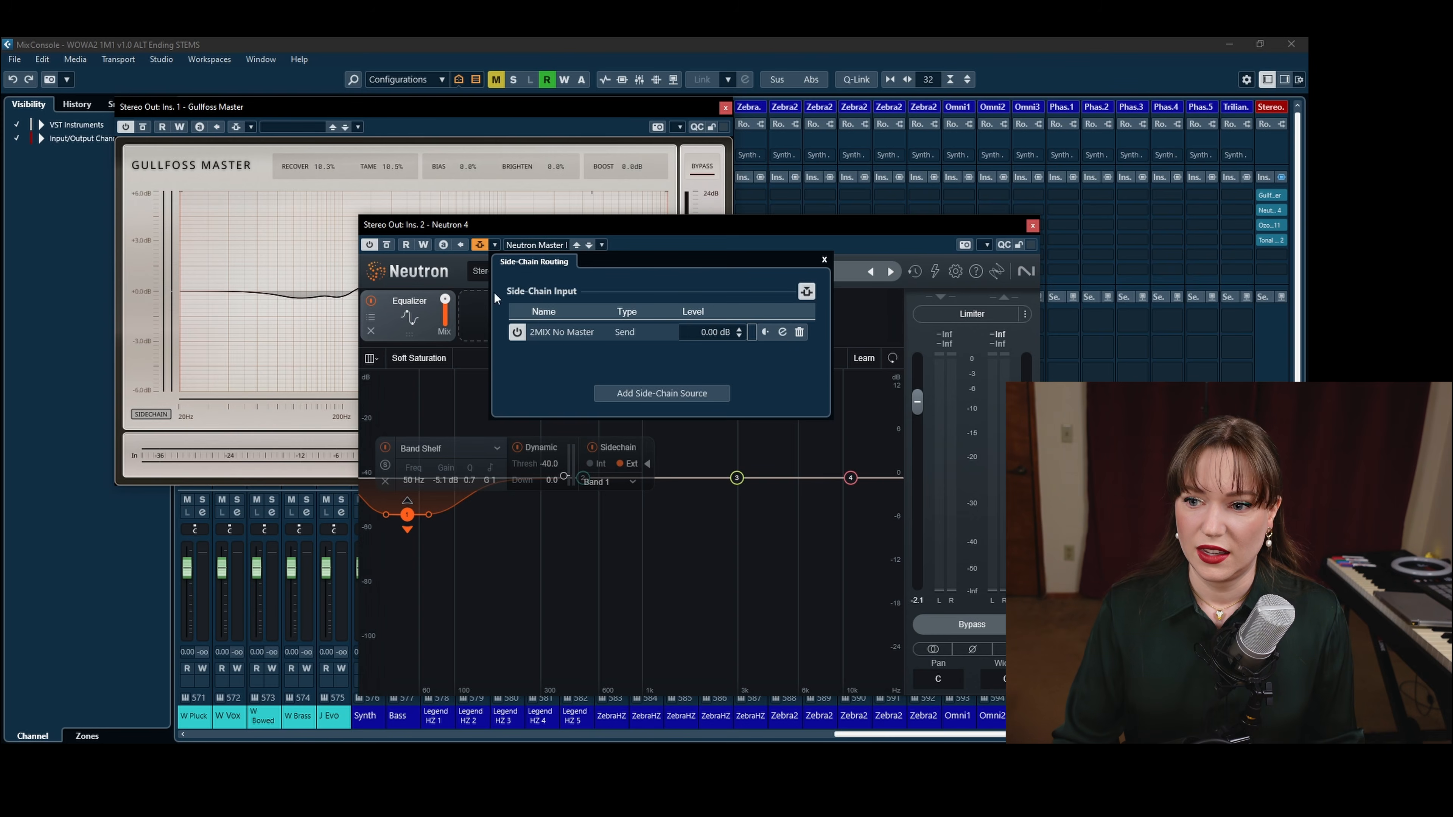
left_click(653, 397)
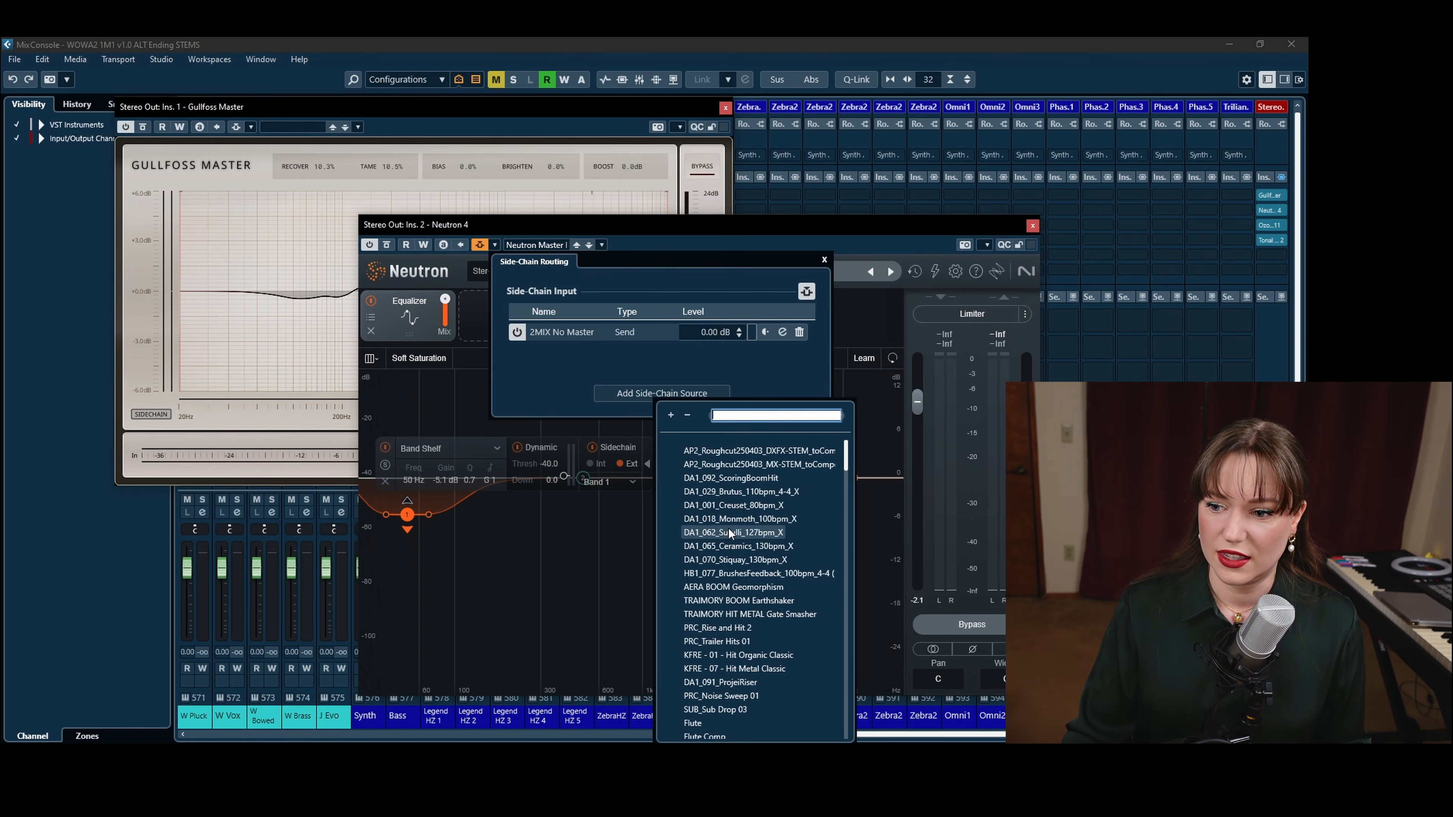
left_click(749, 330)
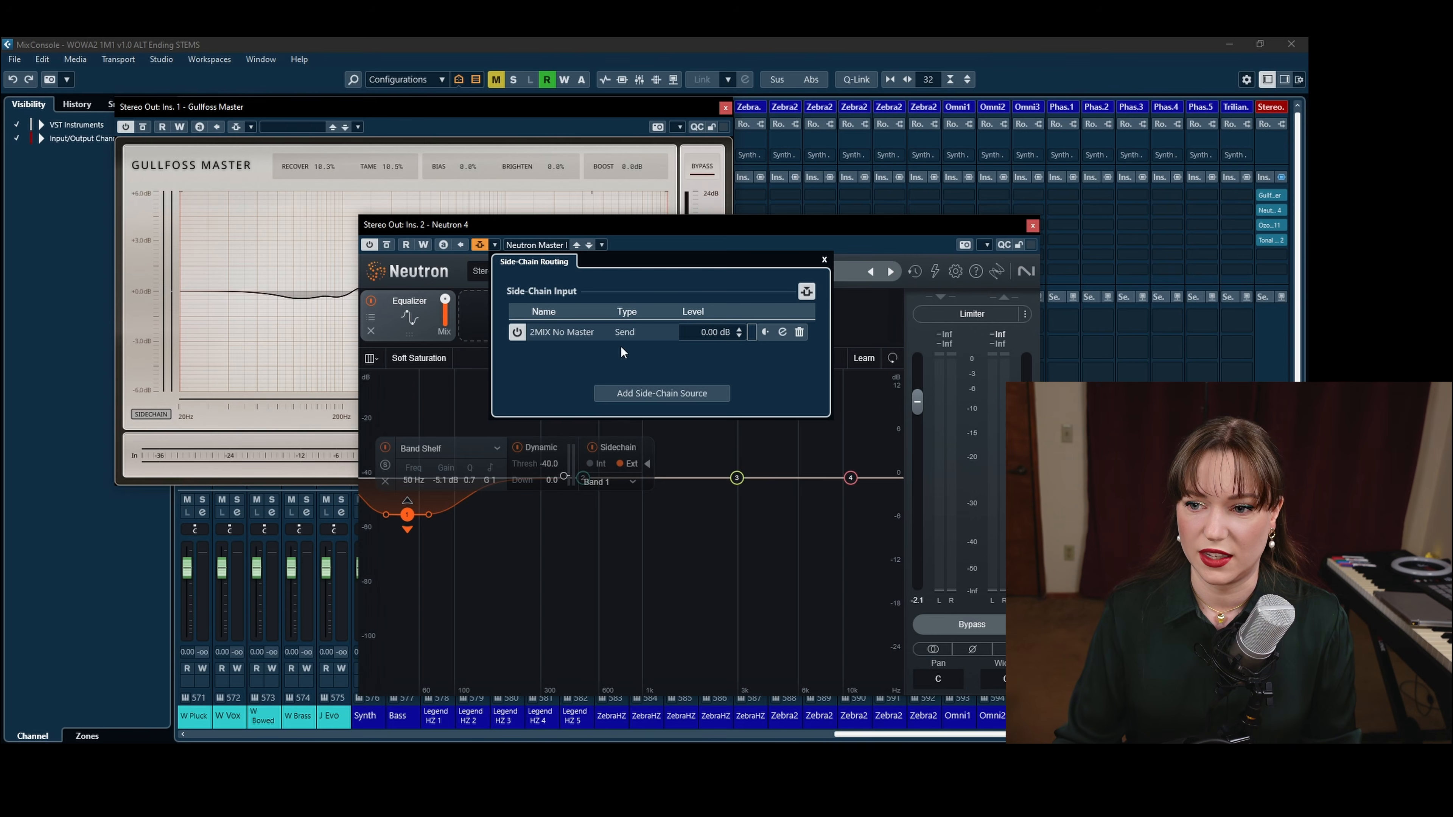
left_click(825, 260)
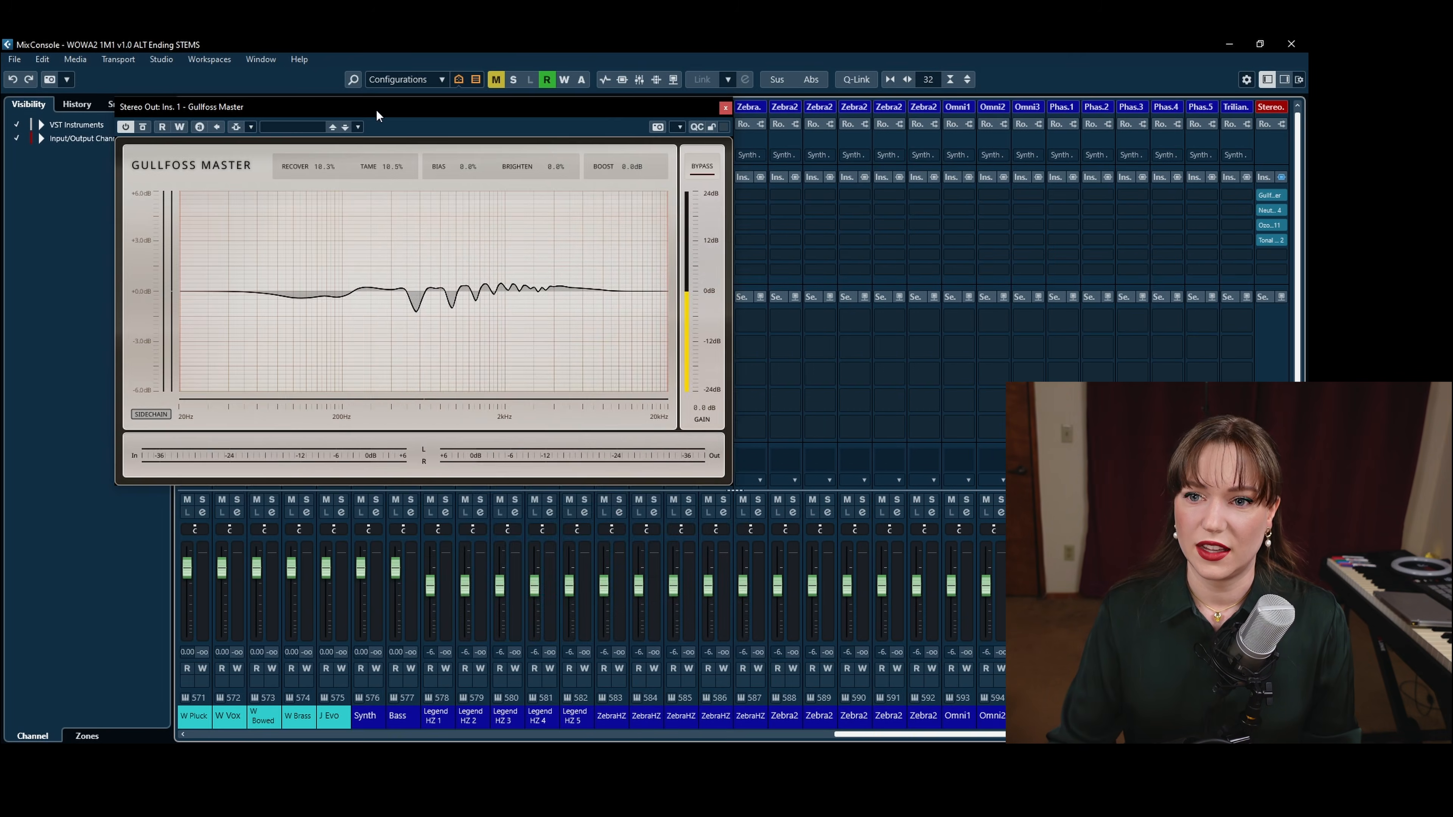
Activate the side-chain input on Gullfoss Master and review its routing for the 2MIX No Master source before closing the editor
left_click_drag(377, 109, 526, 268)
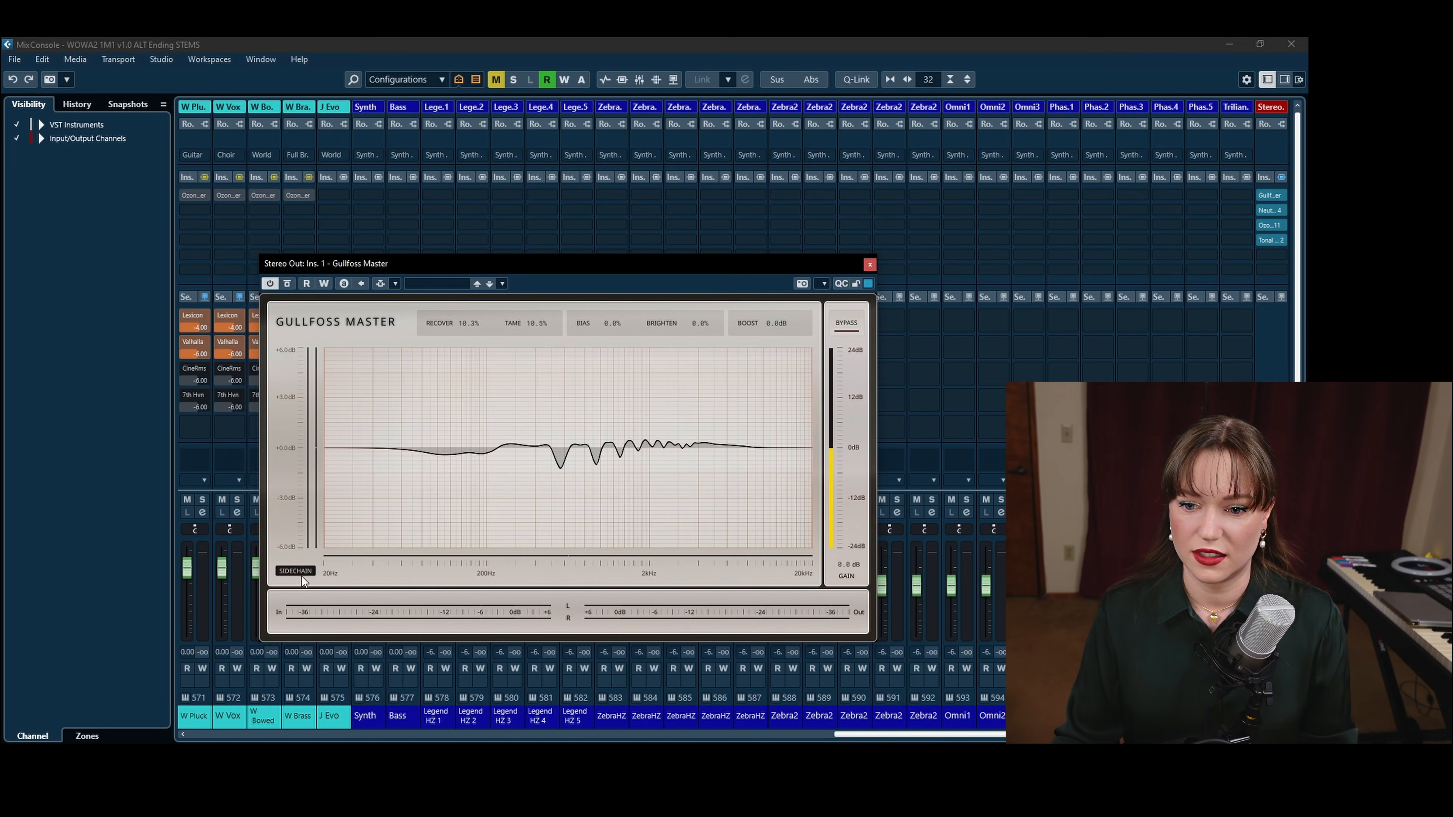
left_click(379, 283)
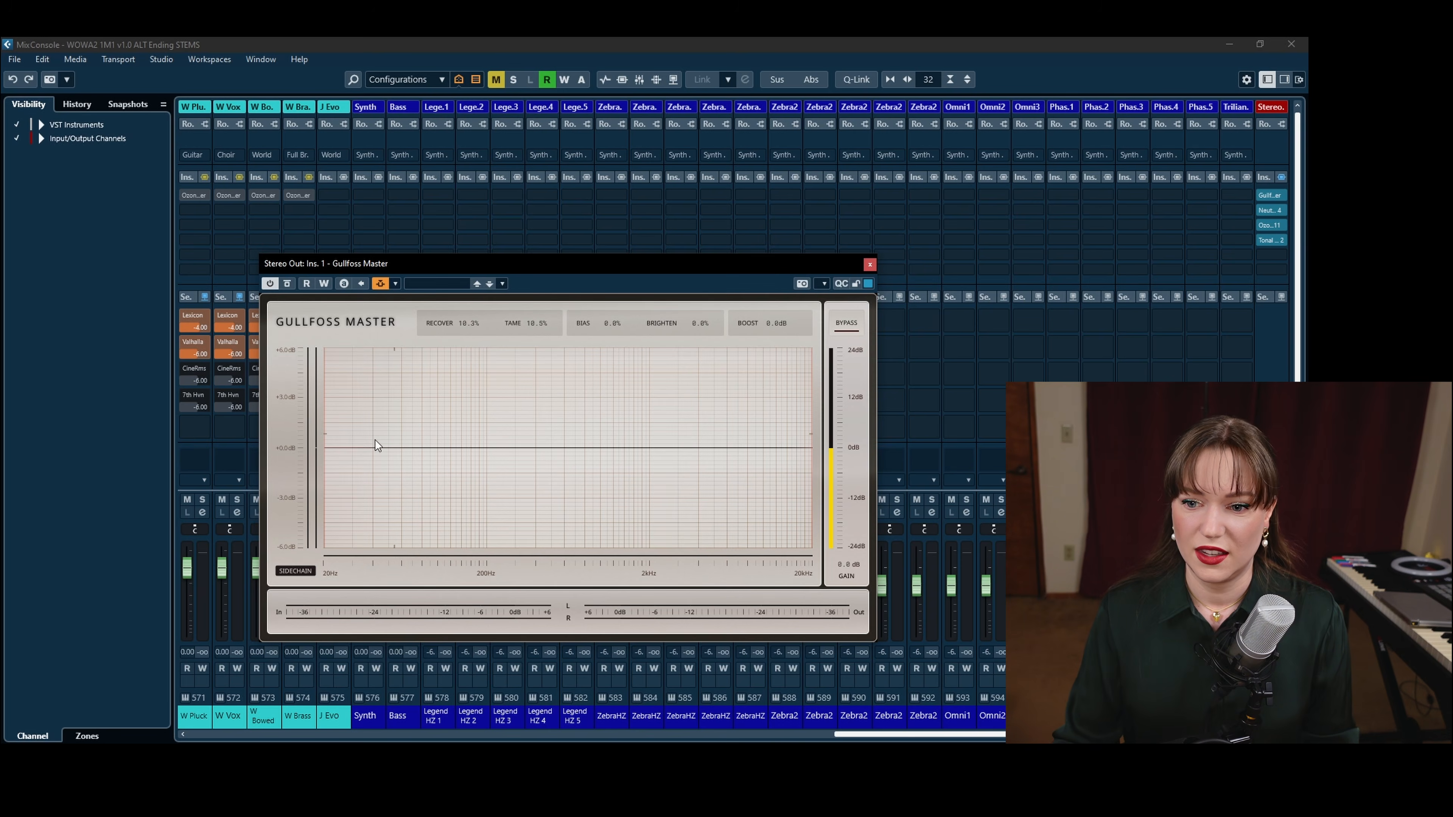
left_click(396, 284)
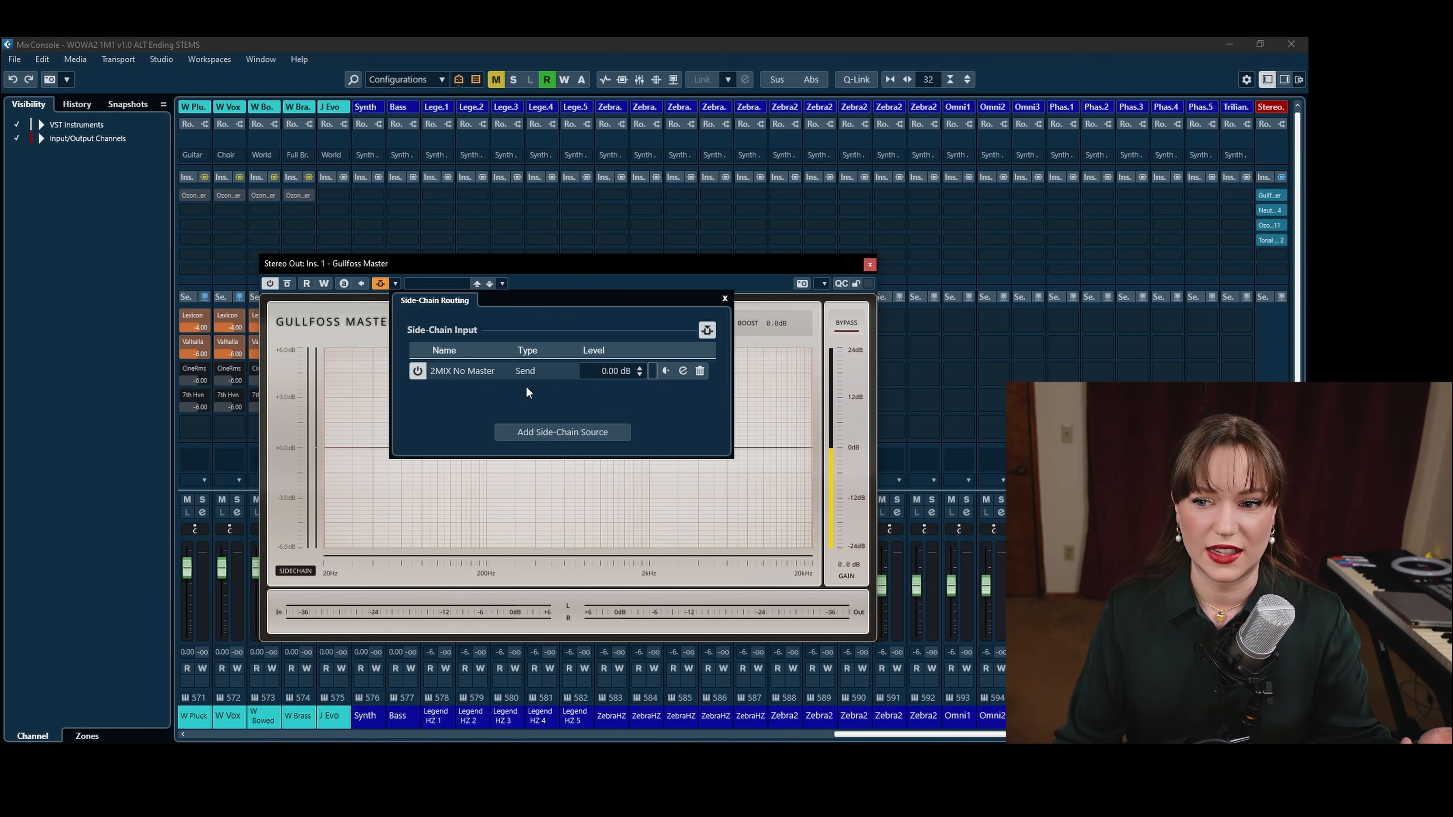
left_click(726, 298)
left_click(869, 264)
Examine Ozone 11's Equalizer 1 module and the Tonal Balance Control 2 insert on Stereo Out, closing each editor
left_click(1271, 225)
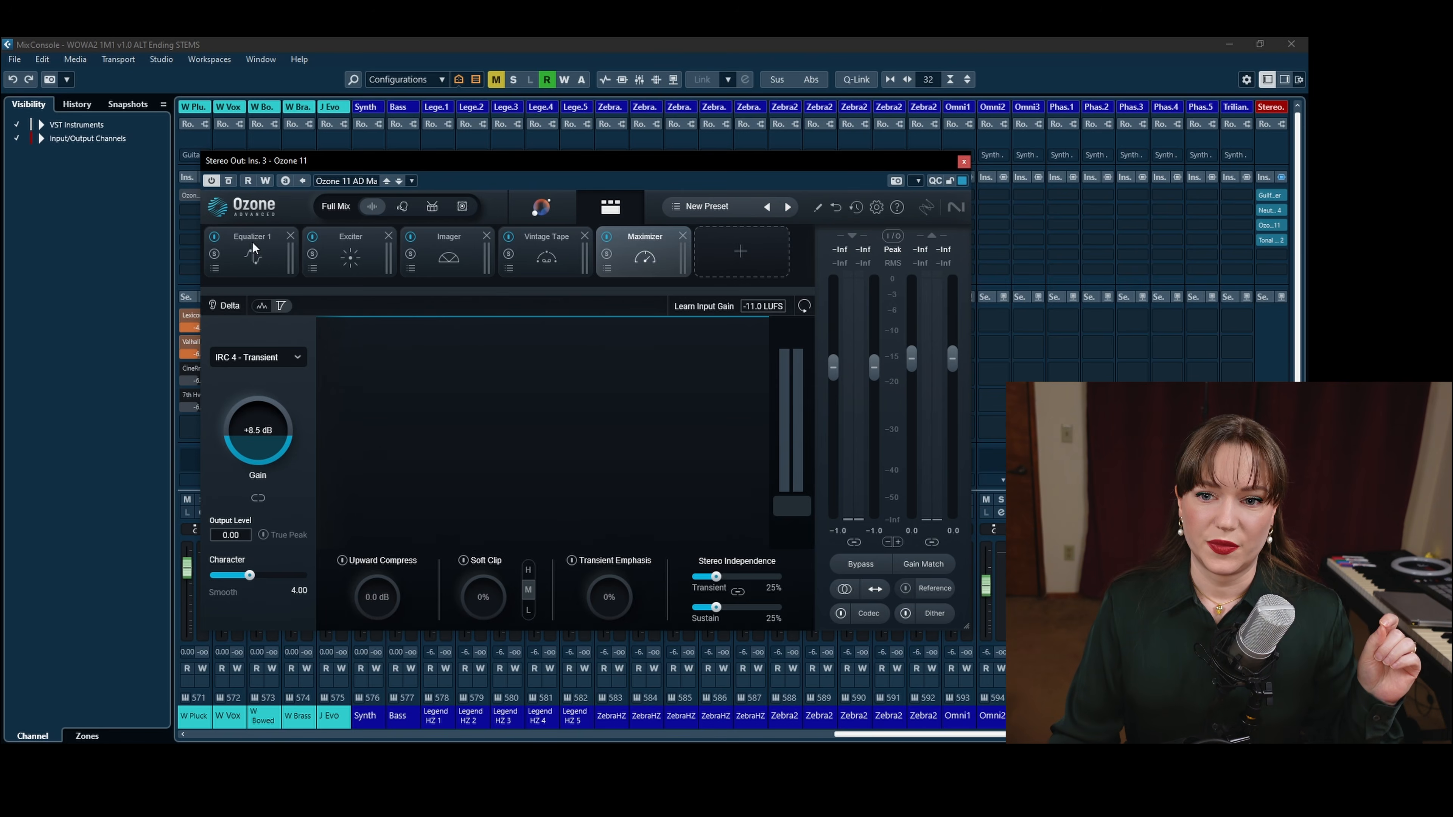
left_click(259, 255)
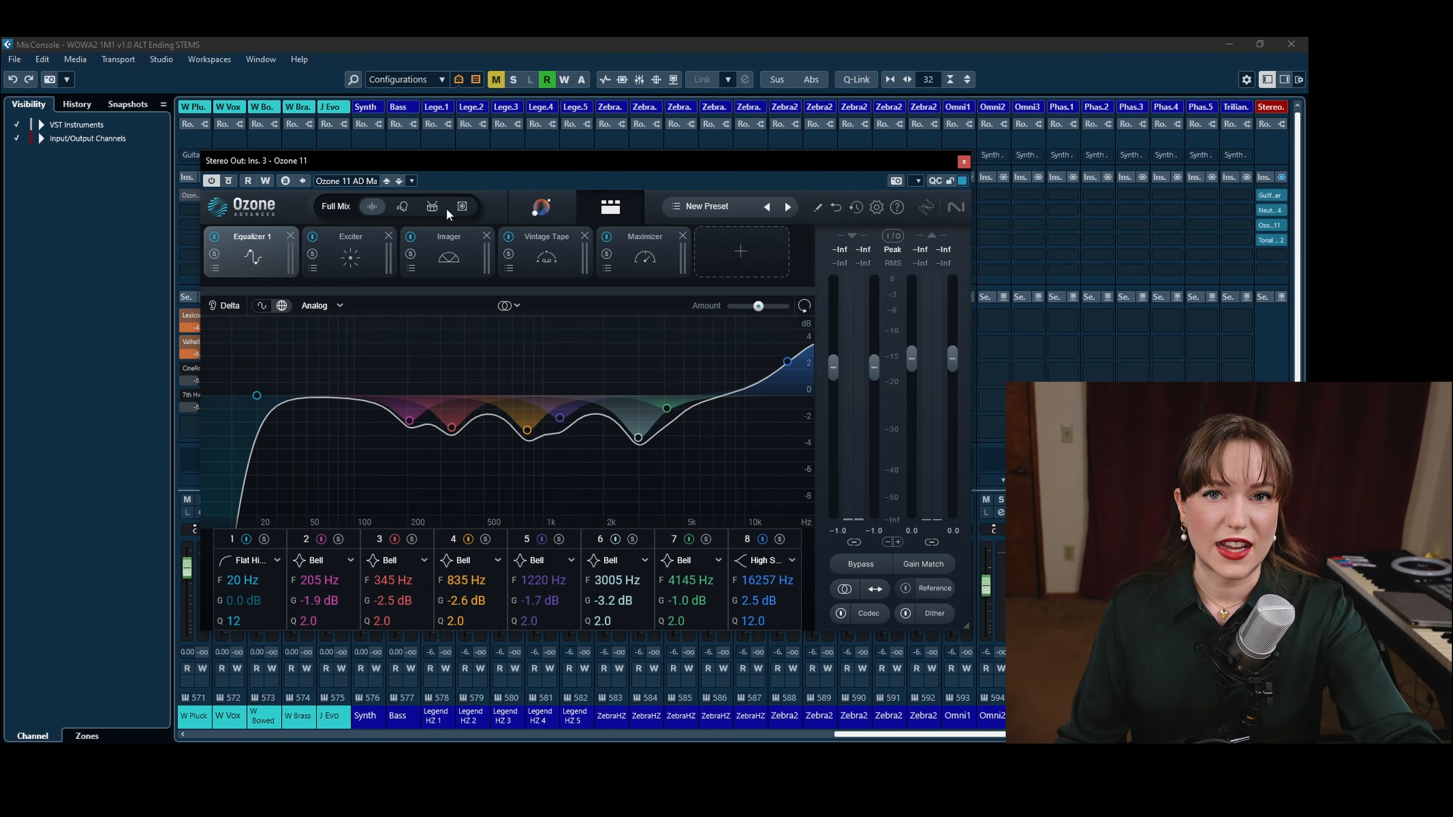
left_click(964, 161)
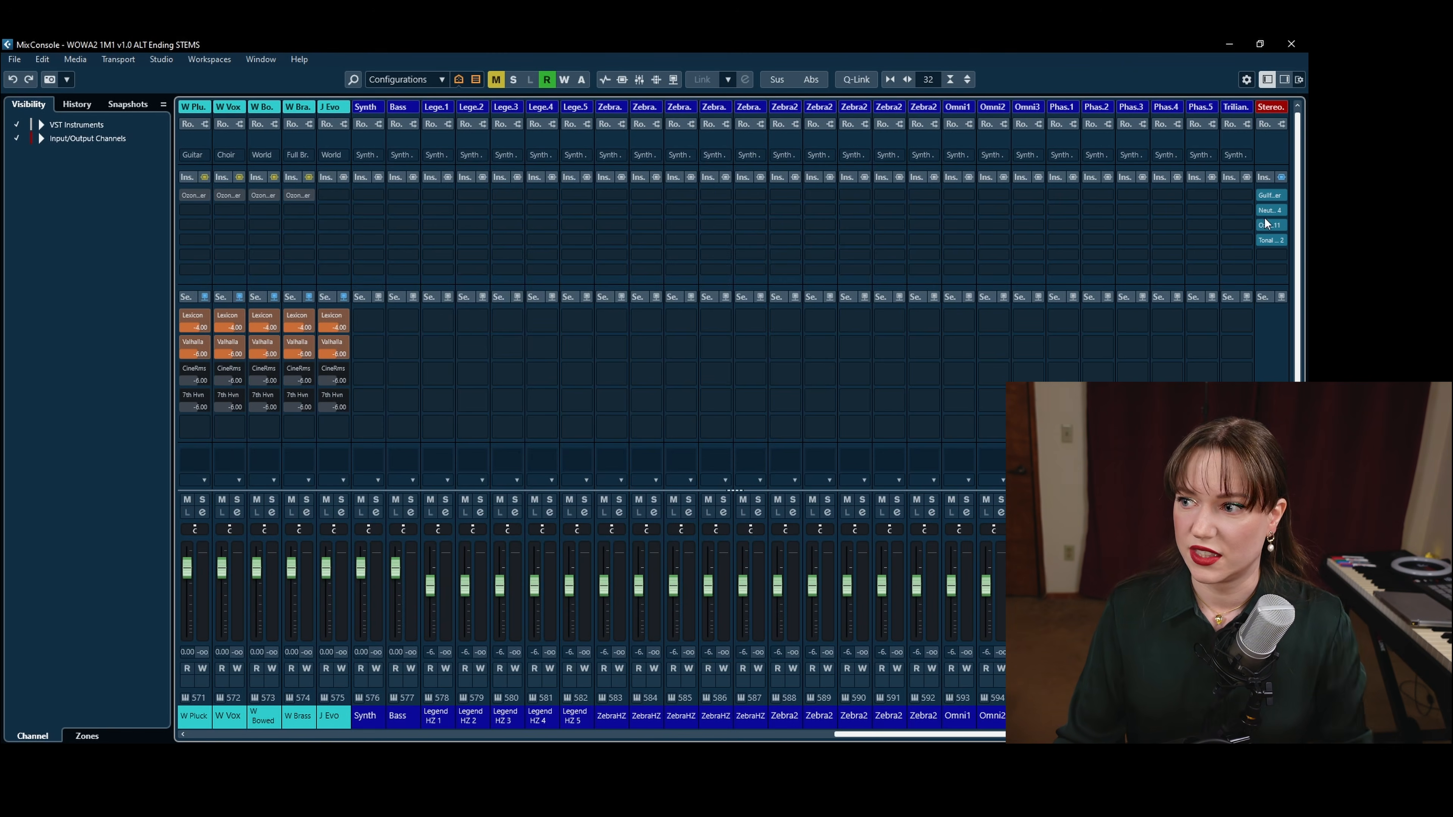
left_click(1271, 242)
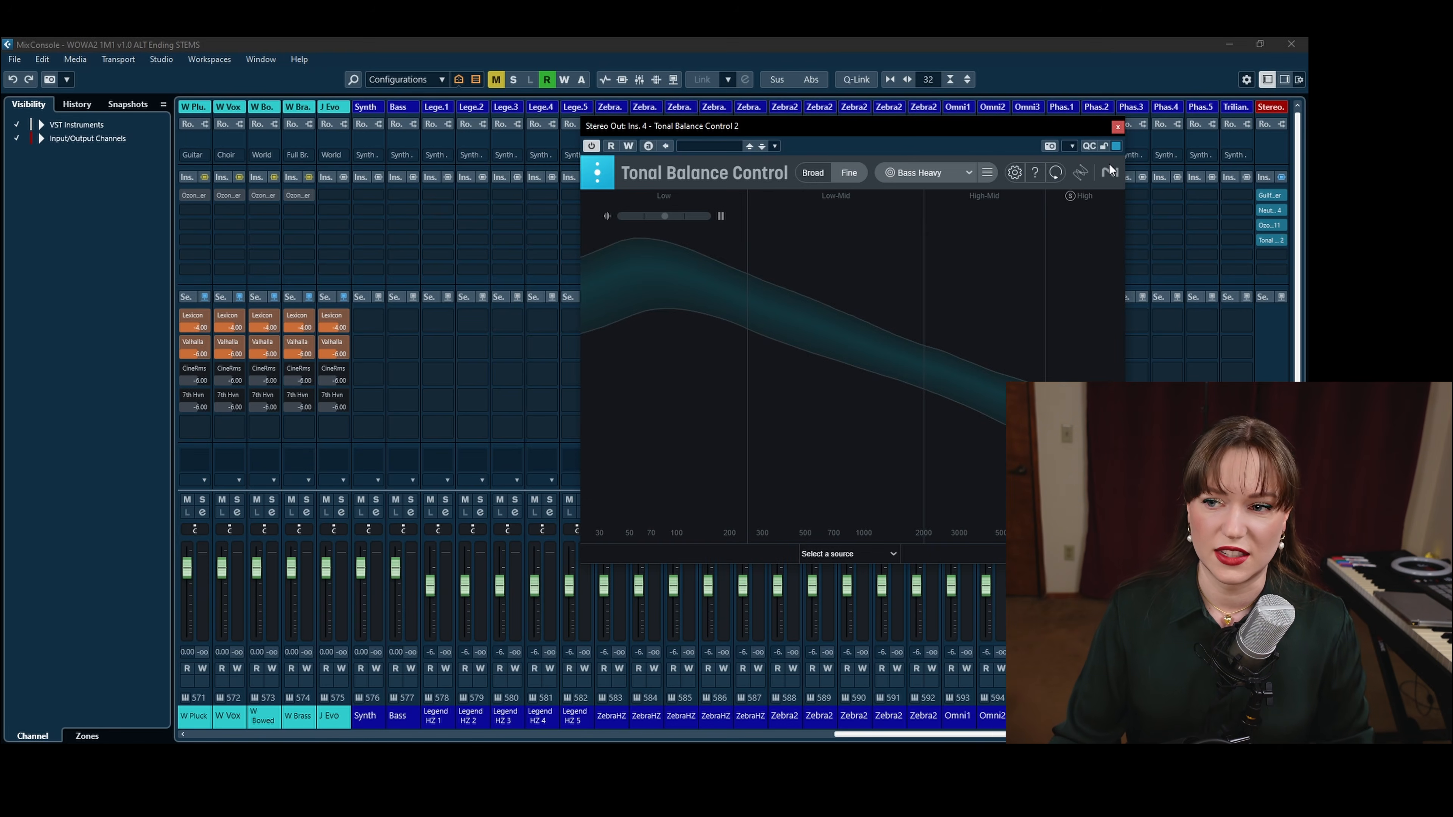
left_click(1117, 126)
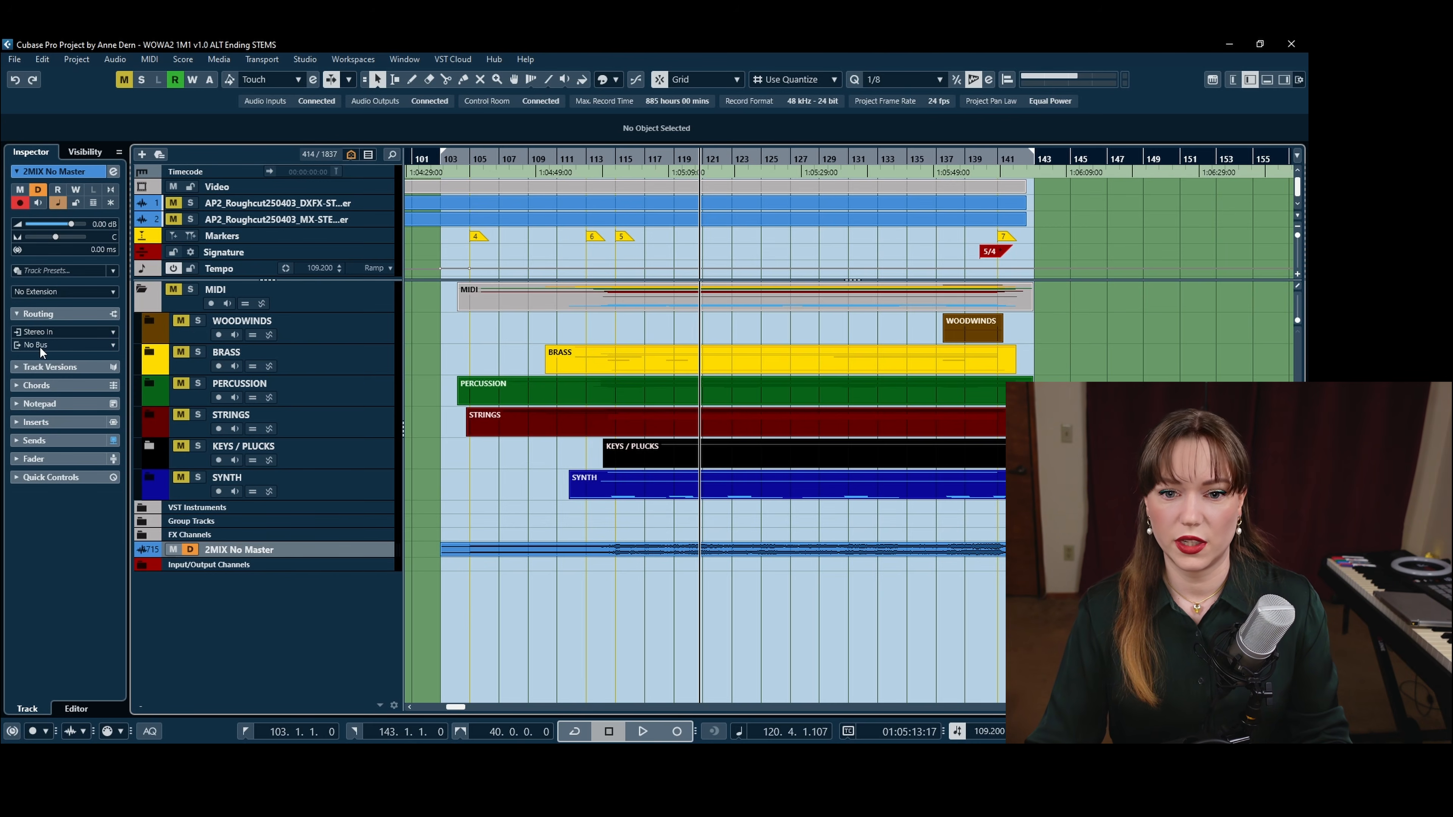
Play the cue from about bar 109 and examine the response of Gullfoss Master and Neutron 4 on Stereo Out
left_click(547, 164)
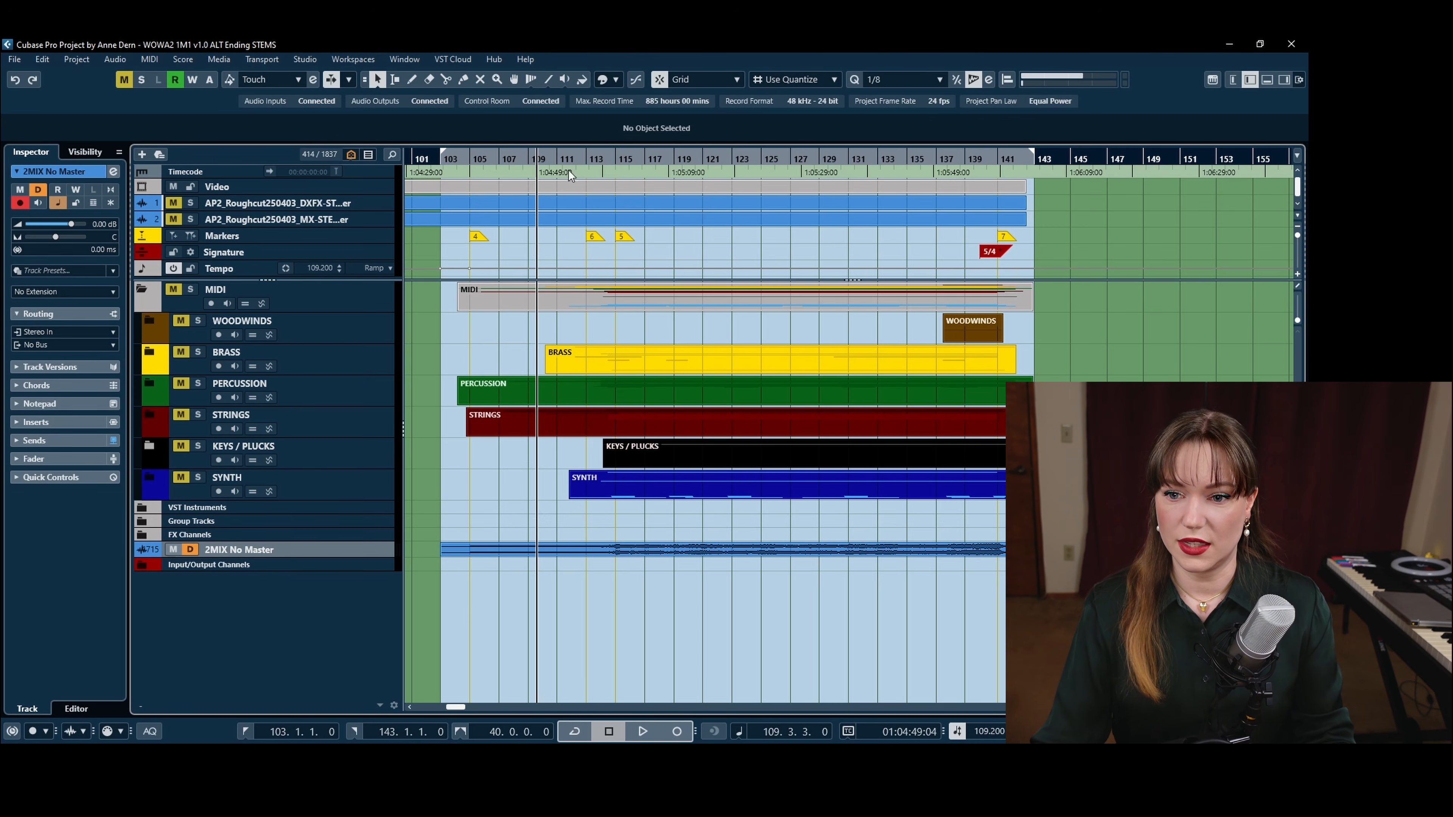
key("space")
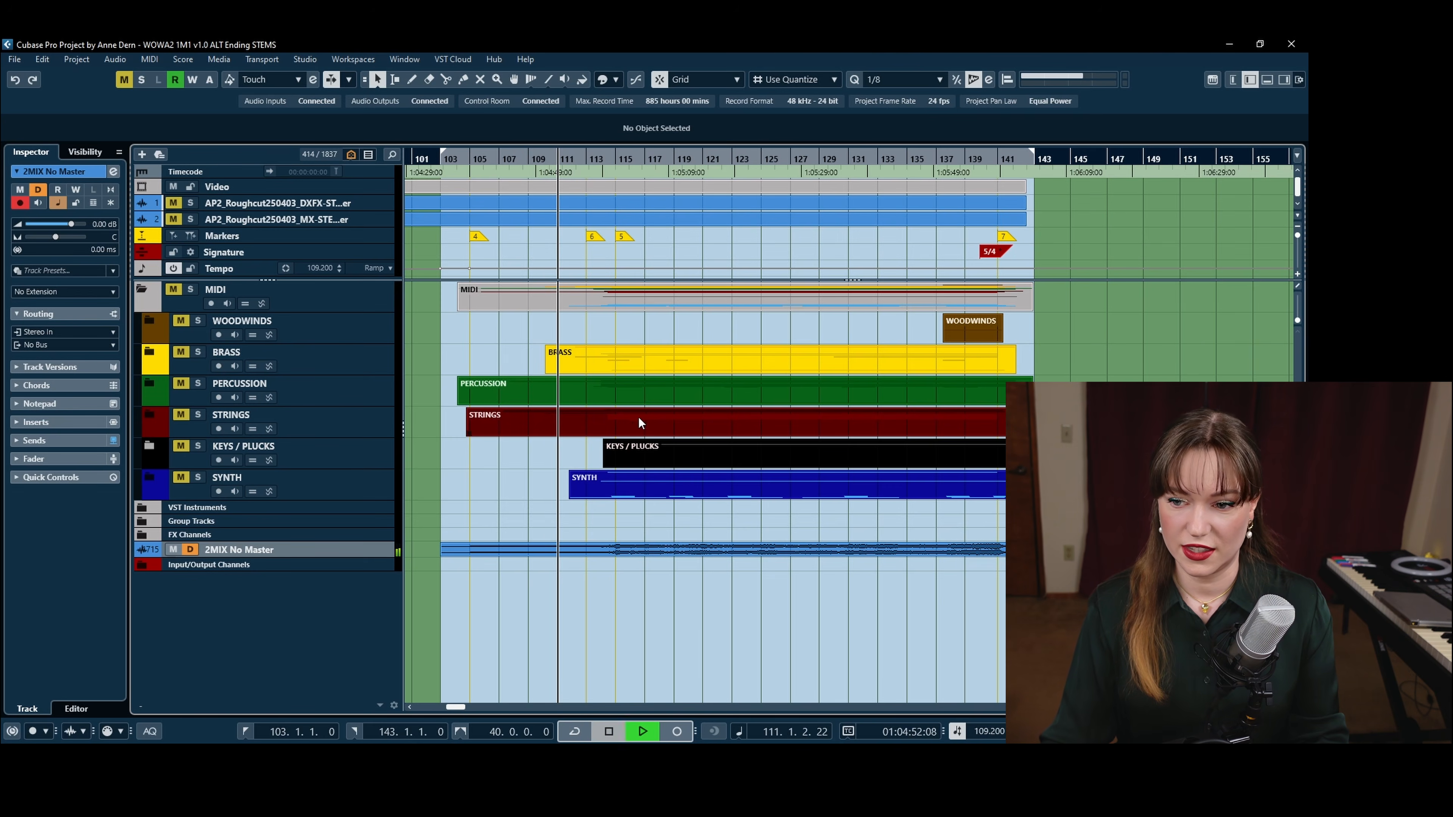
key("space")
key("F3")
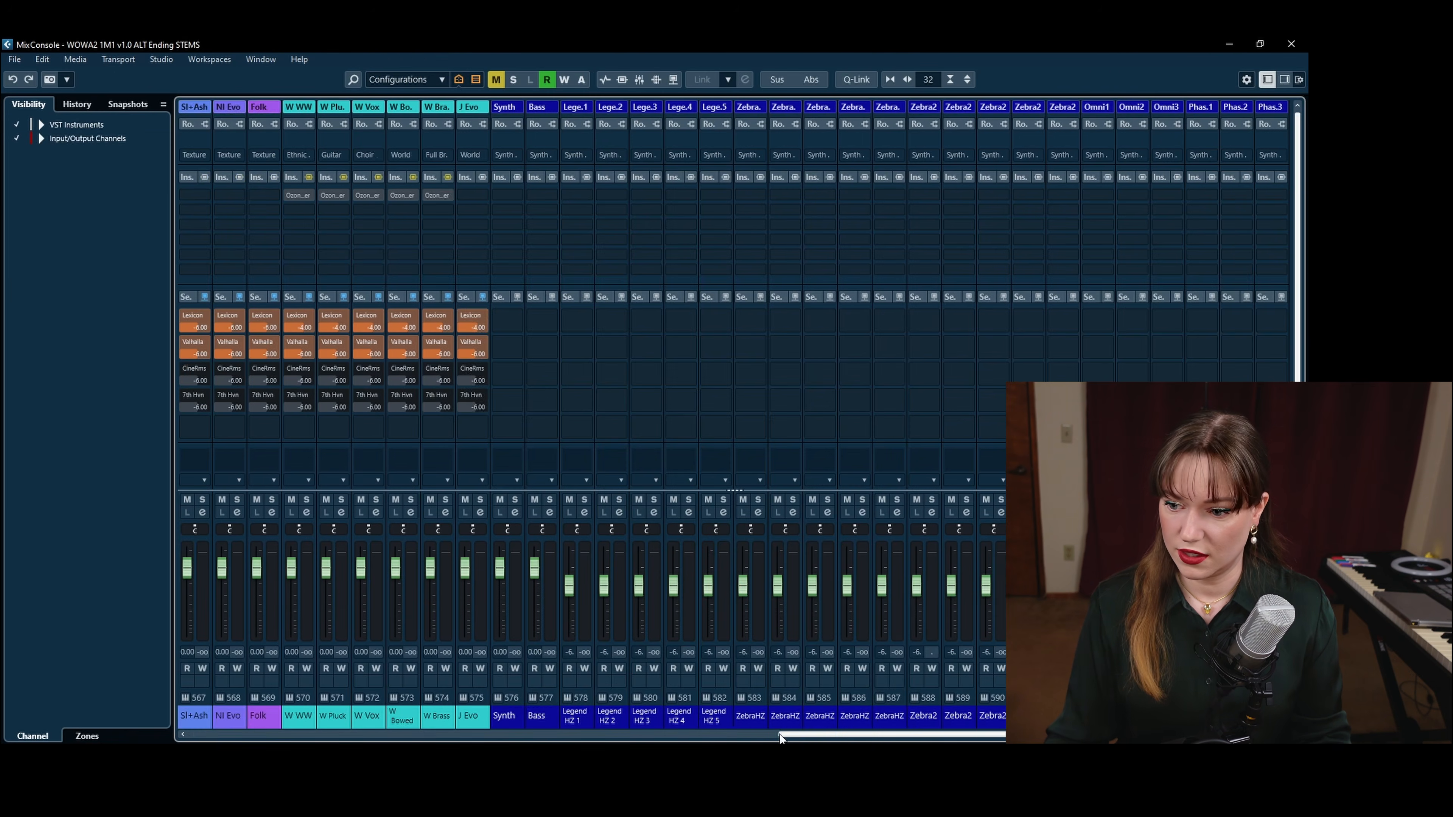
left_click_drag(788, 735, 852, 735)
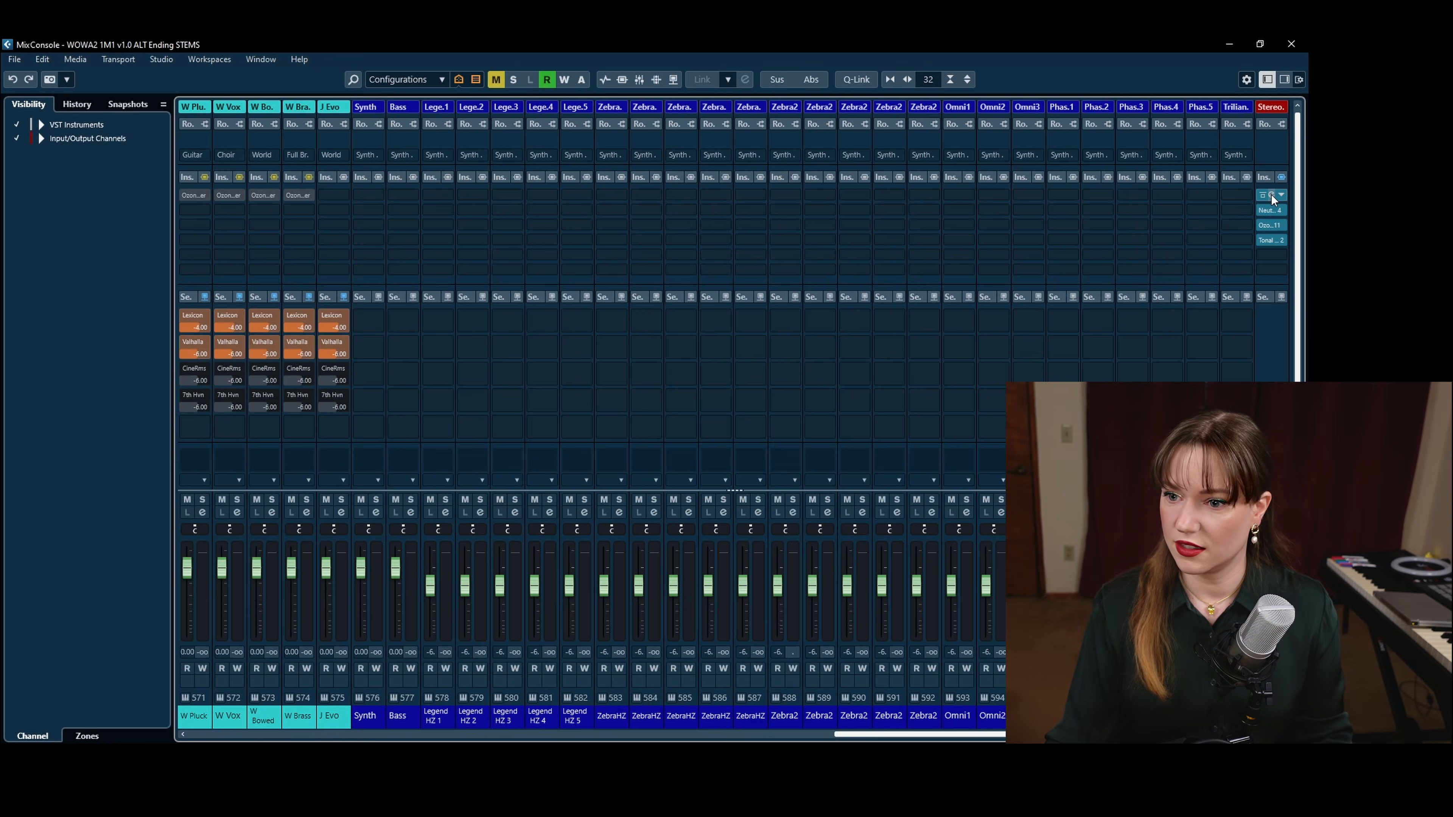
left_click(1271, 196)
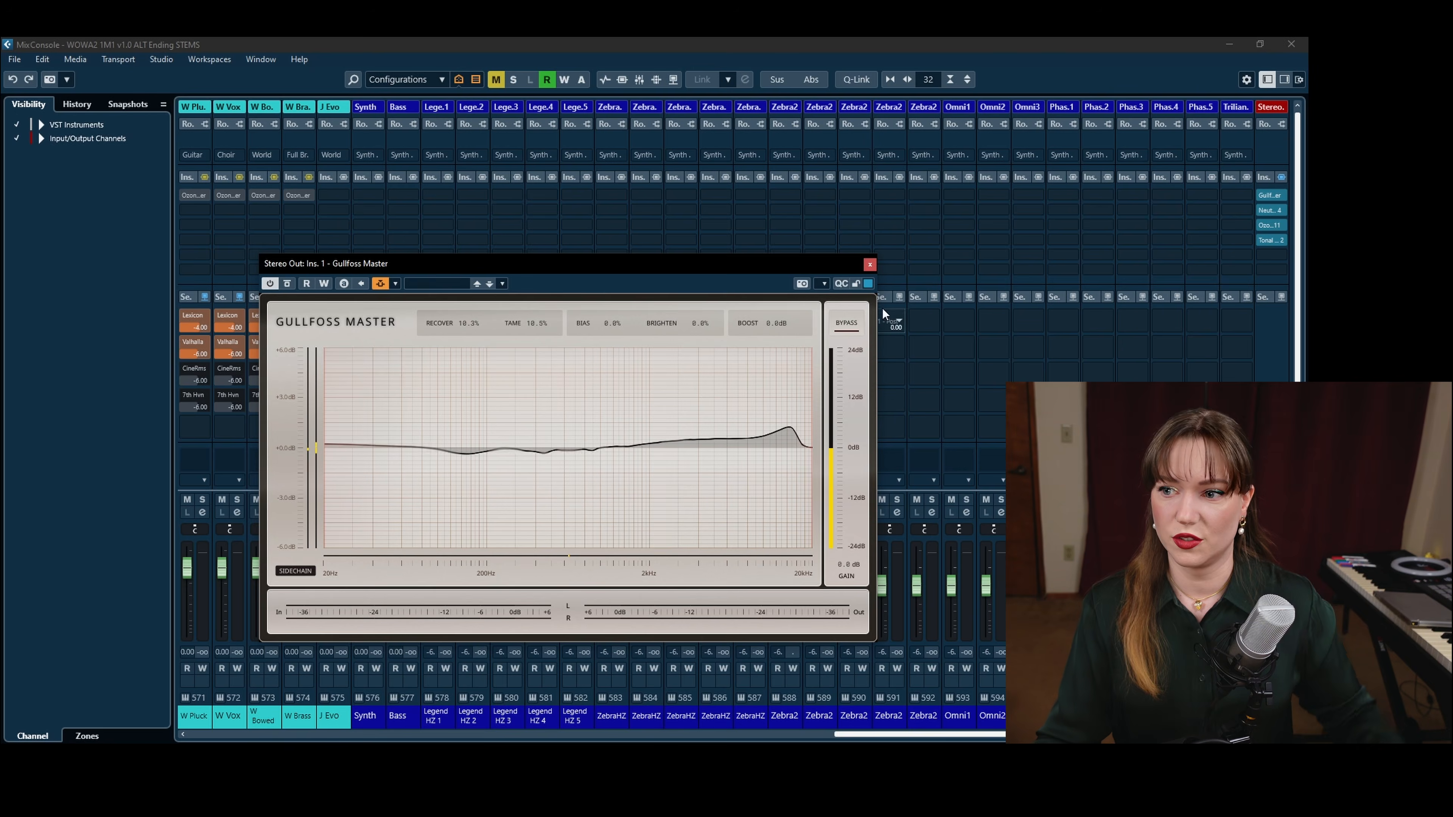
left_click(870, 265)
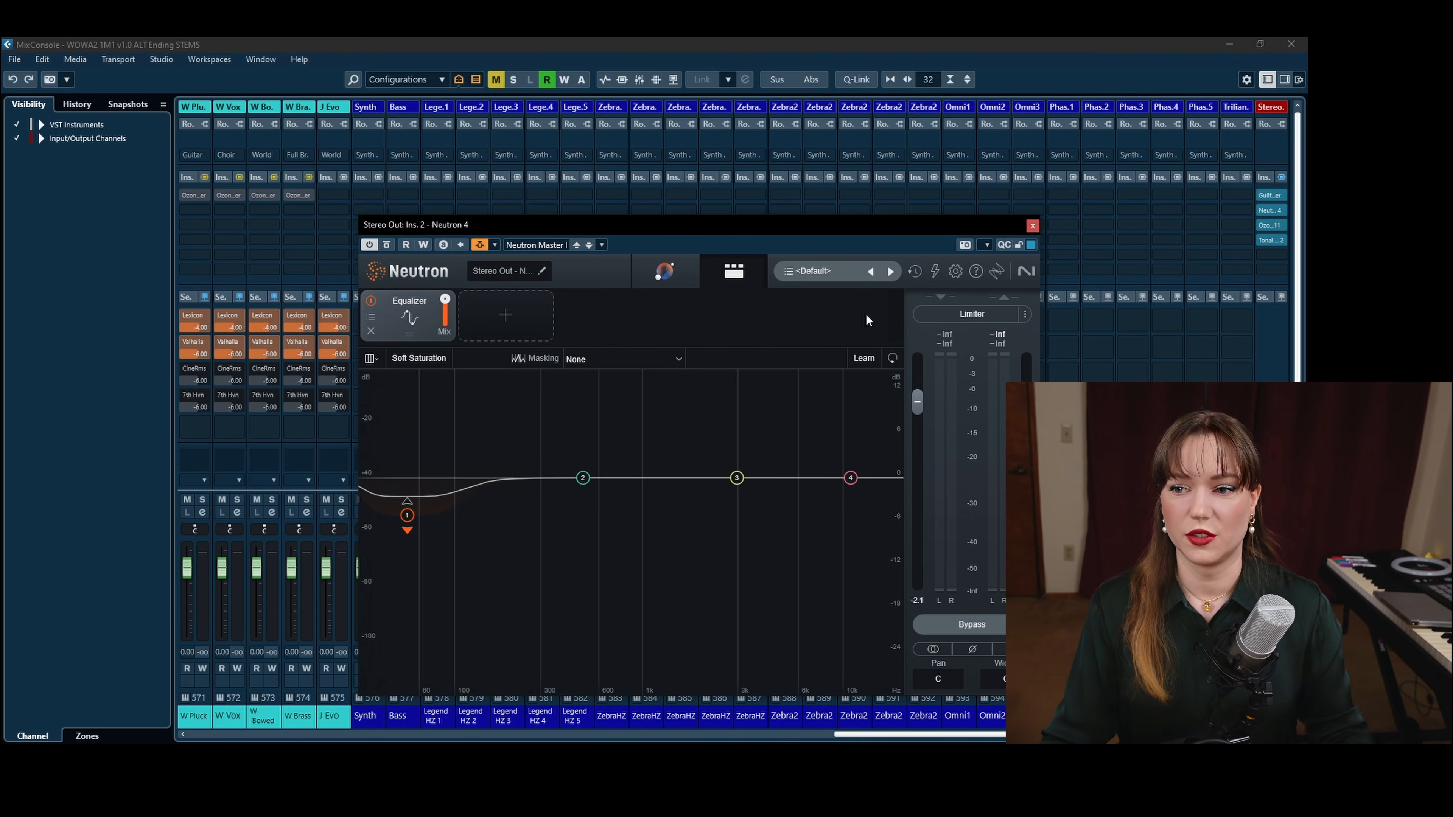
left_click(1032, 227)
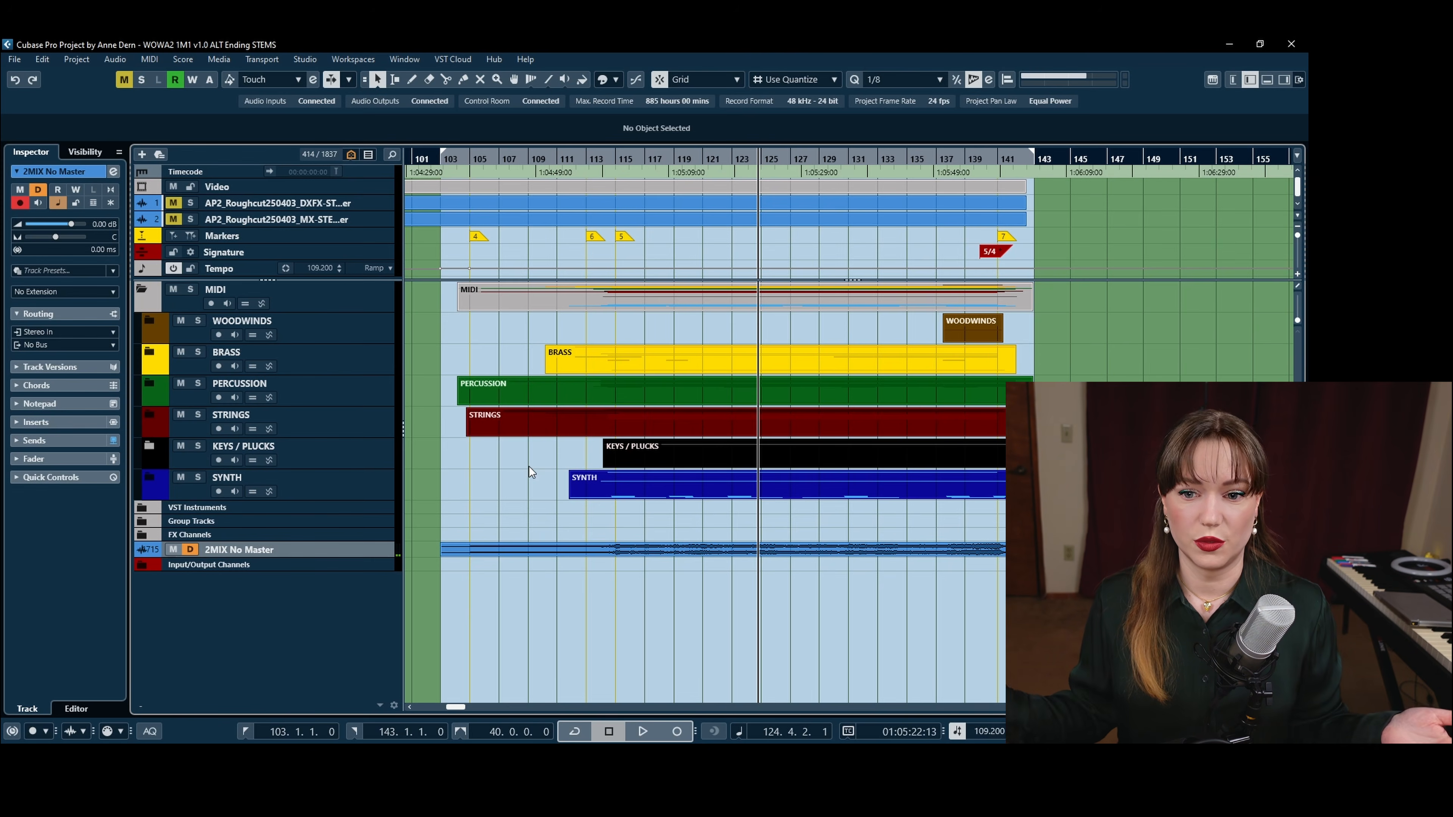
Solo the STRINGS folder and open Export Audio Mixdown in Multiple channel selection mode
left_click(197, 414)
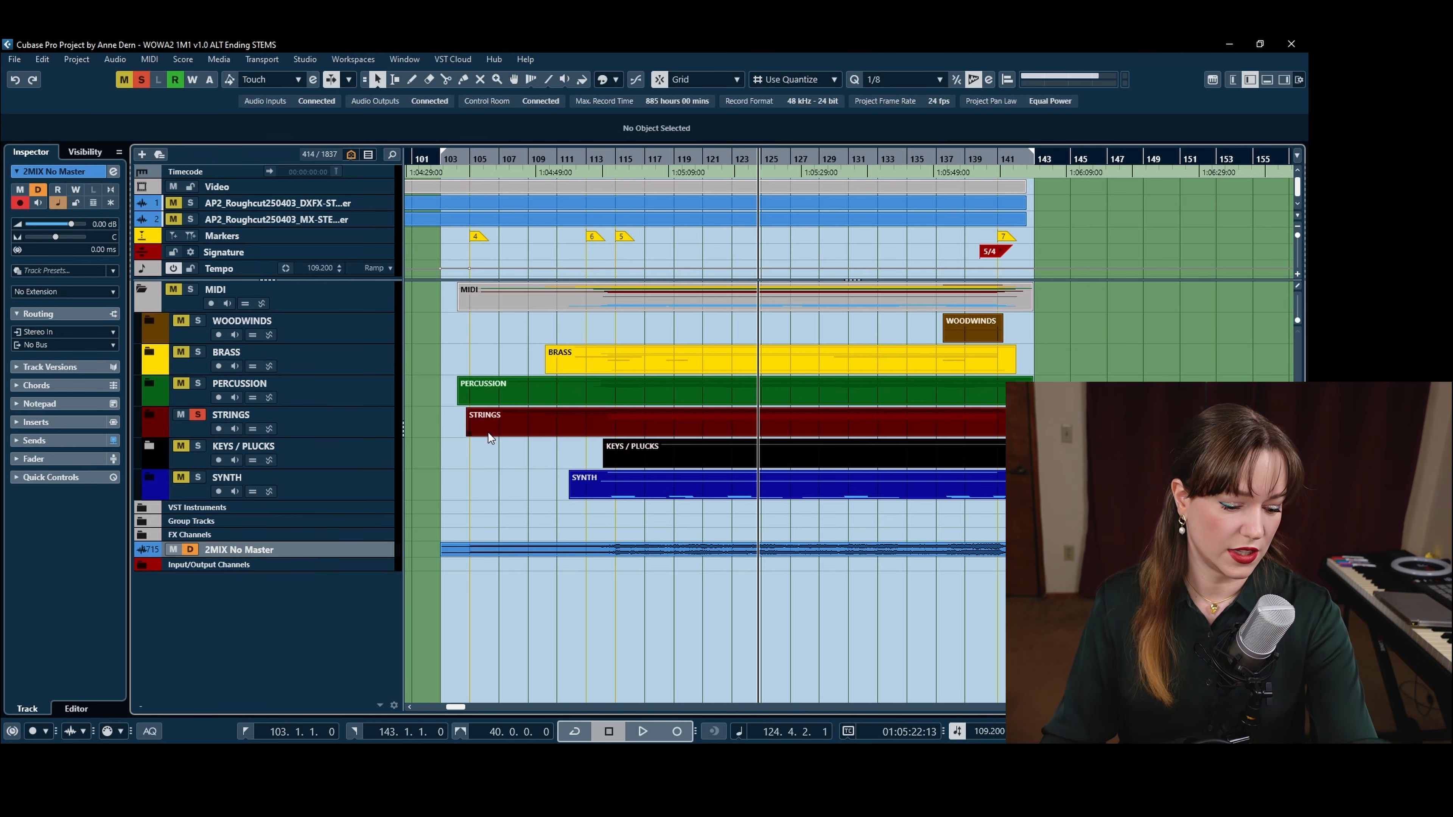
key("ctrl+shift+e")
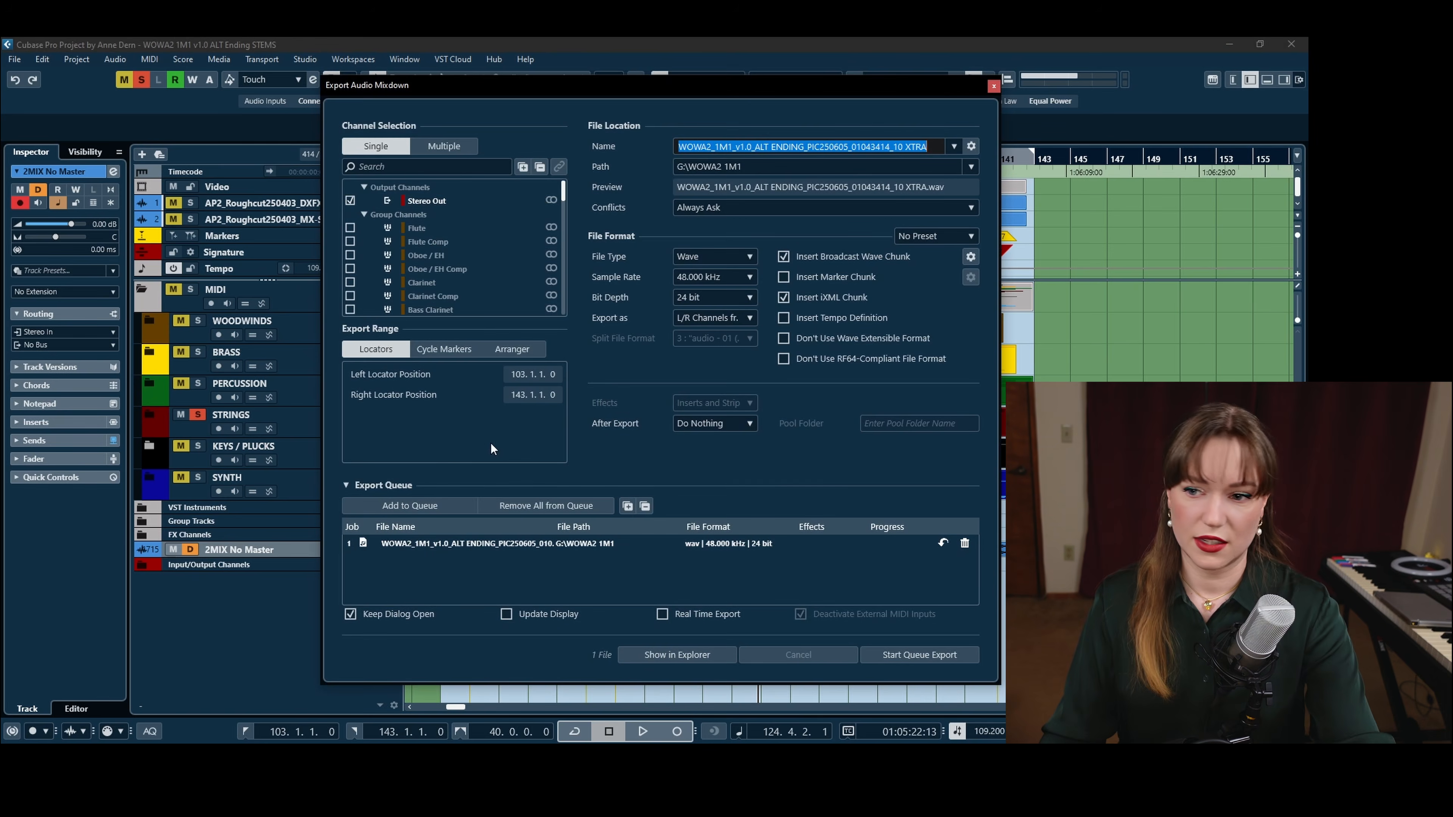
left_click(450, 147)
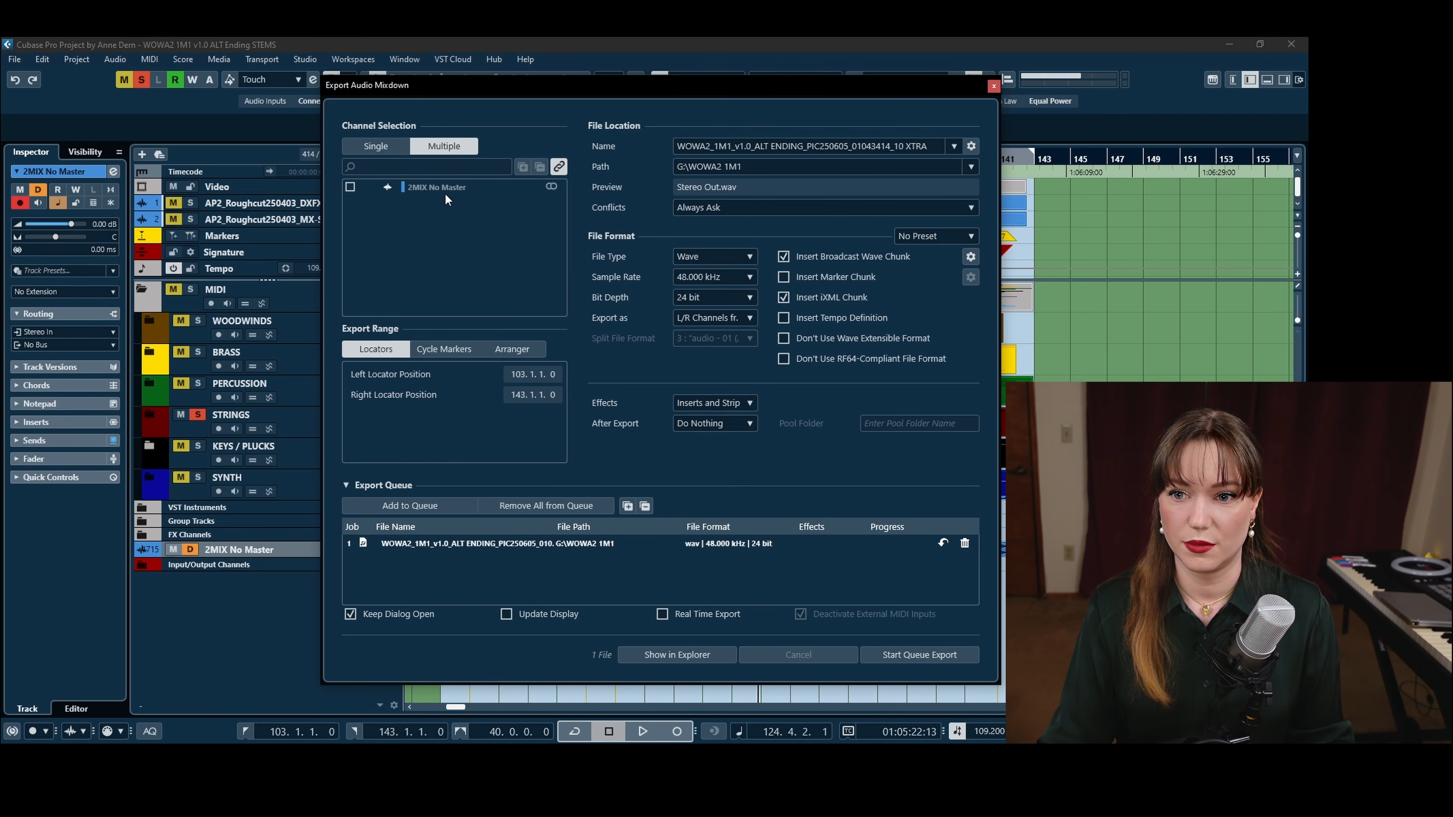
Load the DUB STEMS configuration in the MixConsole and deactivate all solos
key("F3")
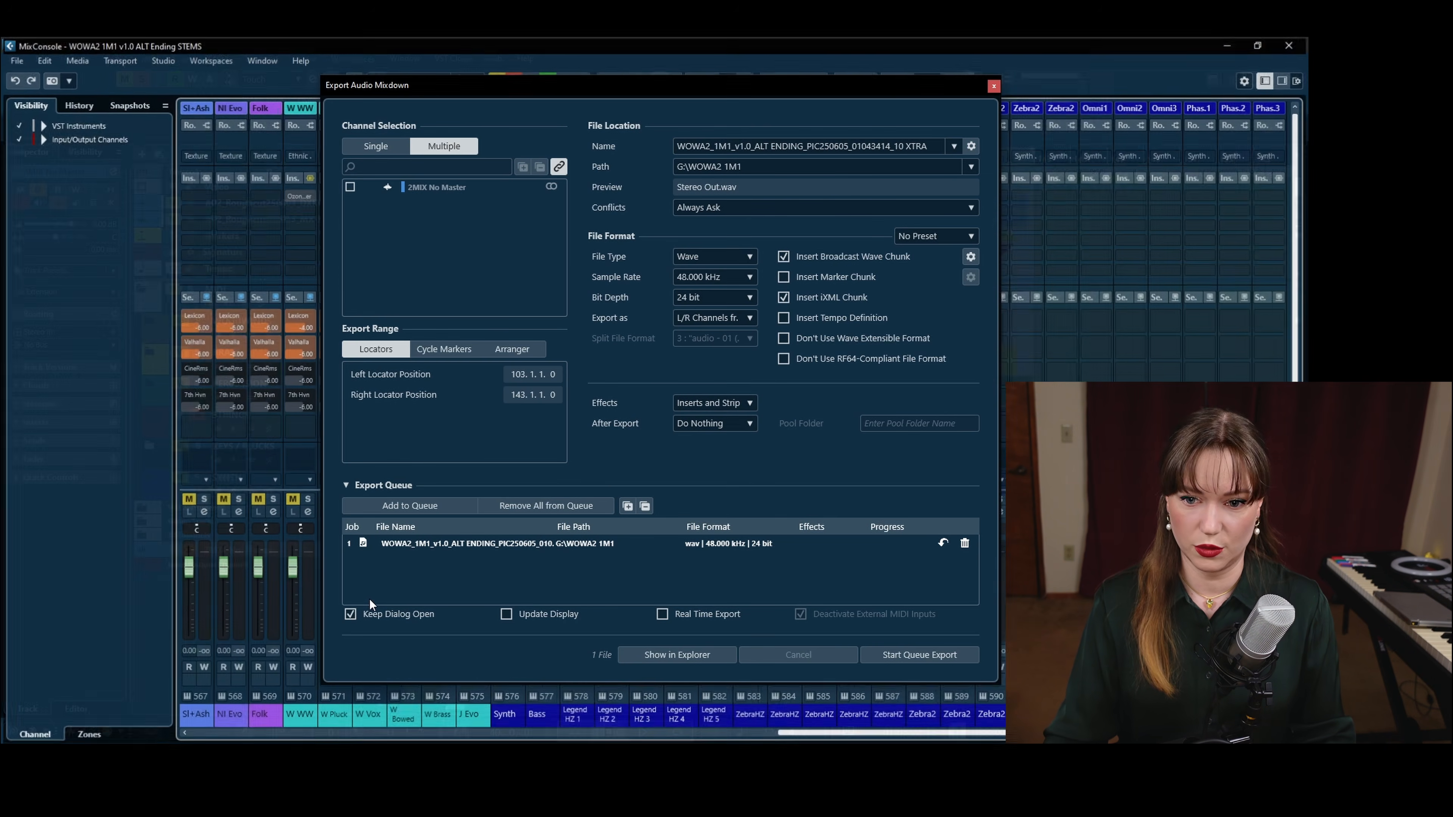
left_click(405, 79)
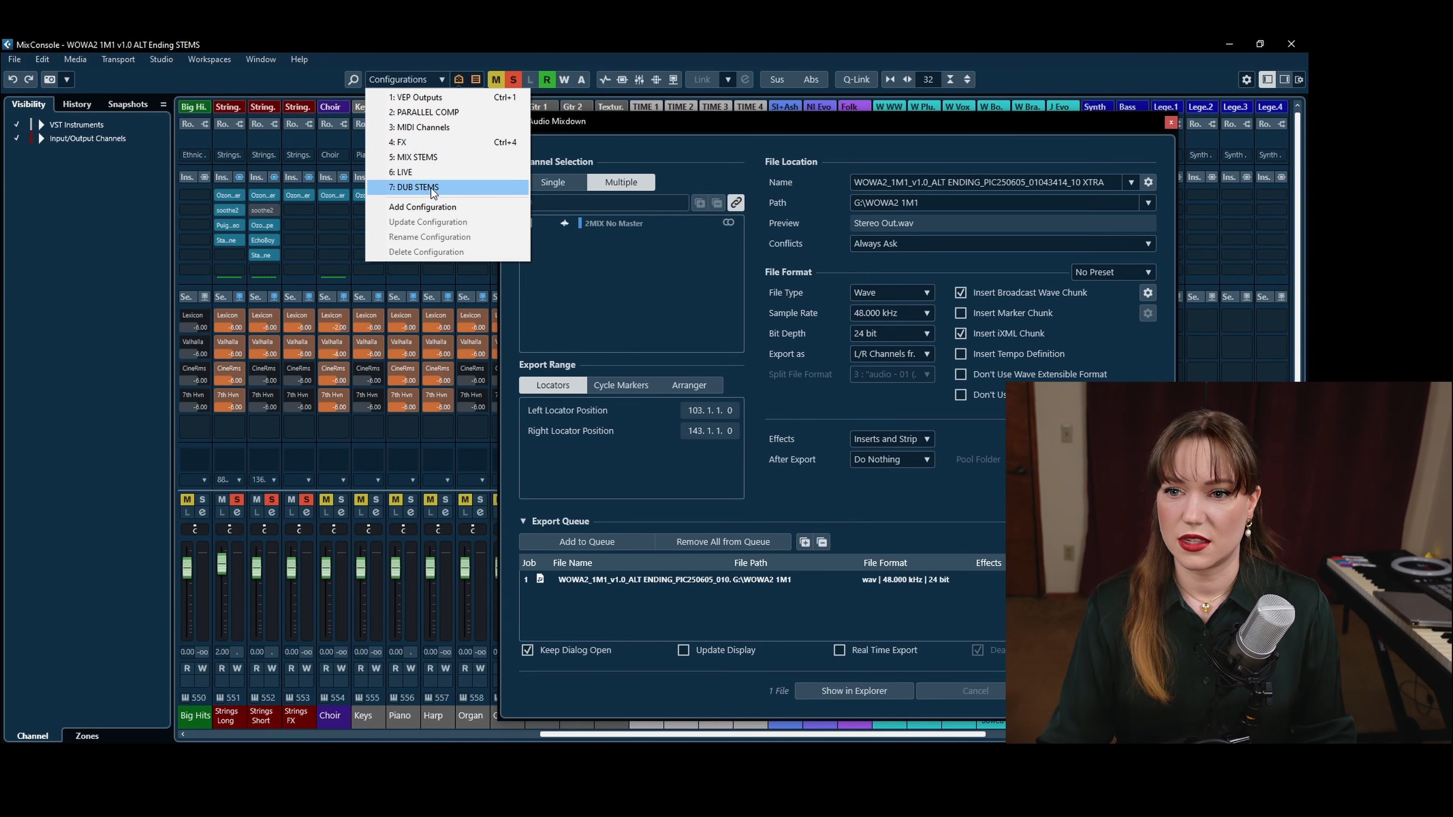
left_click(431, 190)
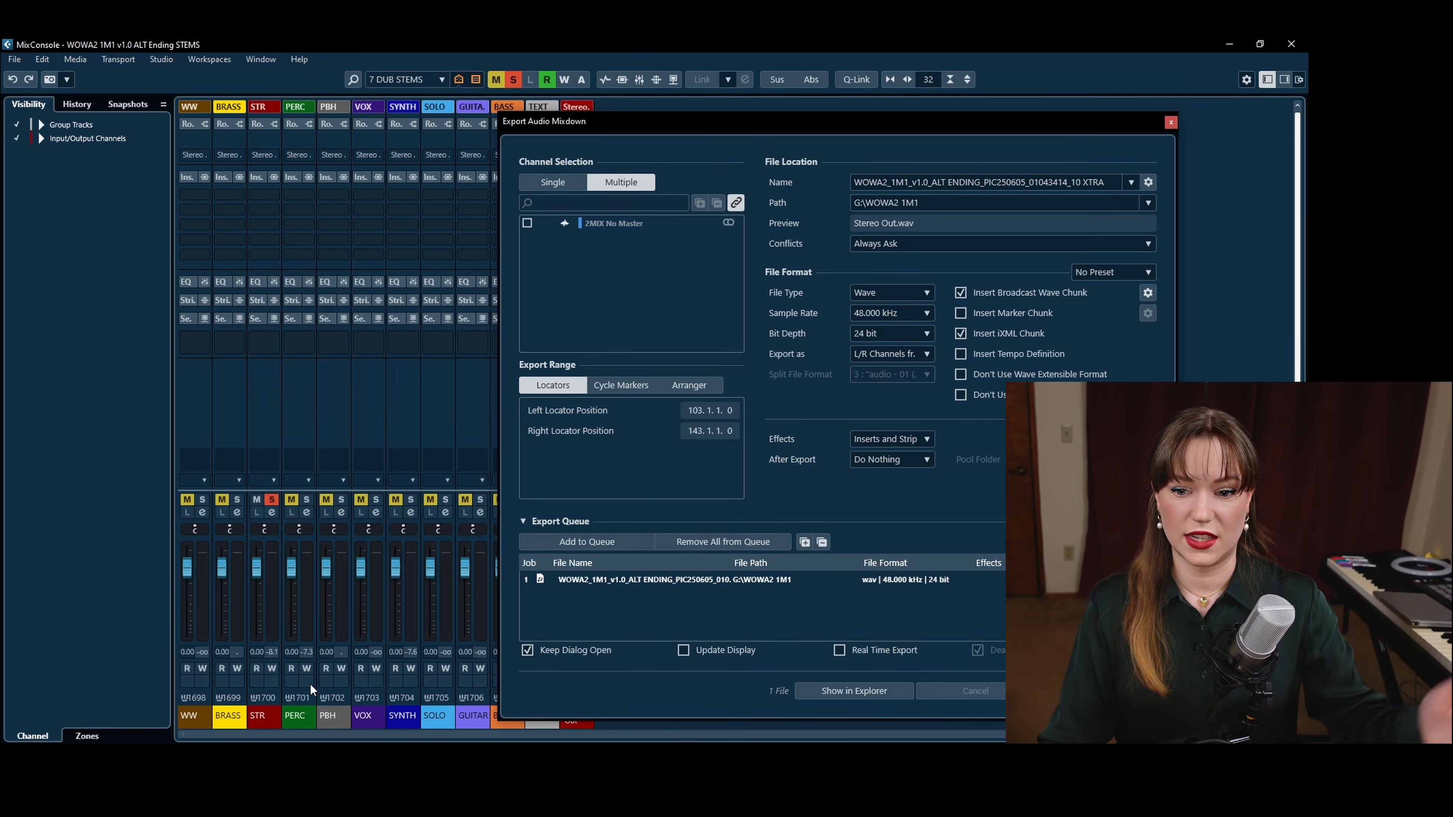
left_click(513, 79)
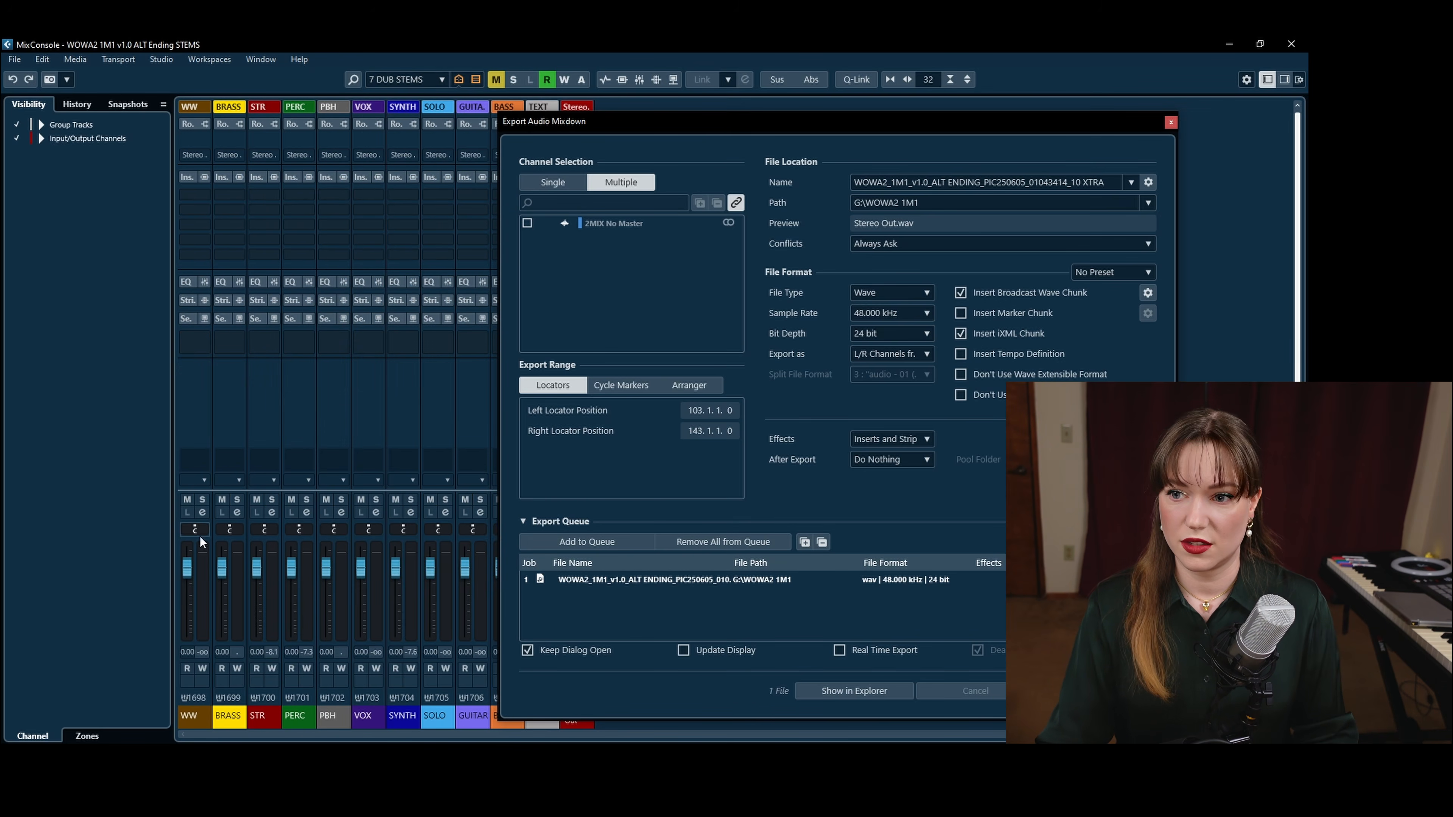
Select the stem channels from WW through GUITAR for export and remove the existing job from the export queue
left_click_drag(195, 730, 473, 727)
left_click(1146, 580)
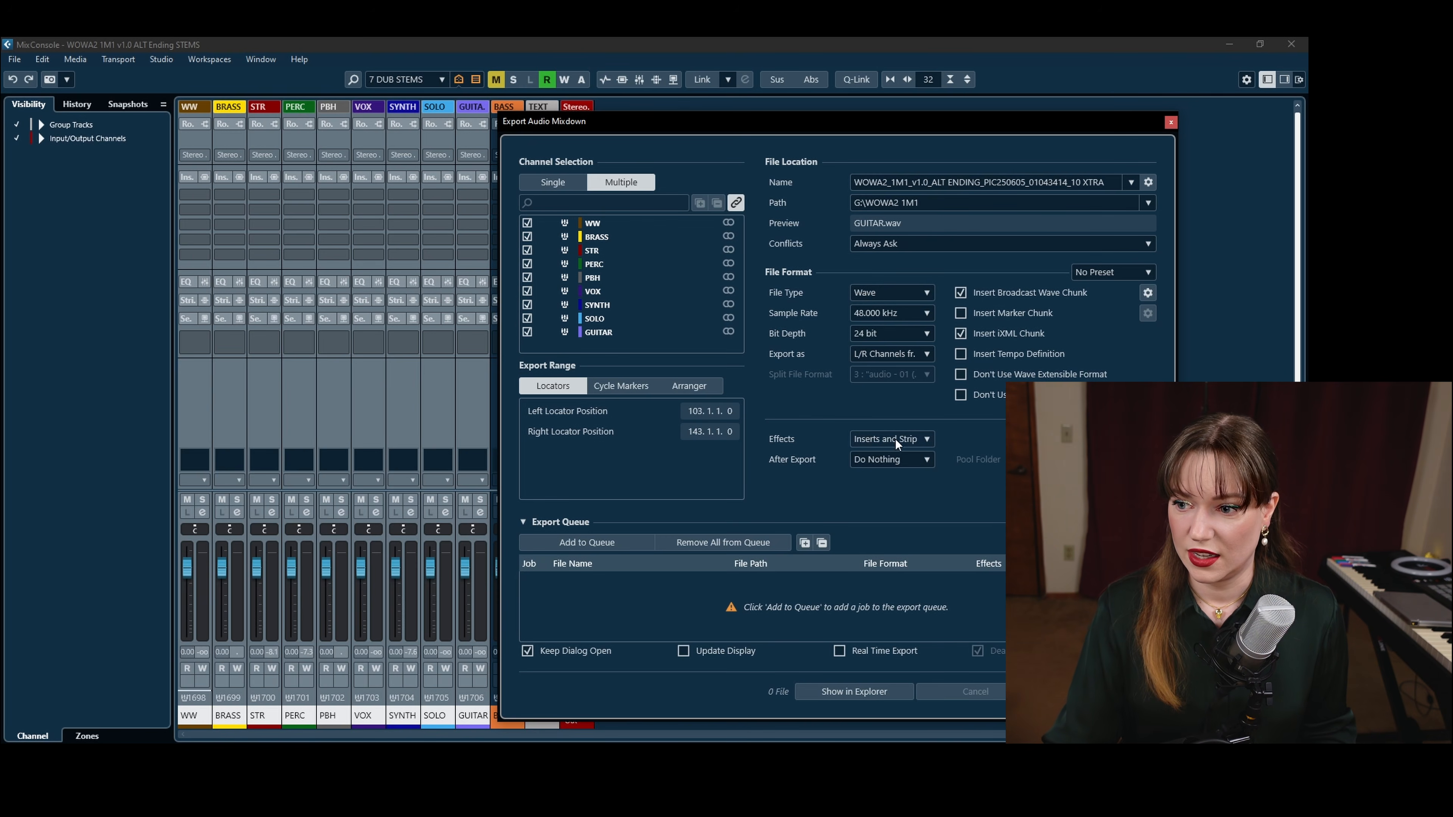
Queue the stem batch with effects set to + Master/Groups/Sends (CSPM), and return to the project window
left_click(907, 438)
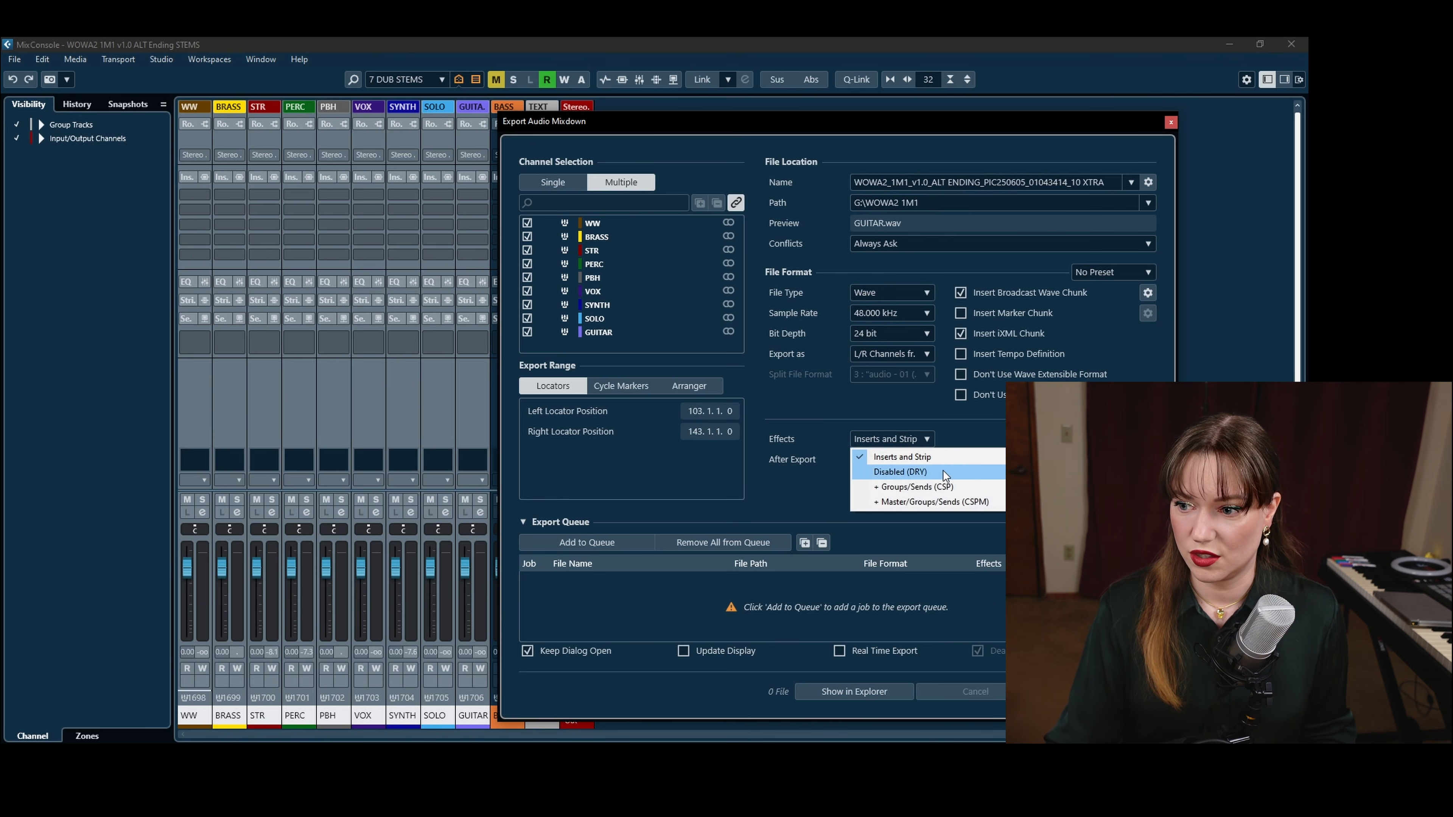
left_click(943, 502)
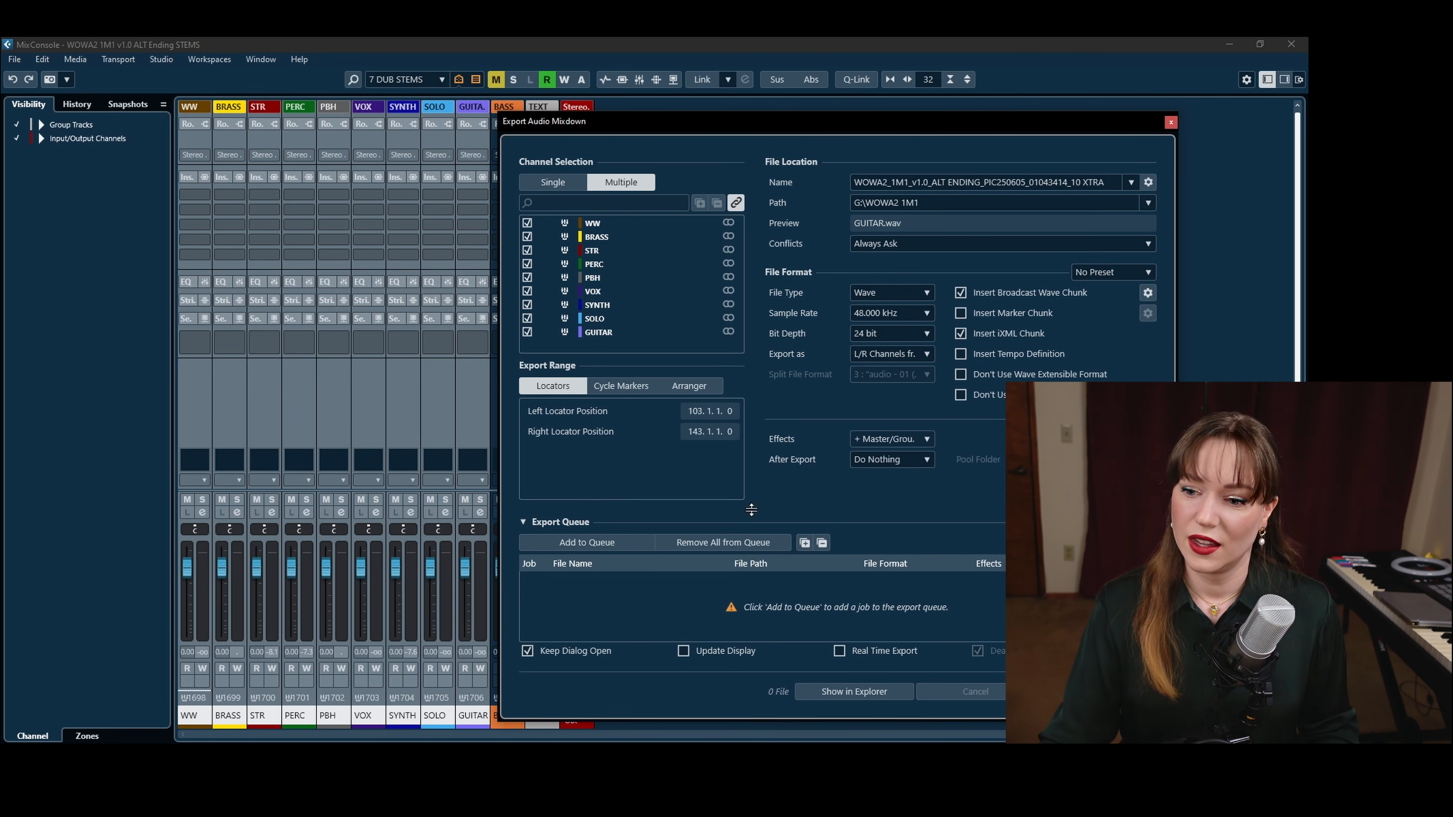
left_click(603, 547)
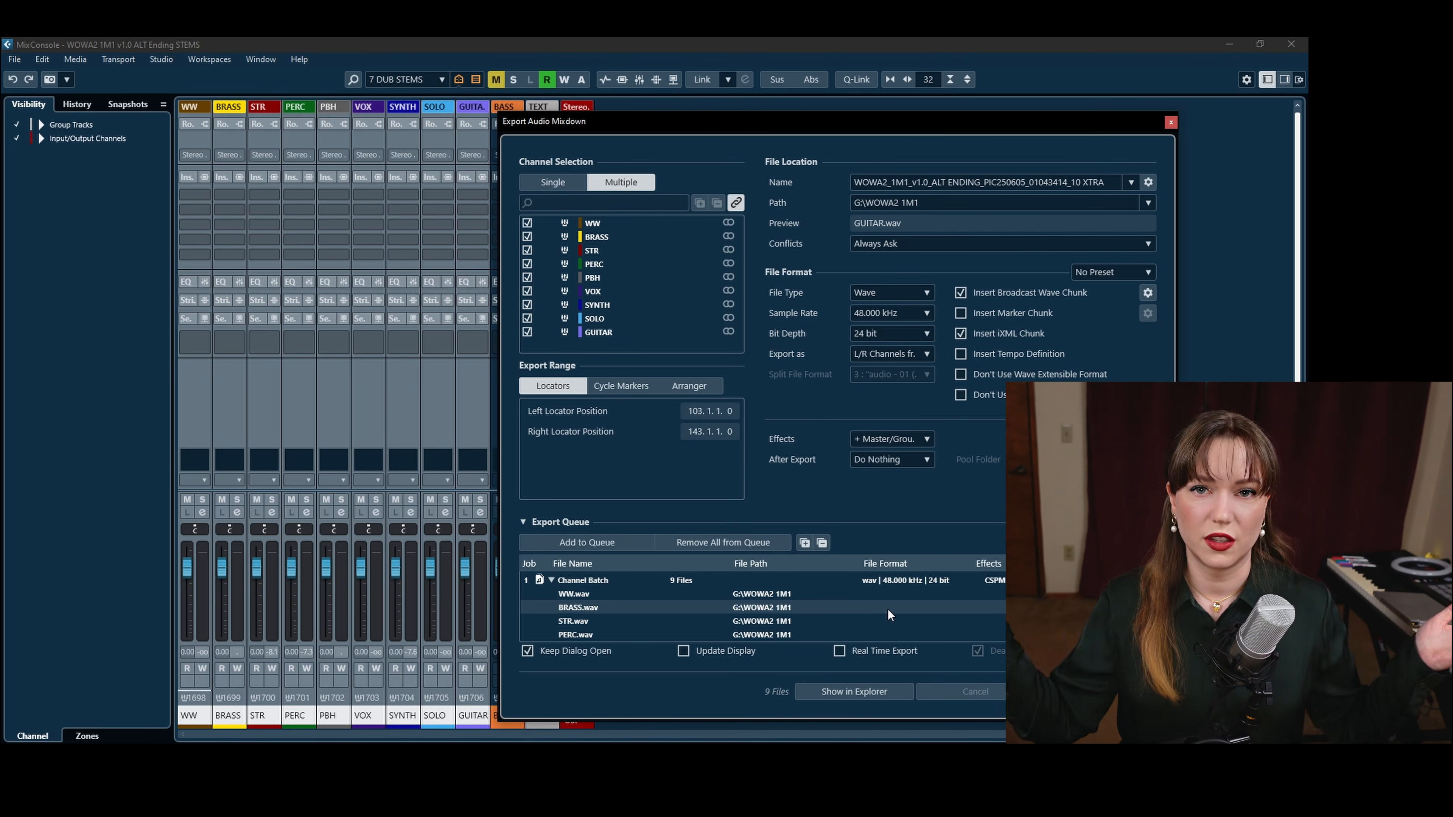
left_click(1170, 121)
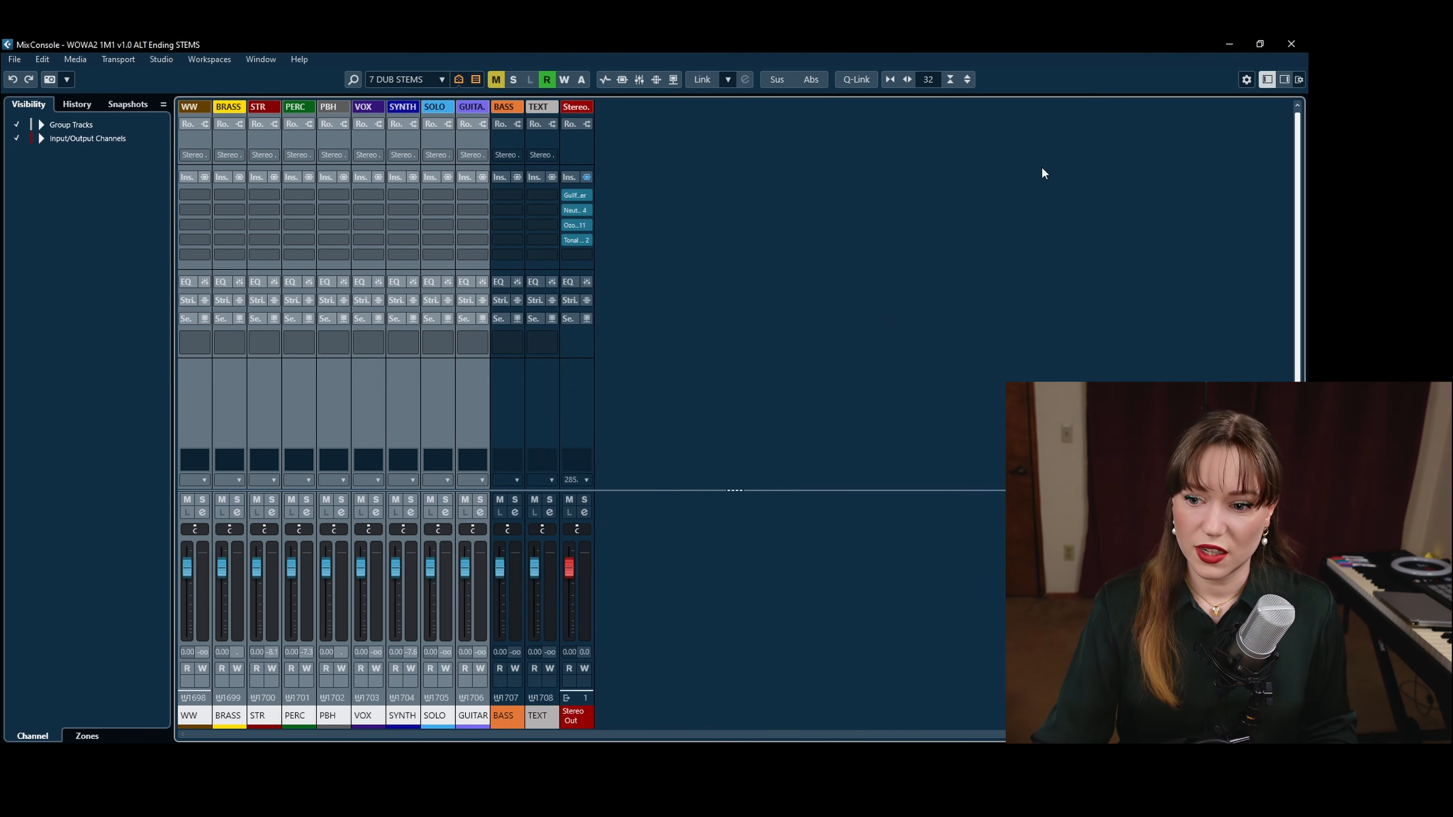
key("F3")
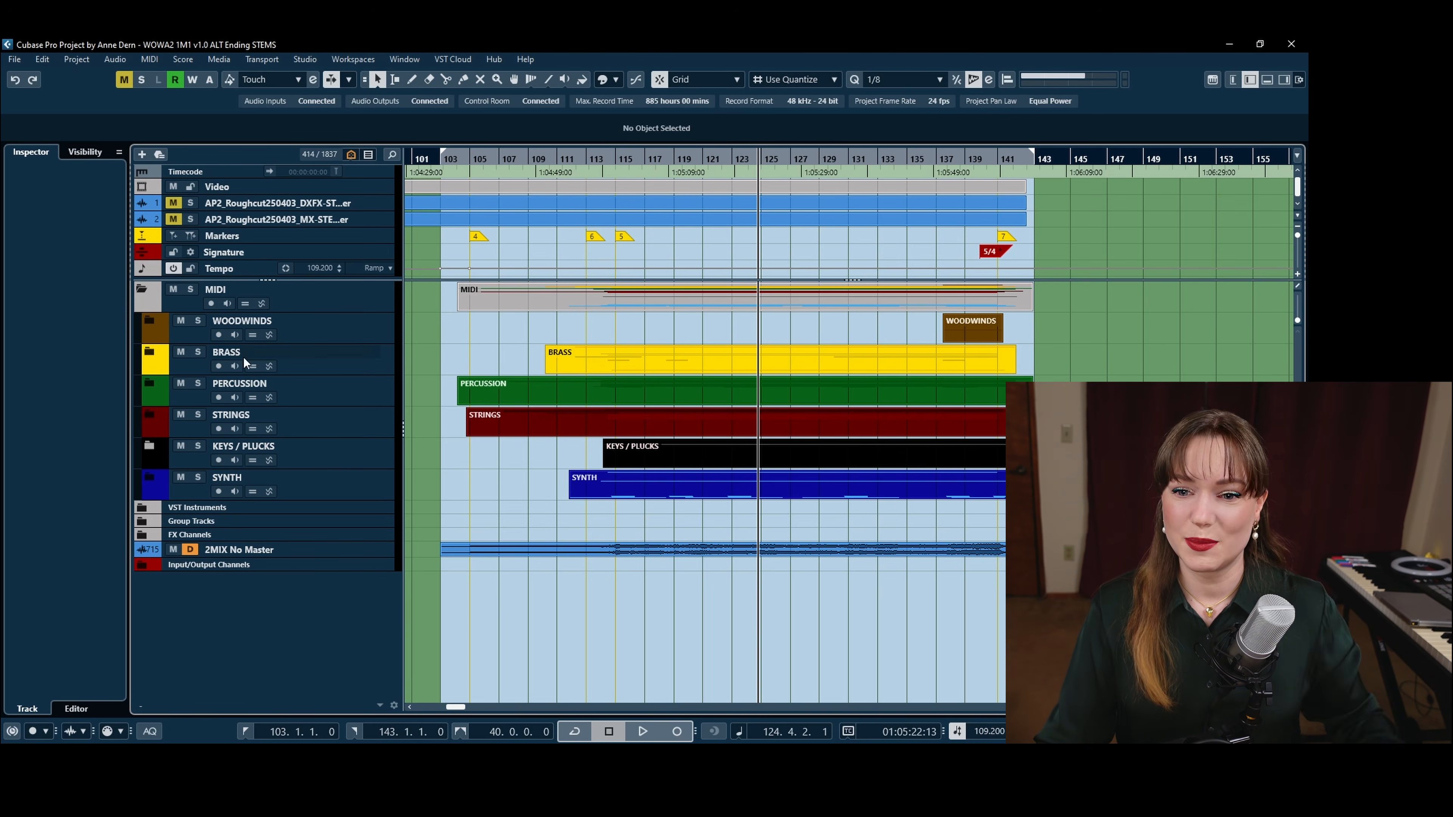
Expand the BRASS folder and solo only its horn tracks, from JXL Horns 4 Longs through CB Horns Rips 2
left_click(198, 351)
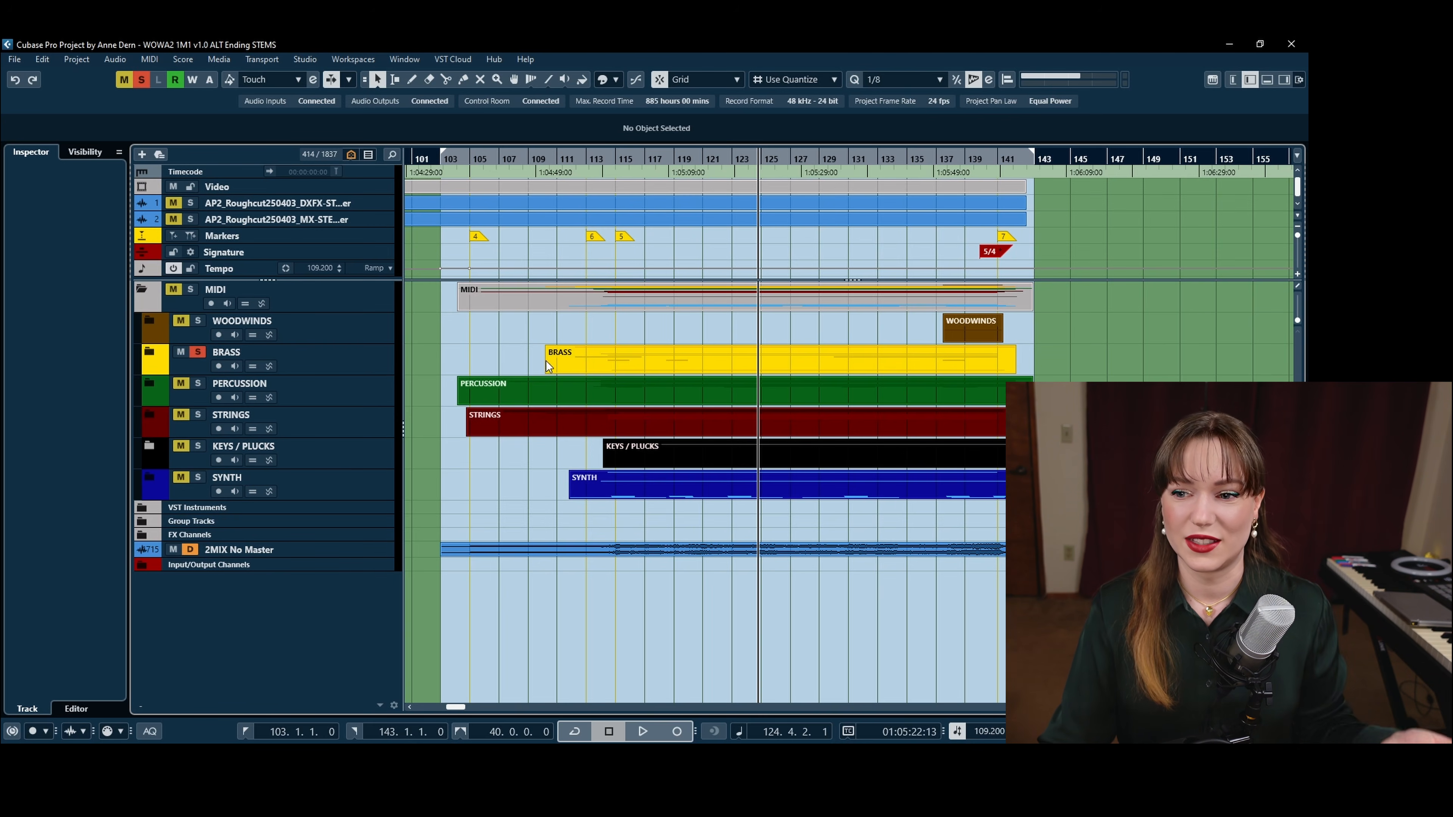
left_click(162, 354)
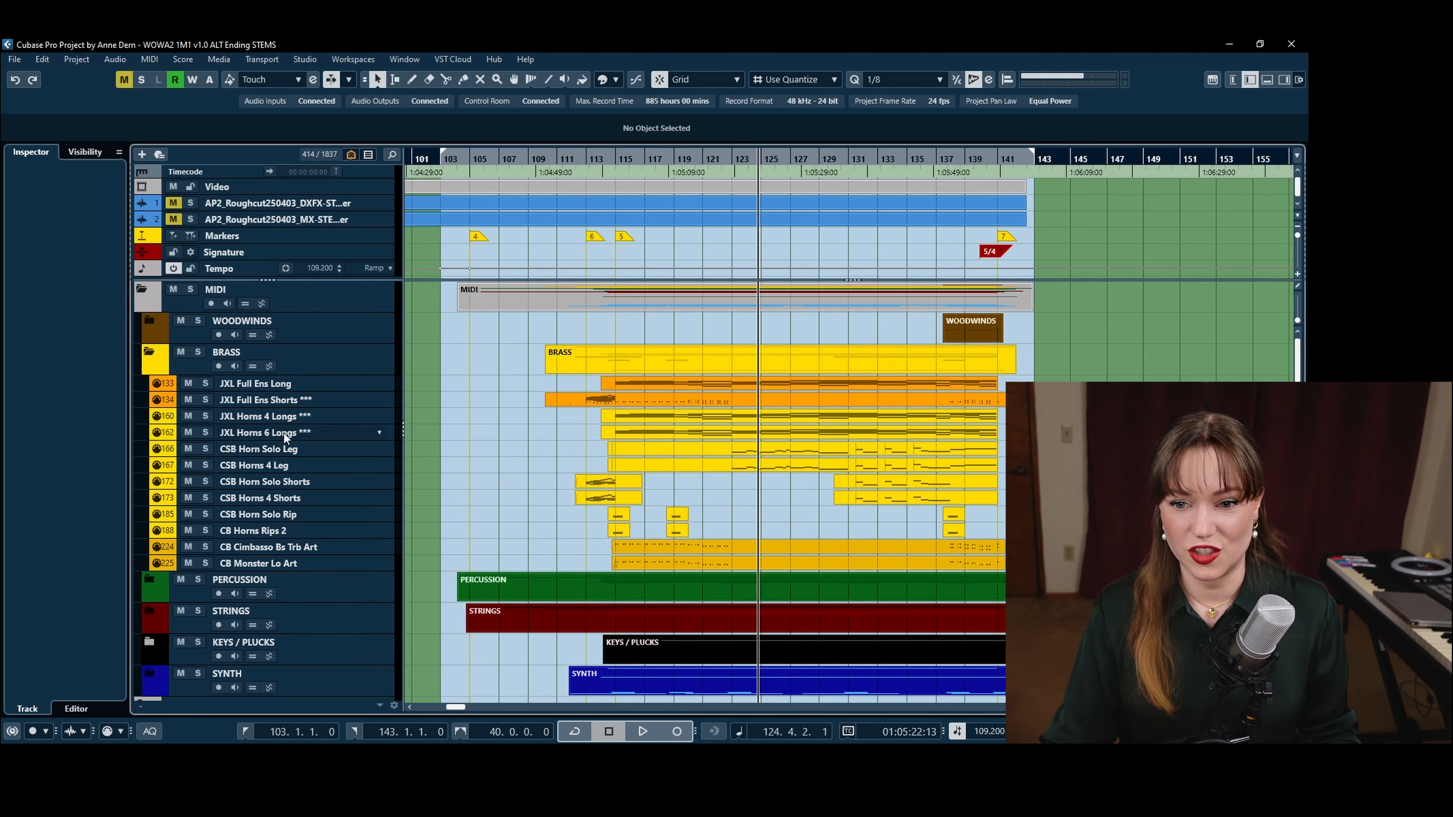
left_click(289, 414)
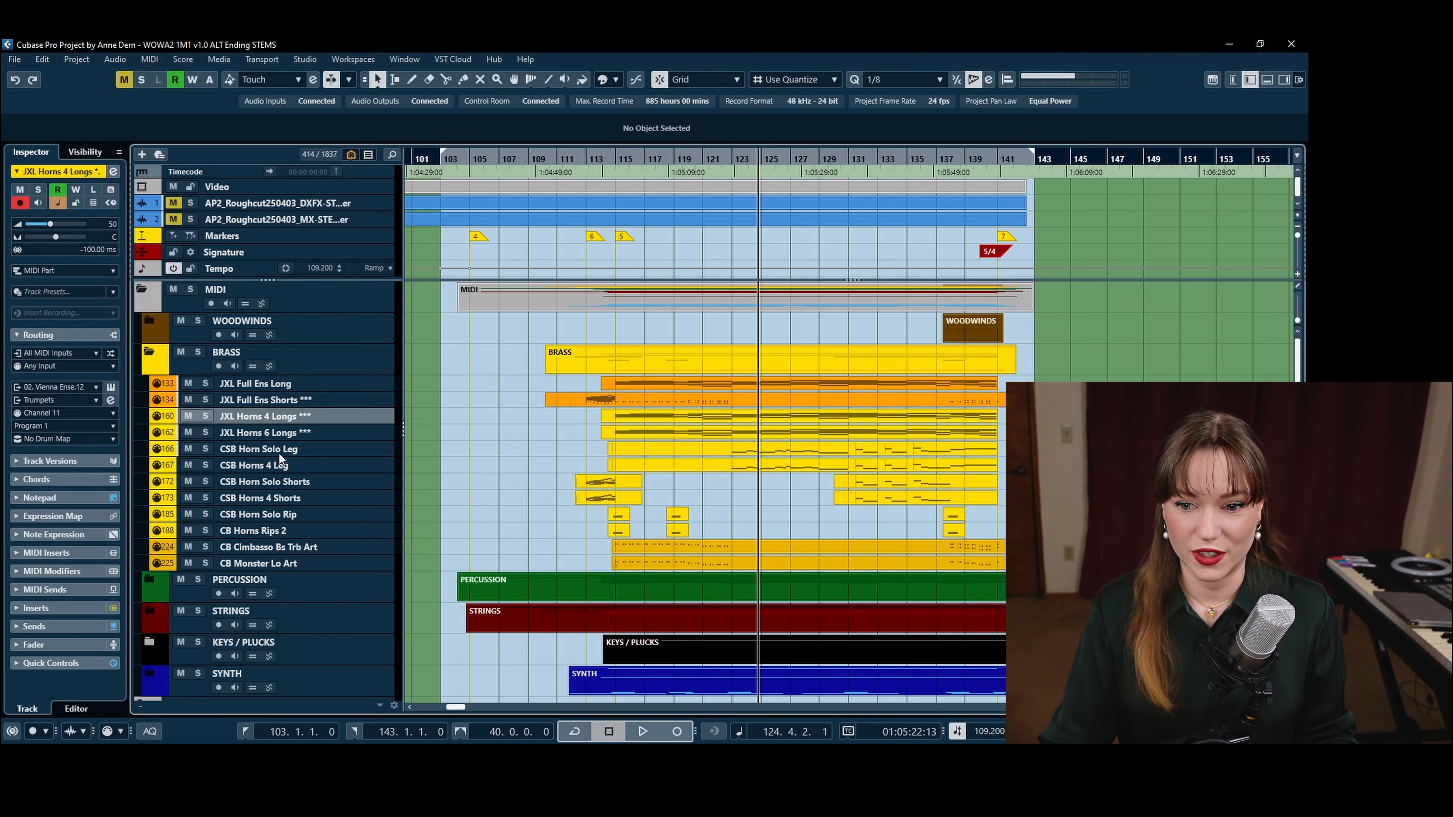
left_click(265, 533, "shift")
key("s")
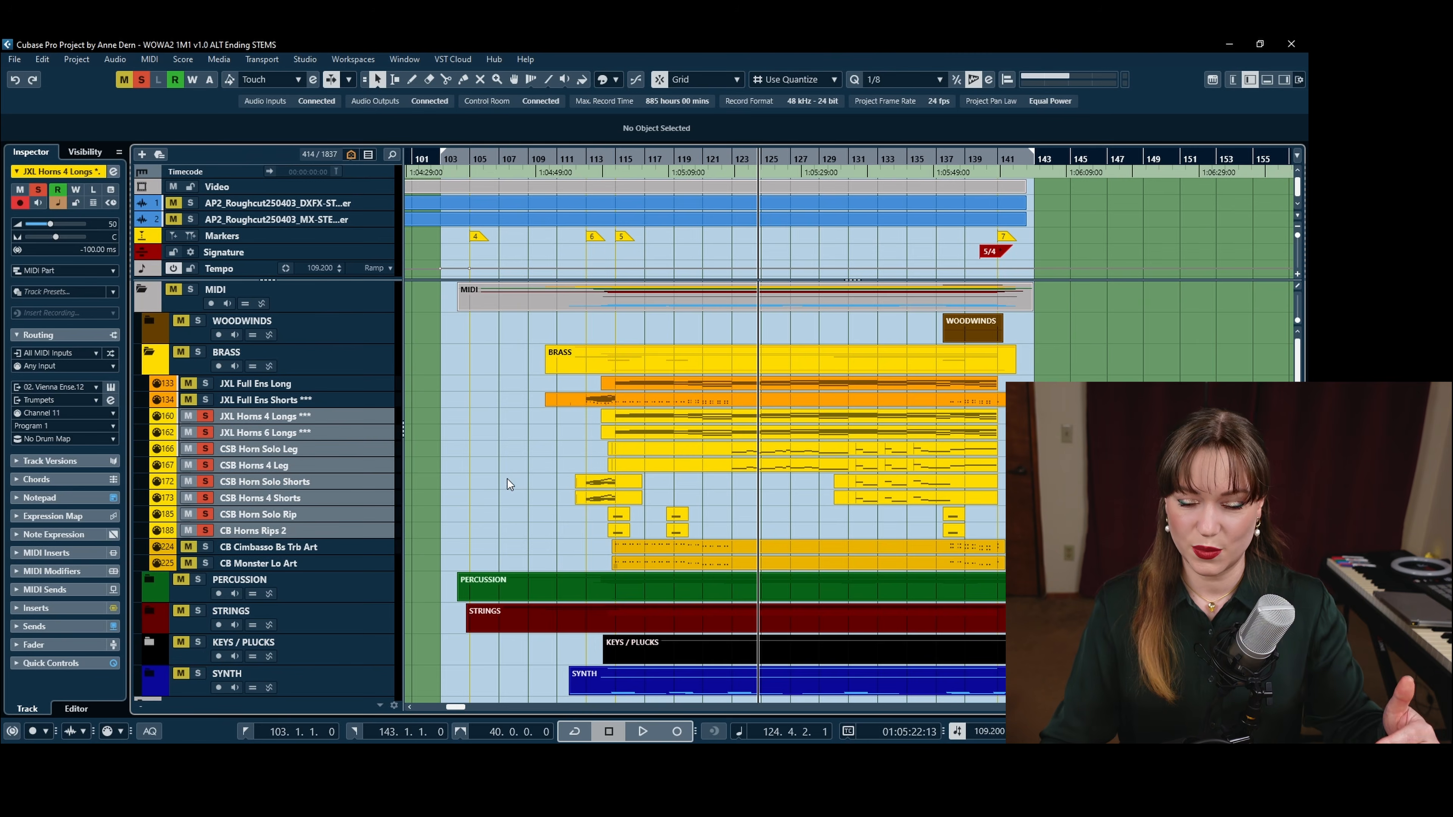
Deactivate the solo on the selected horn tracks and collapse the BRASS folder
scroll(514, 468, "down", 3)
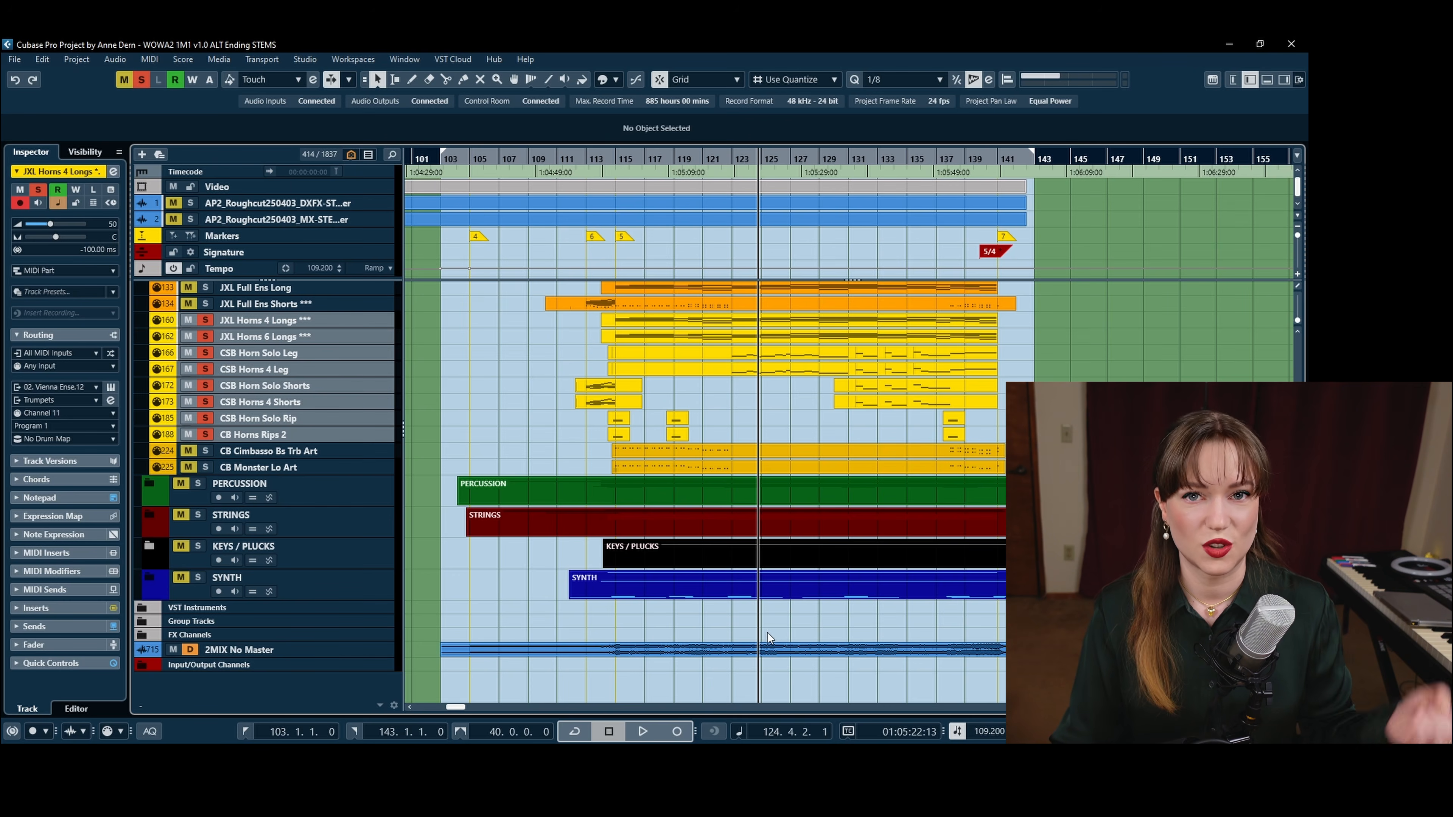
scroll(612, 609, "up", 3)
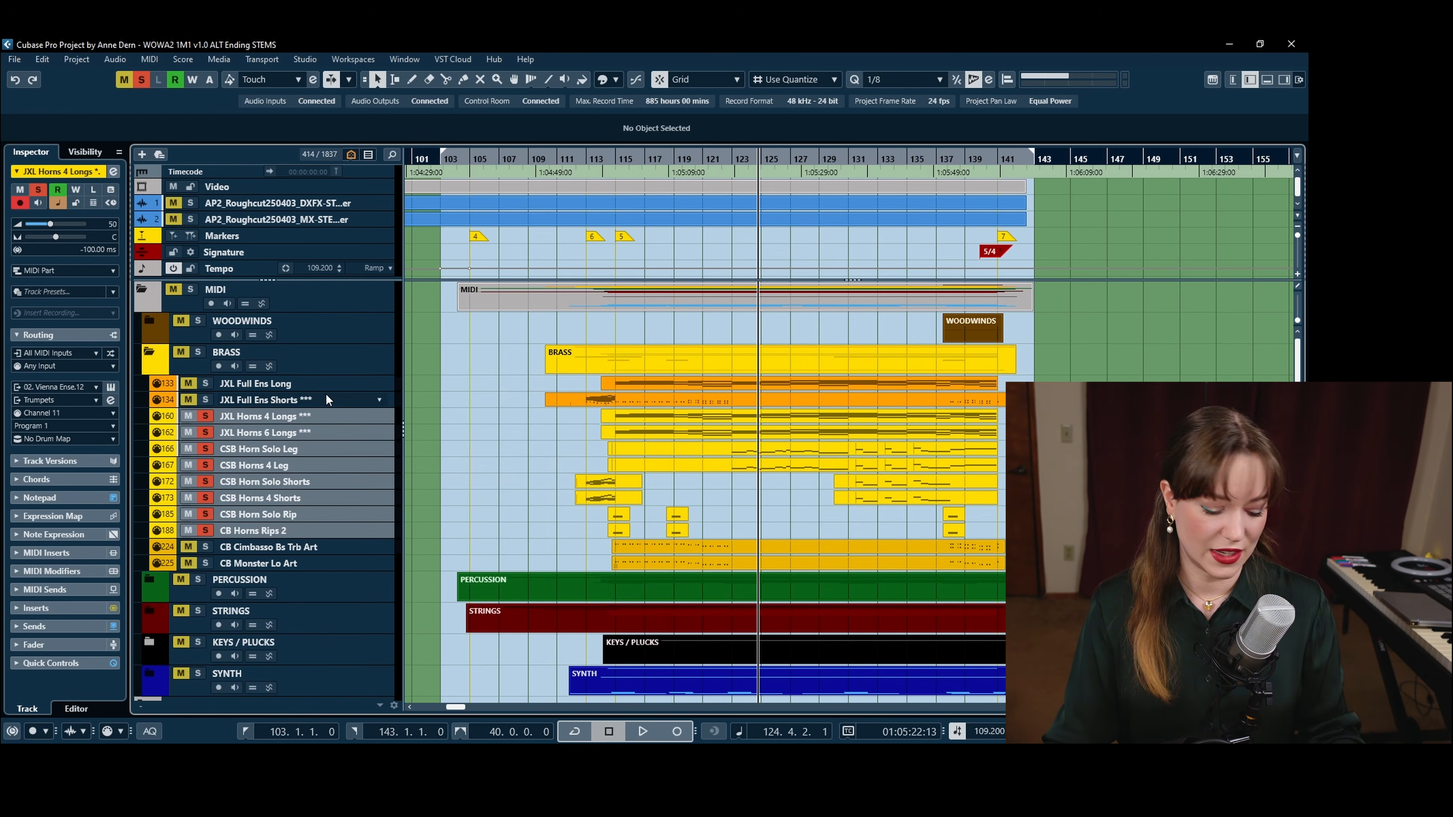
key("s")
left_click(150, 353)
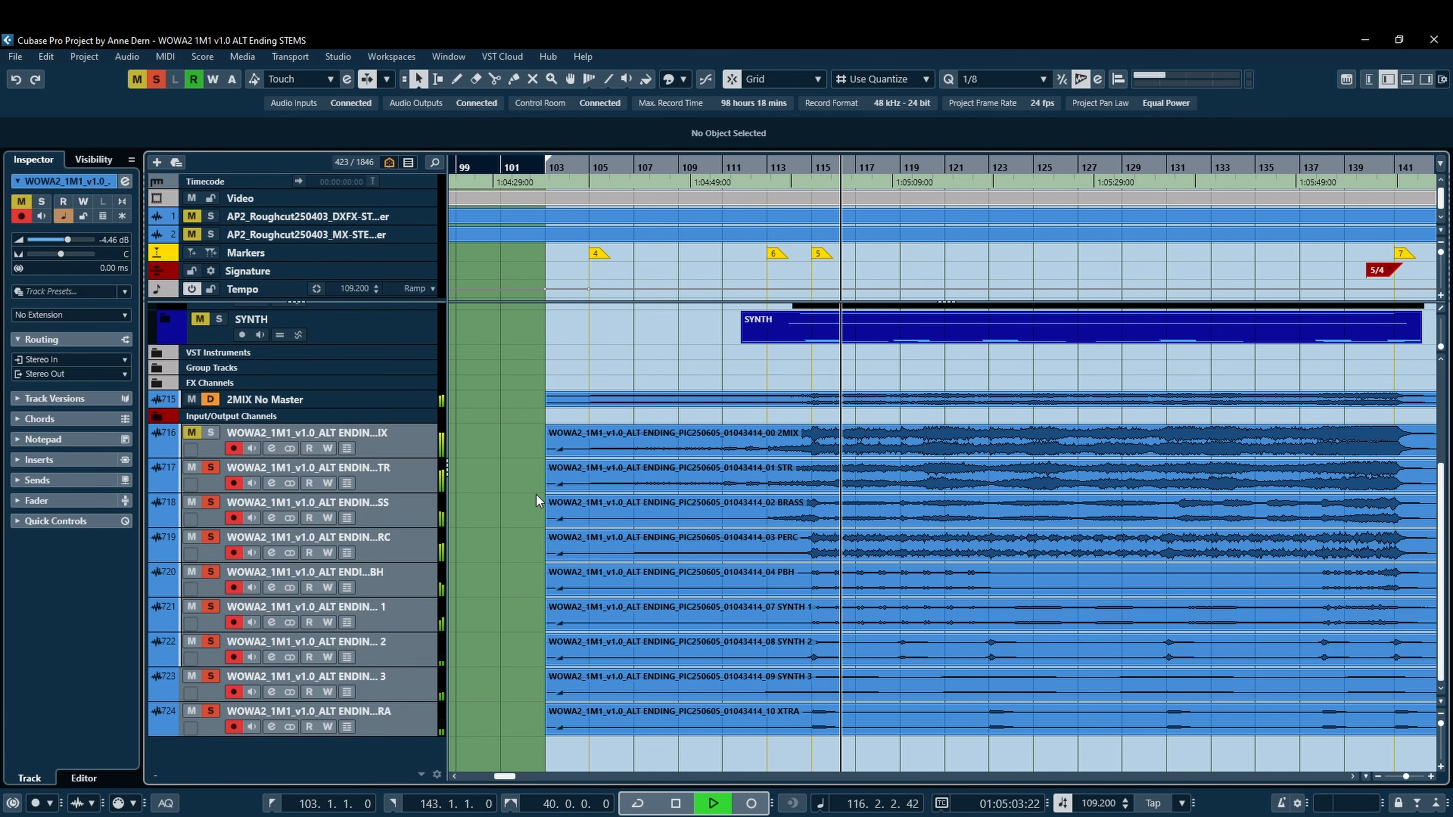
Compare the 00 2MIX with the summed exported stems during playback by repeatedly switching the solo between the two-mix and the stem tracks
key("s")
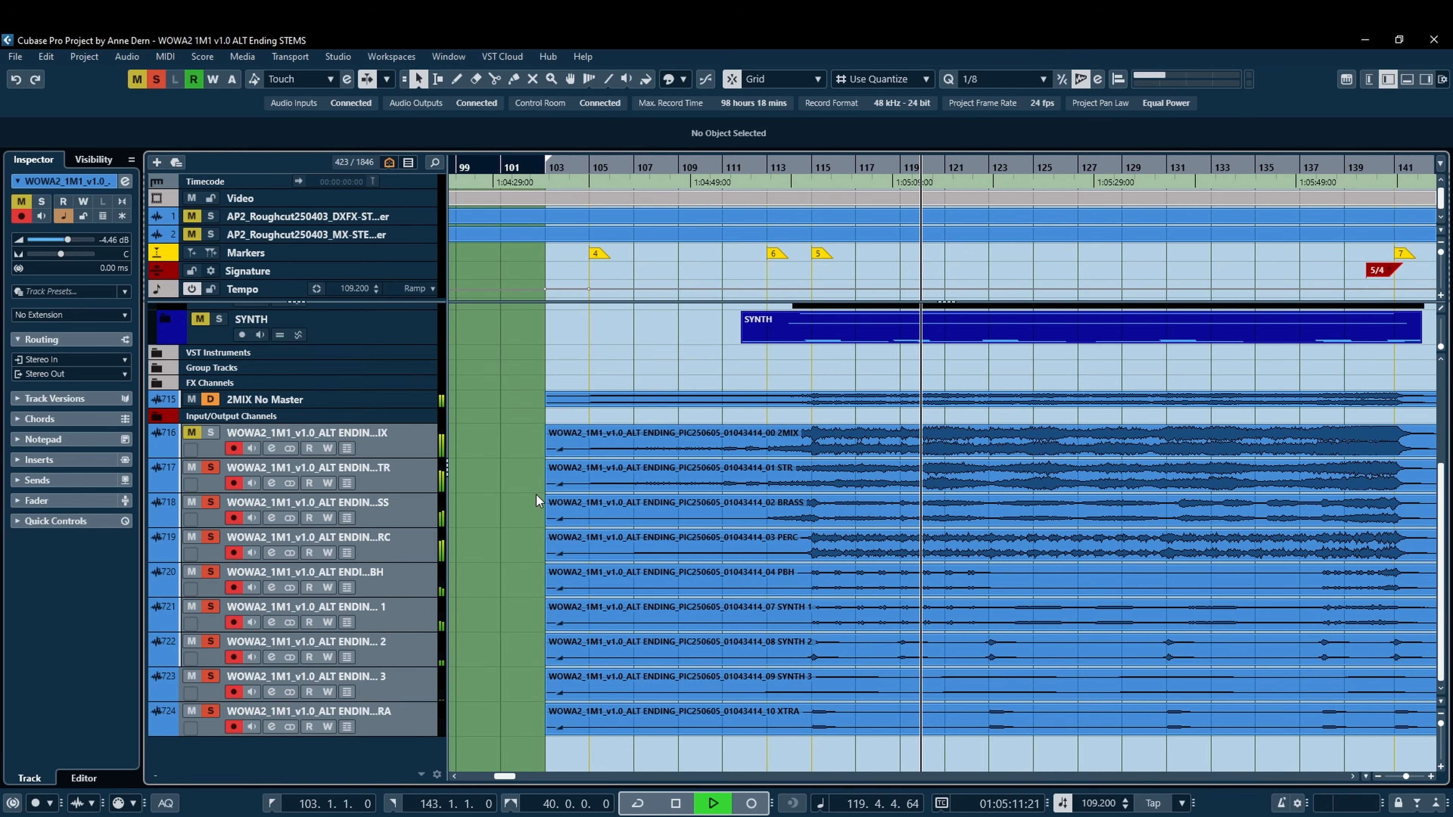
key("s")
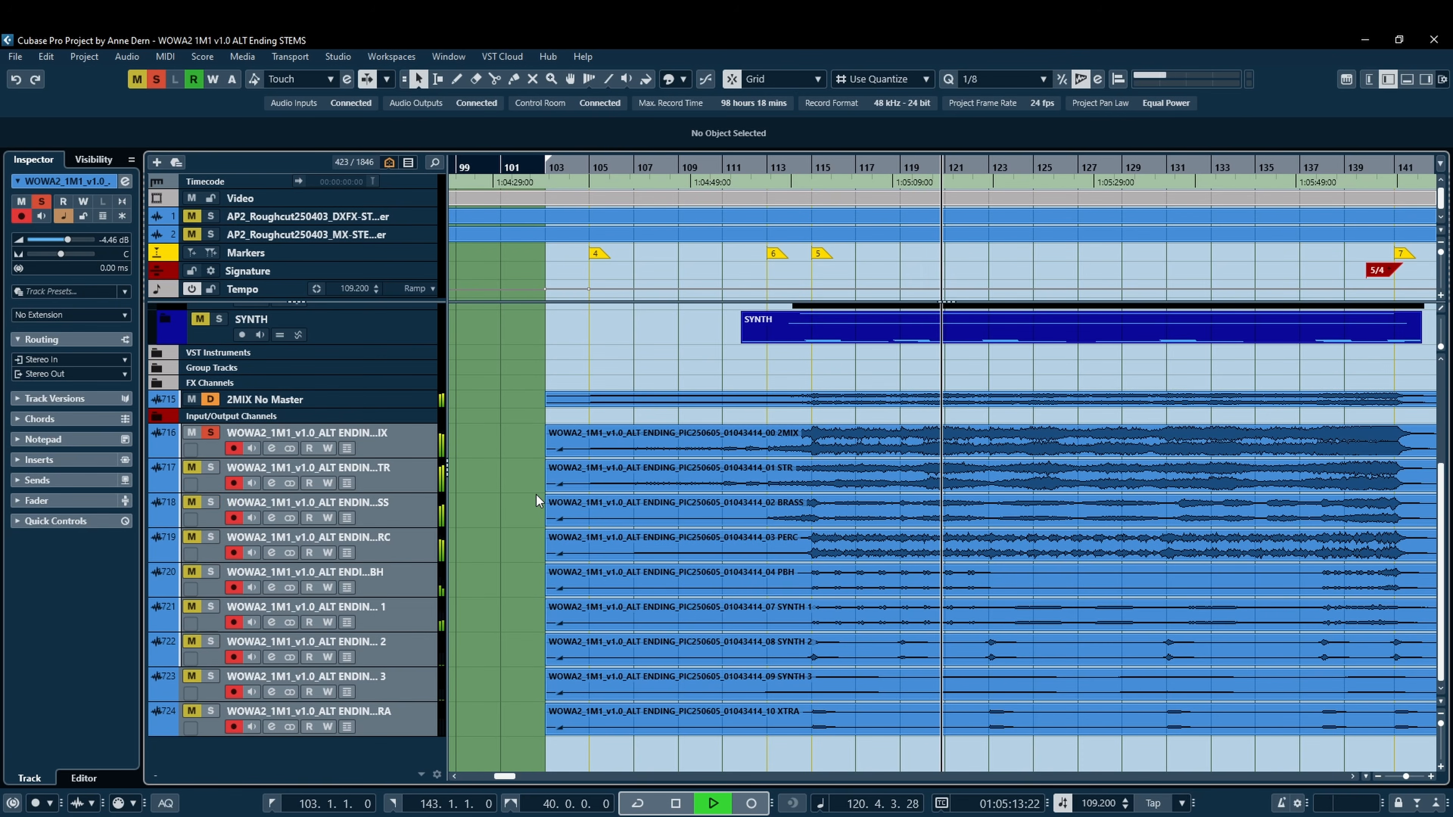
key("s")
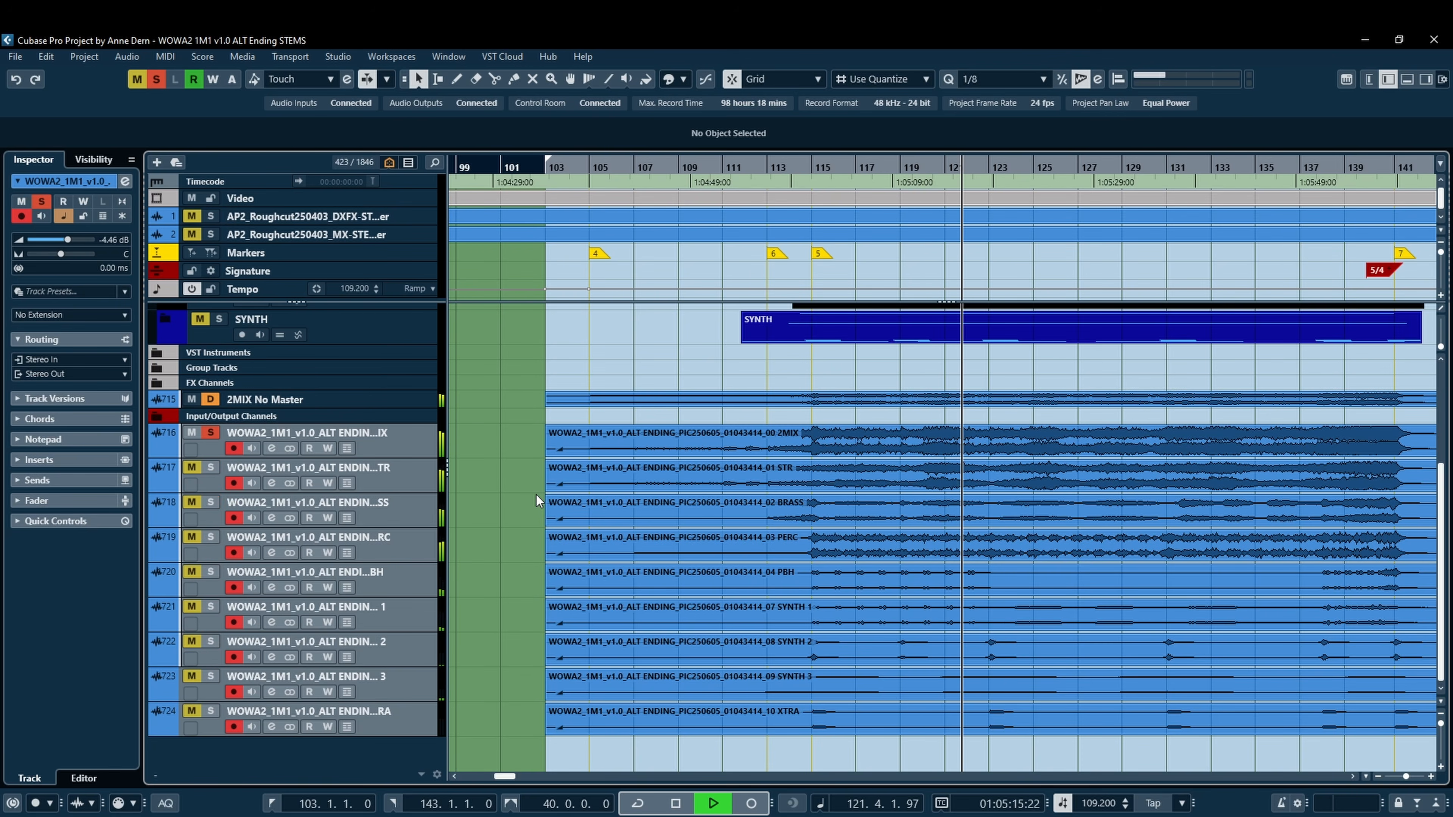
key("s")
key("s")
key("s")
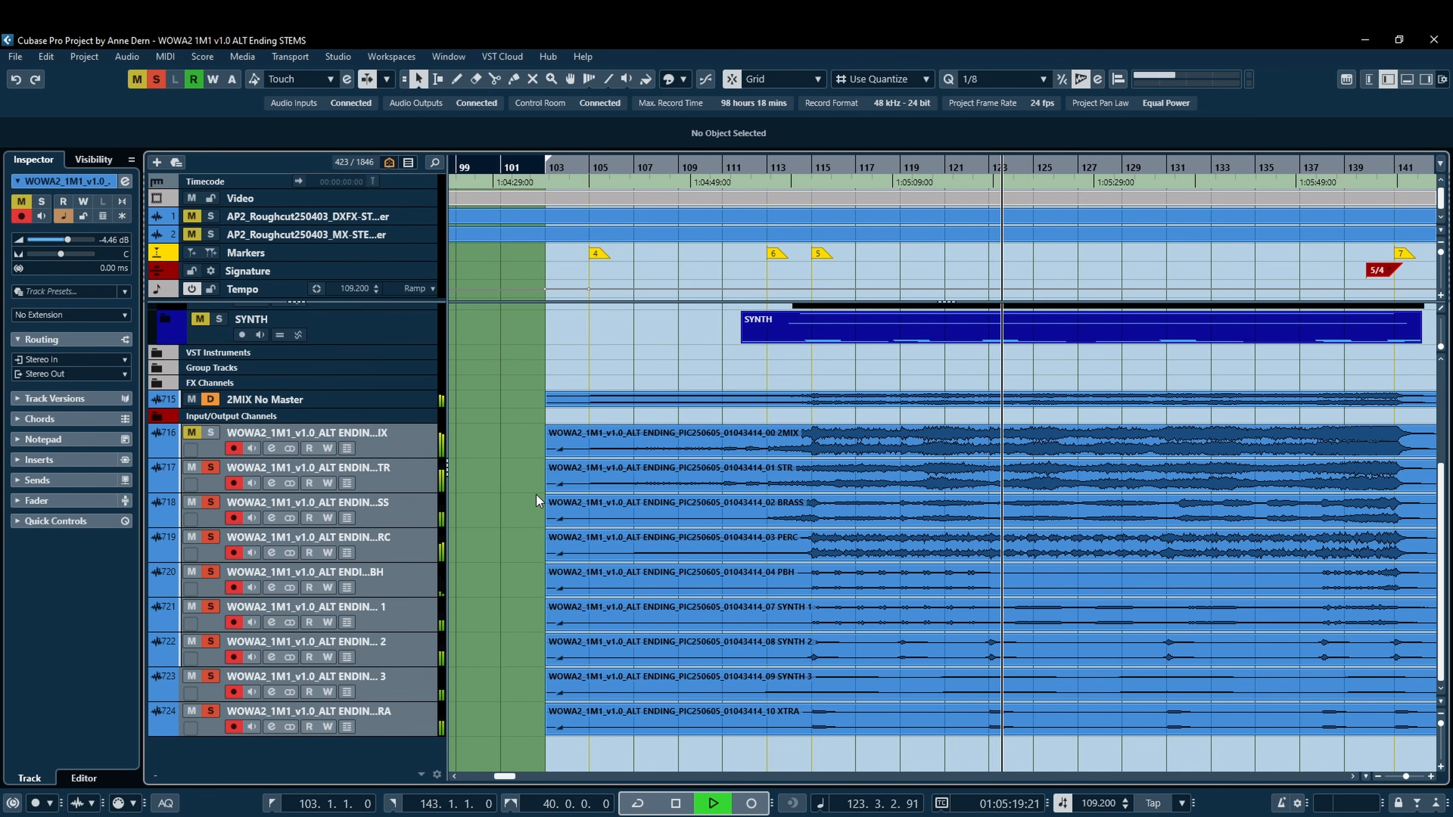
key("s")
key("s")
key("s")
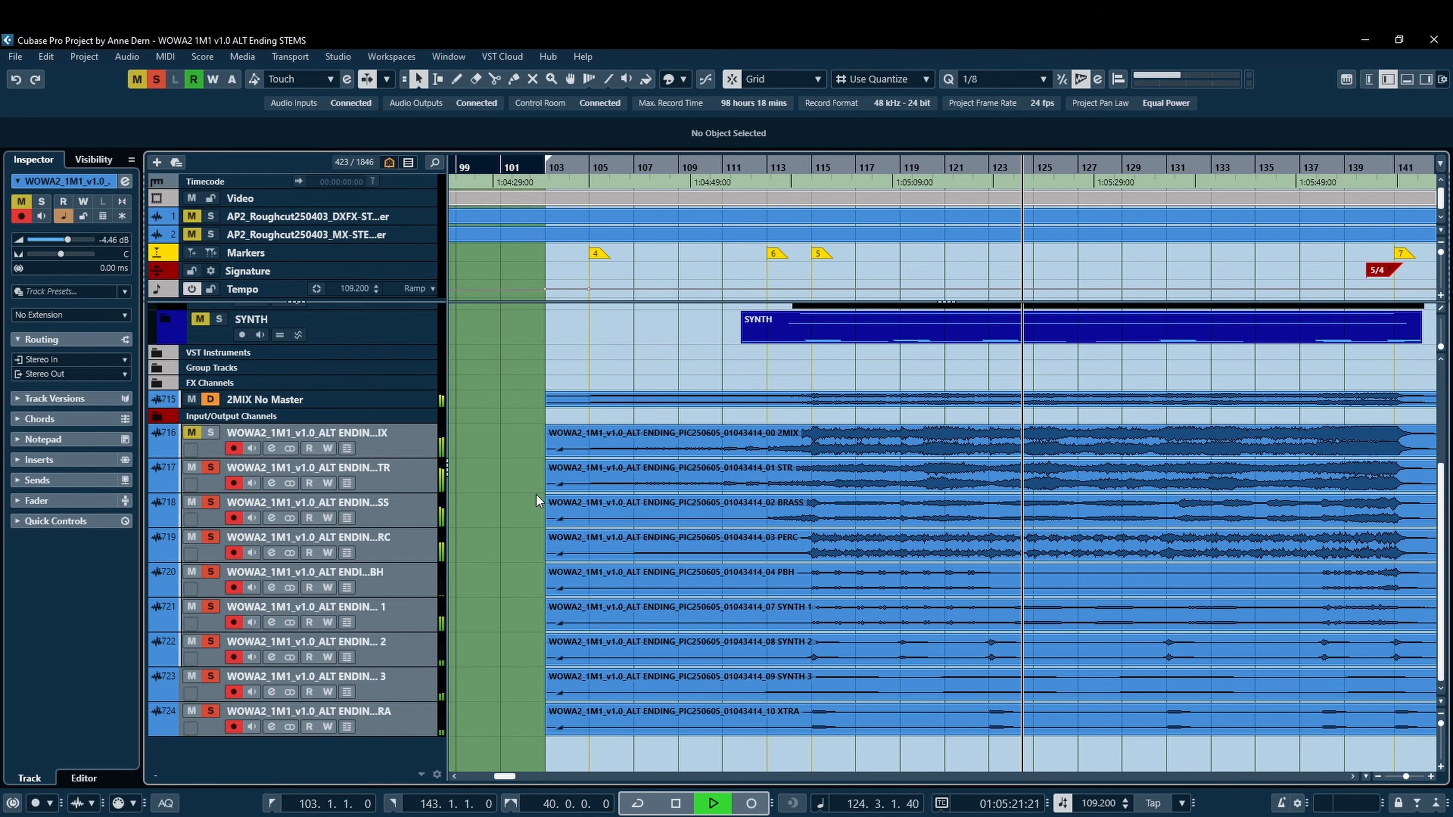
key("s")
key("s")
key("s")
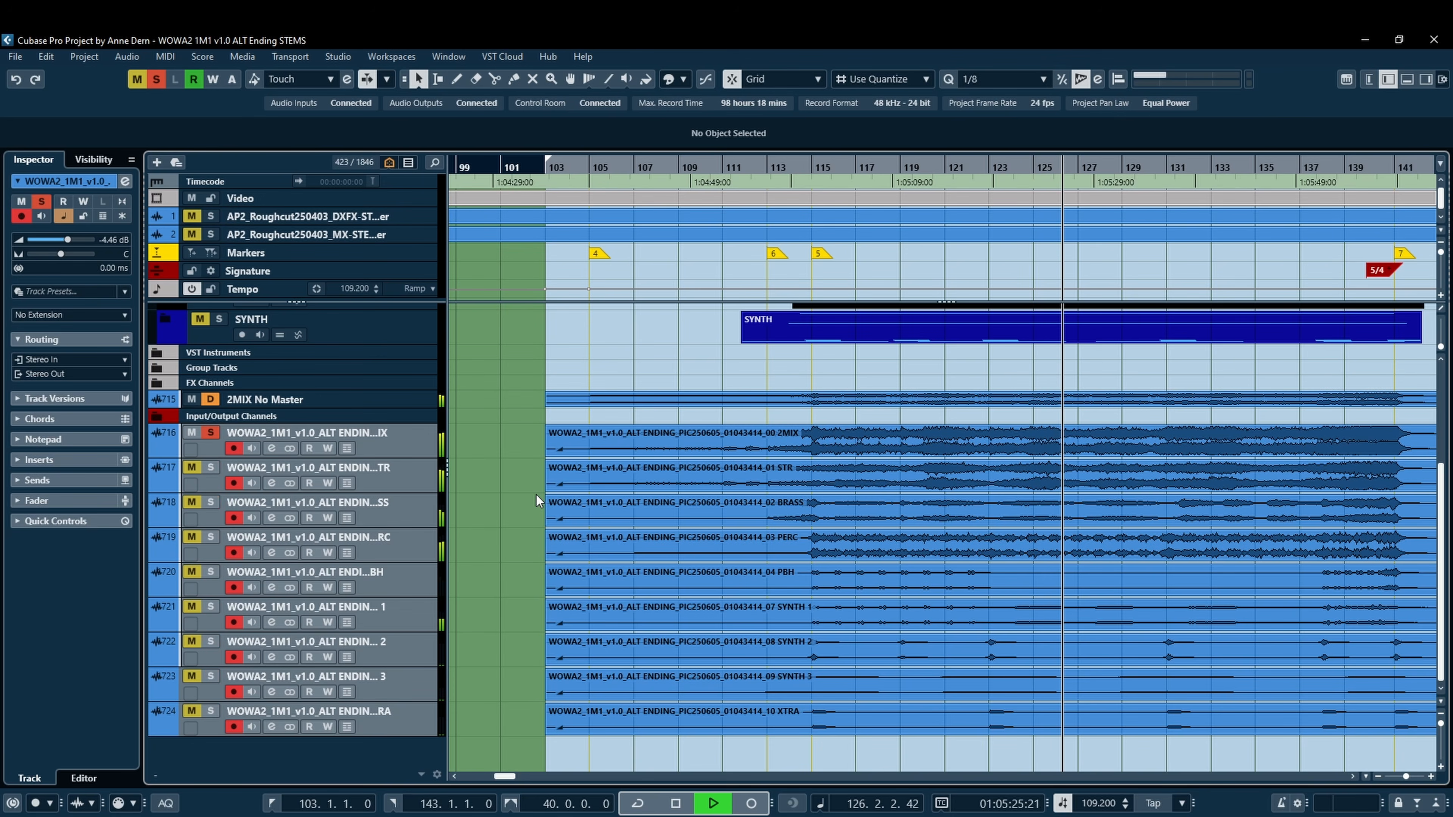
key("s")
key("s")
key("s")
key("s")
key("s")
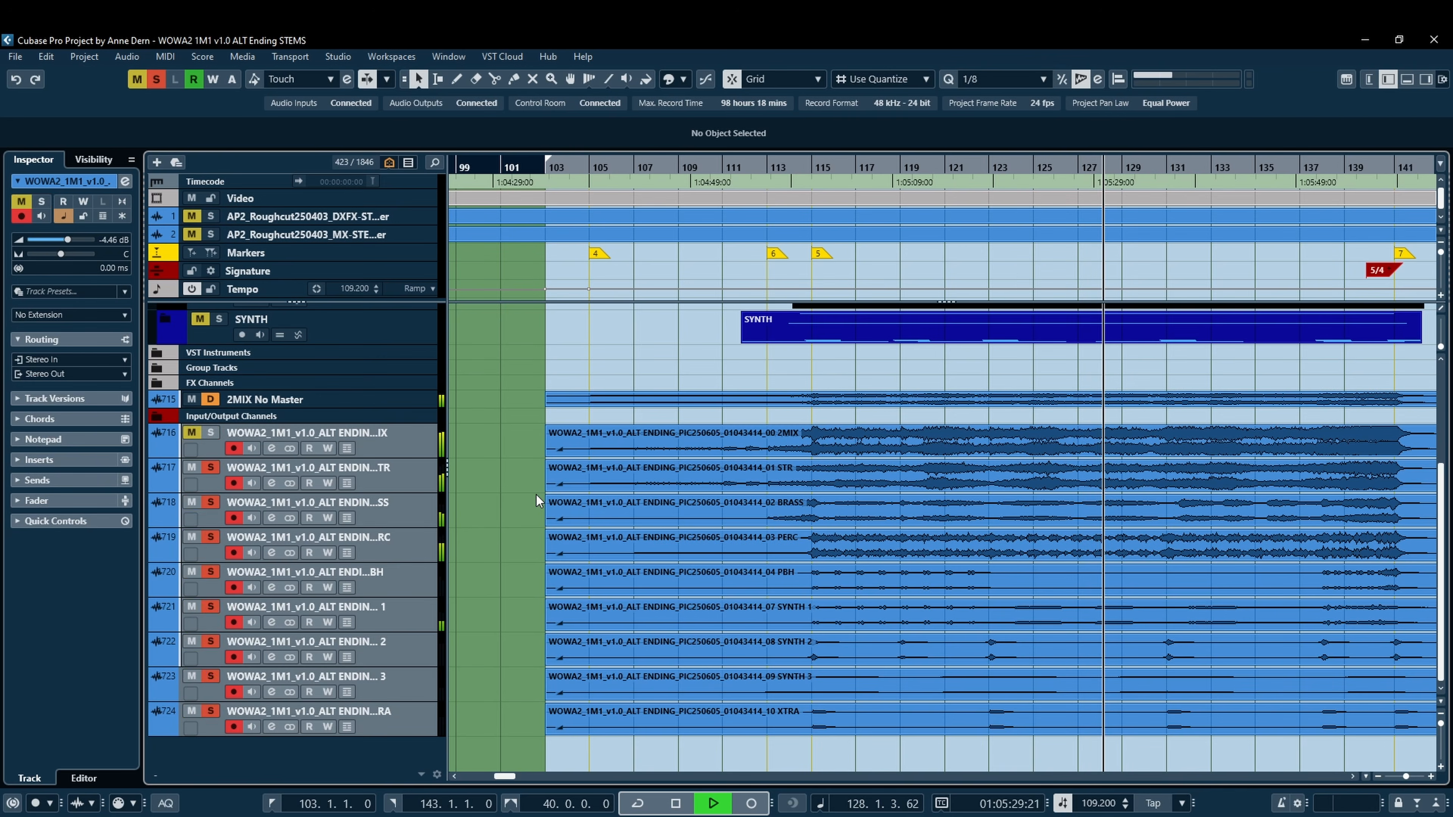
key("s")
key("s")
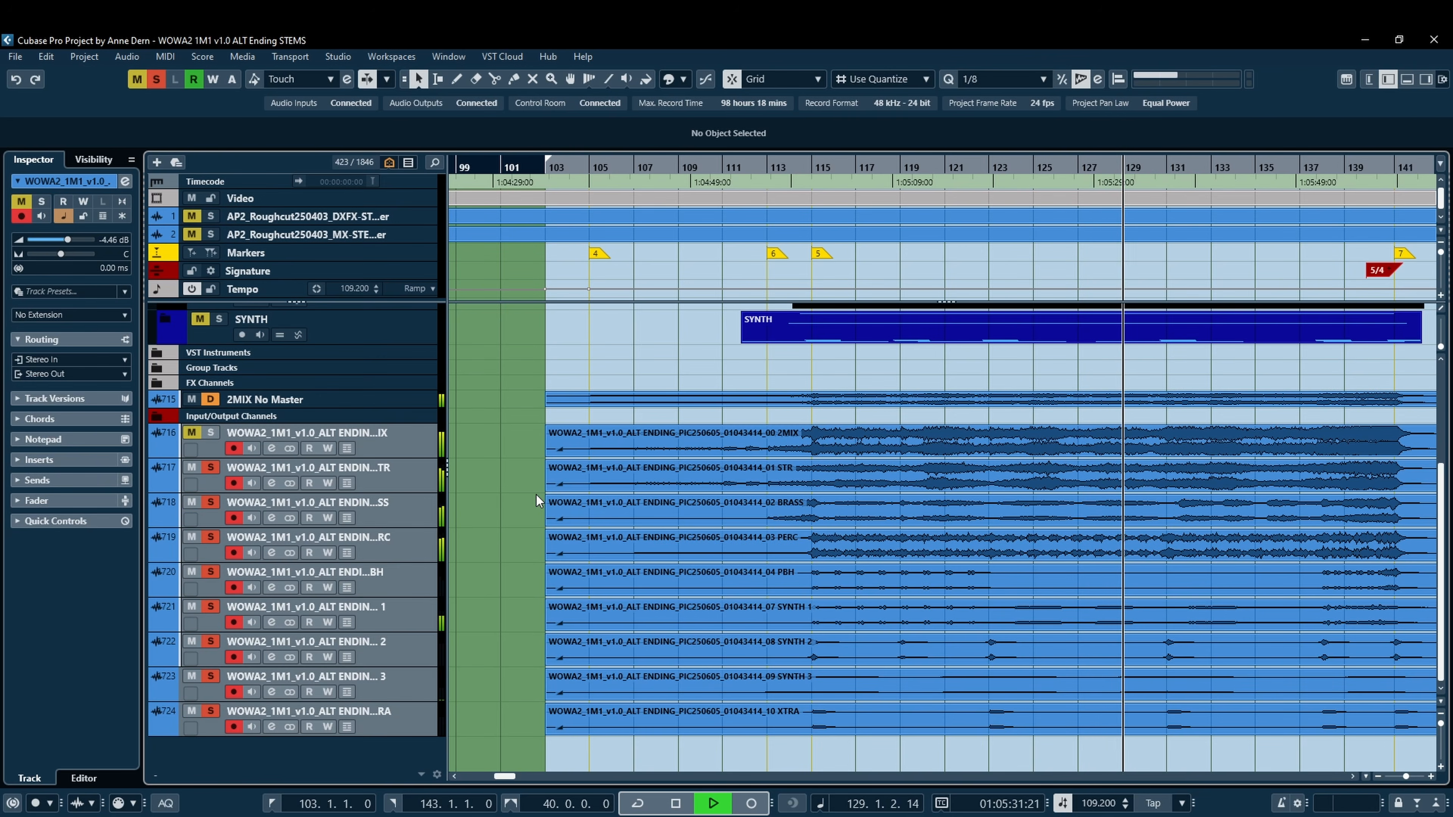
key("s")
scroll(736, 534, "right", 4)
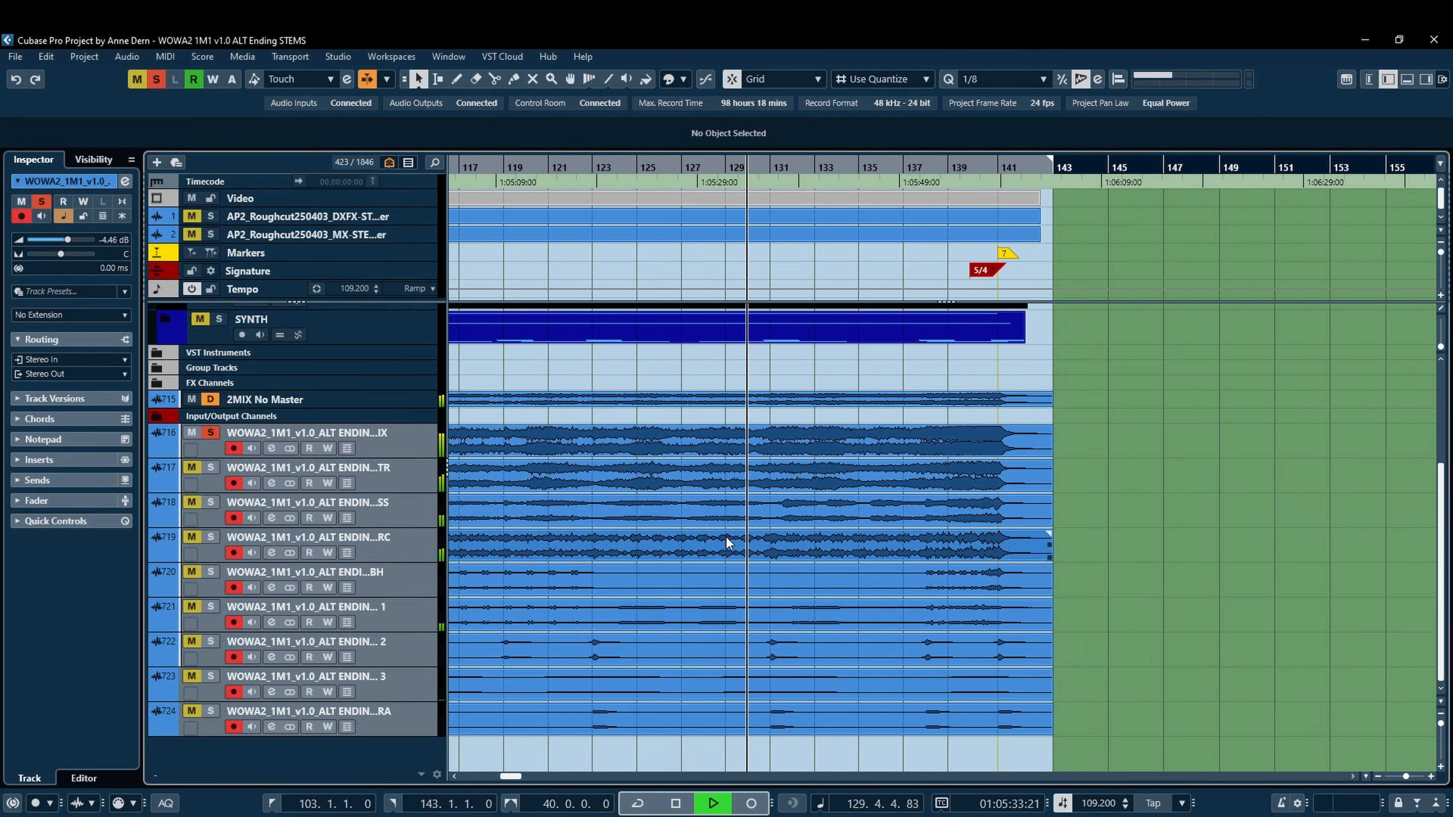
key("s")
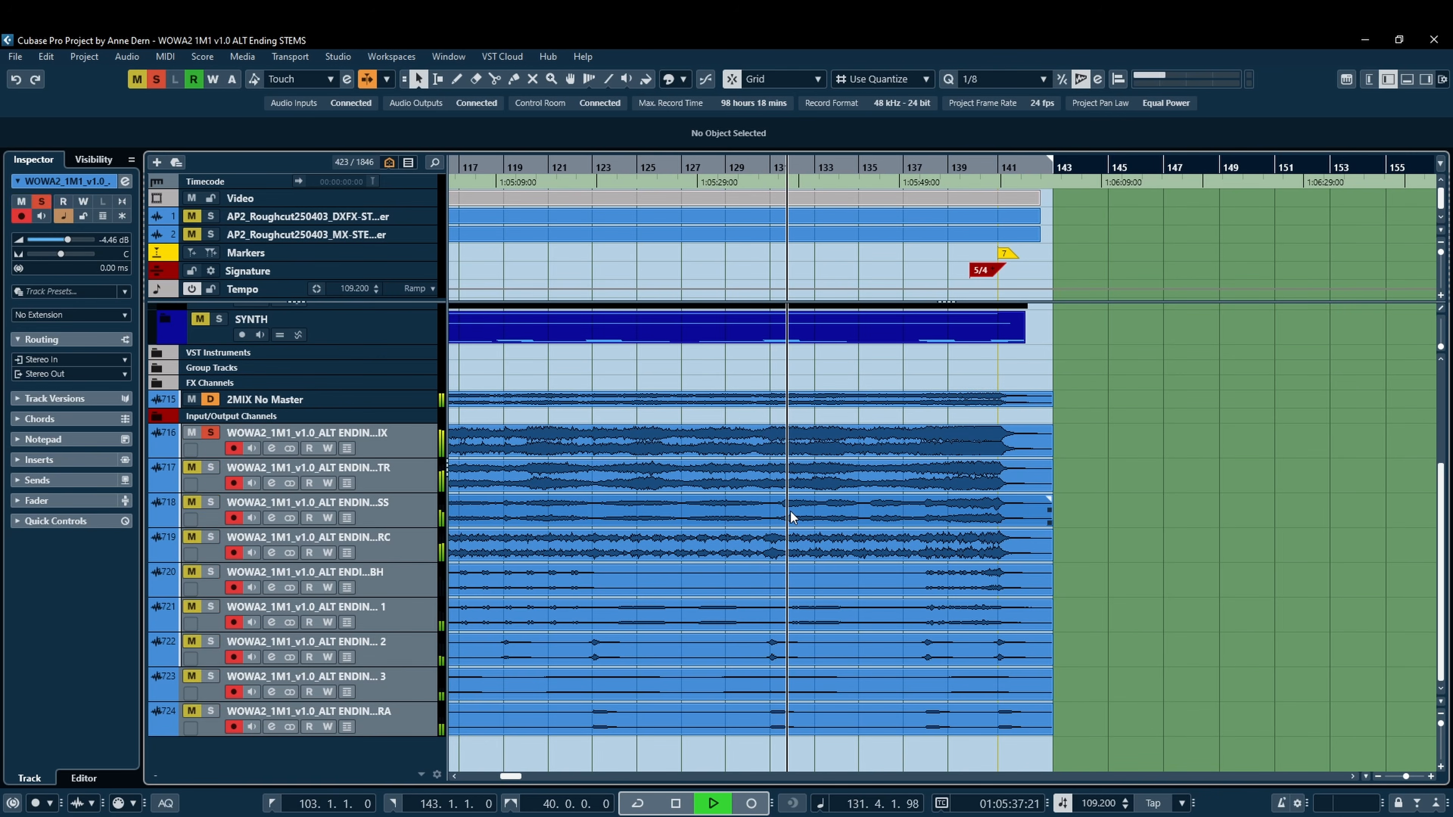
key("s")
key("s")
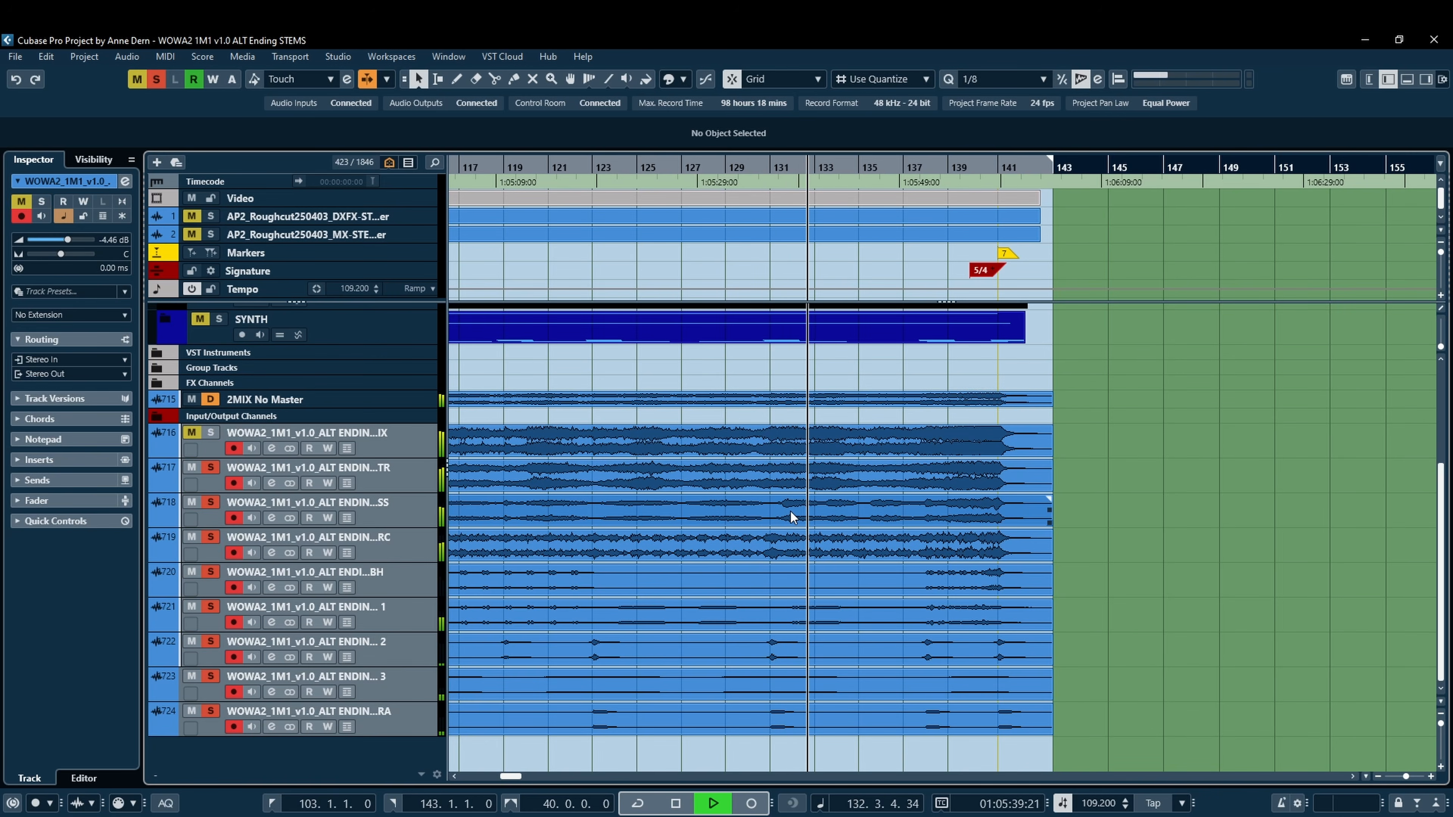
key("s")
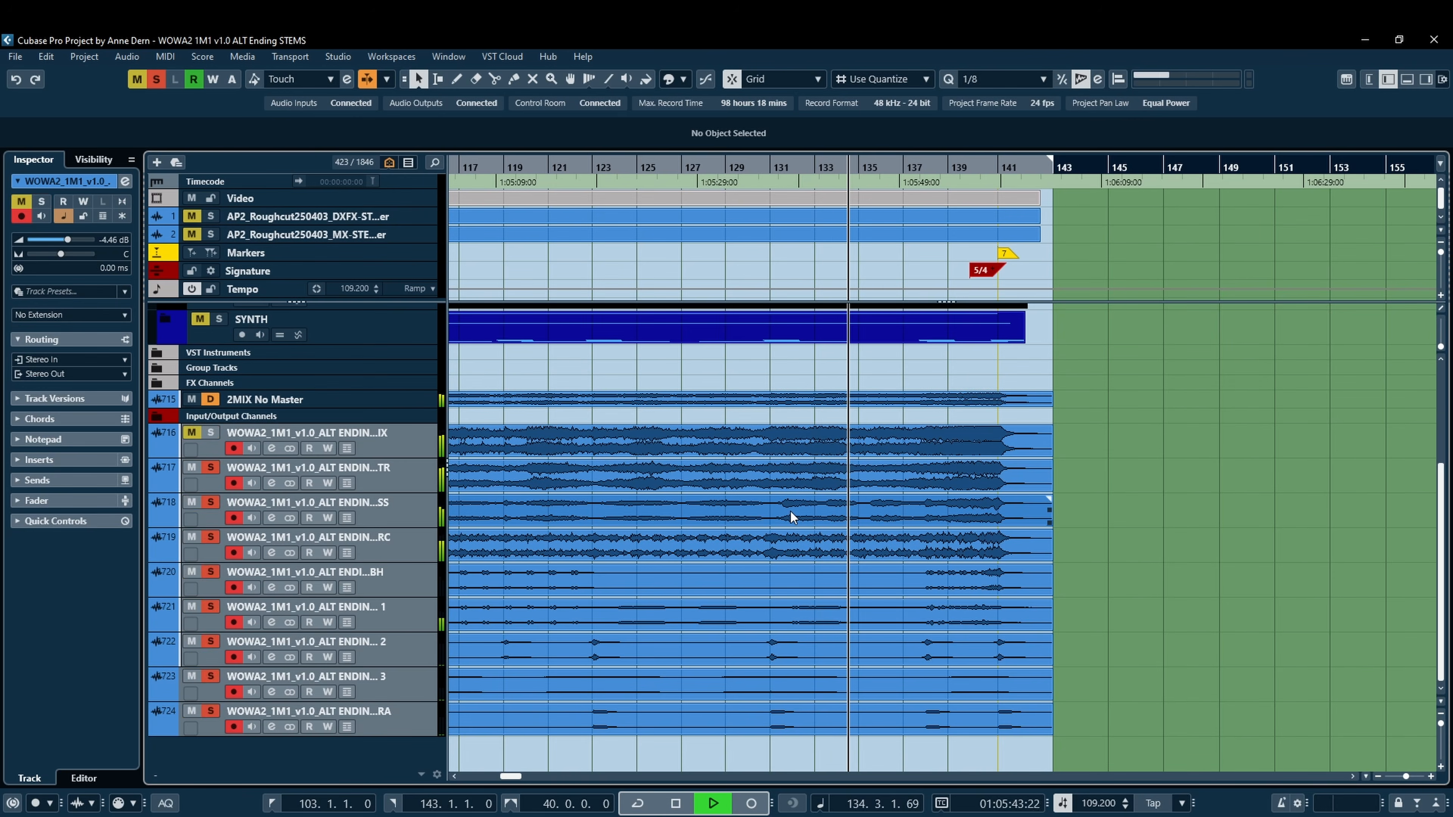
key("s")
key("s")
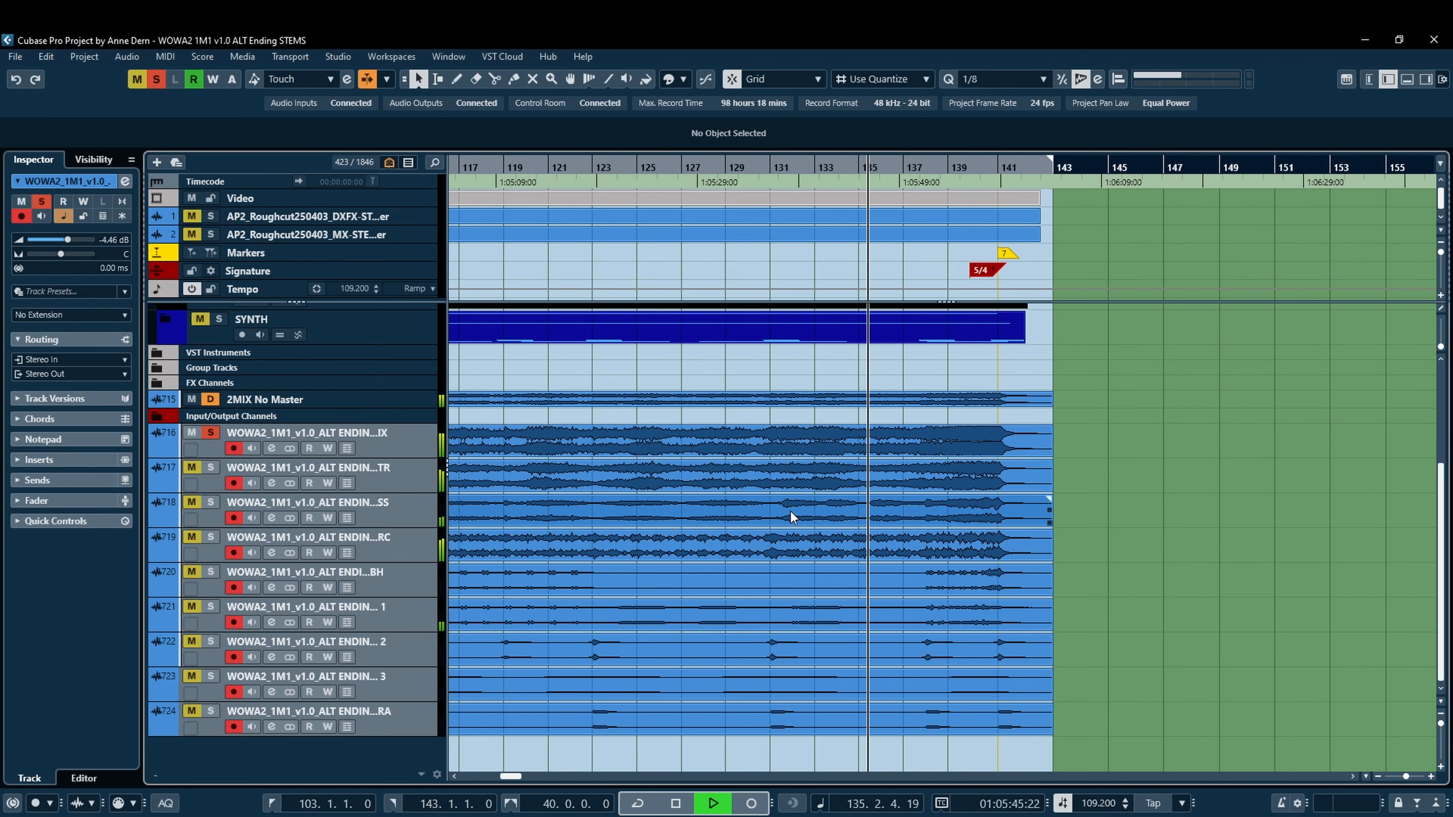
key("s")
key("s")
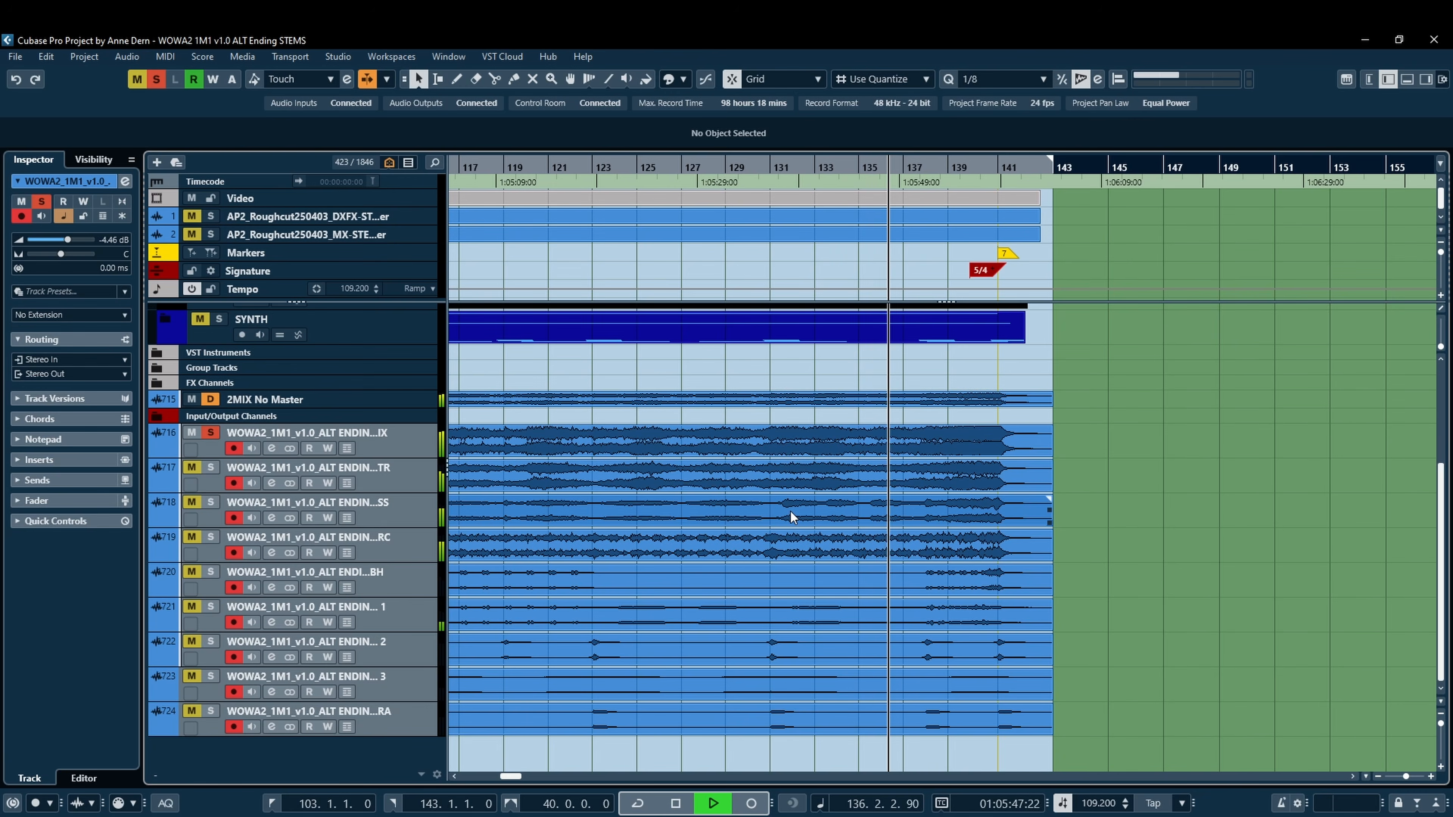
key("s")
key("s")
key("s")
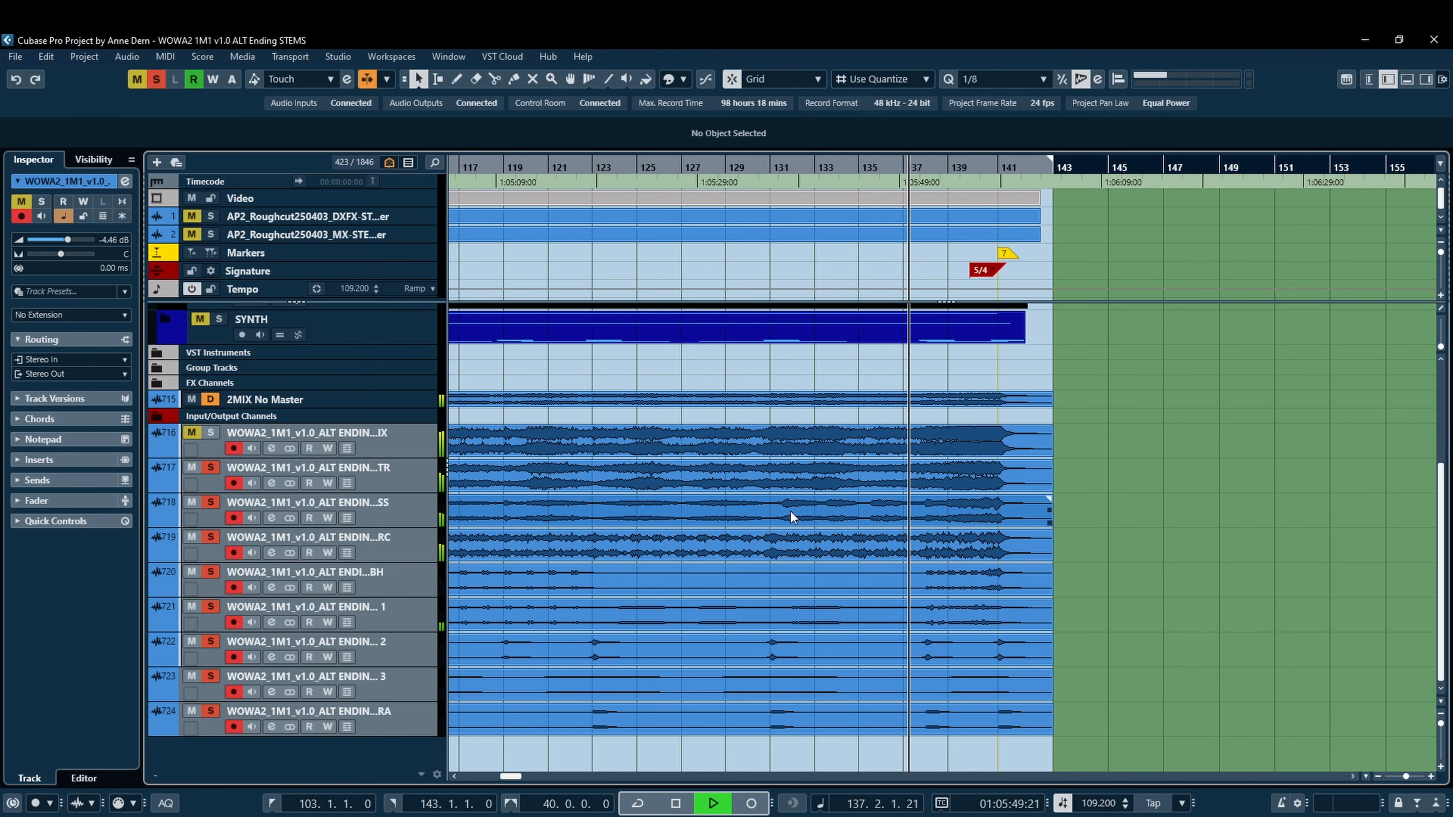
key("s")
key("s")
key("s")
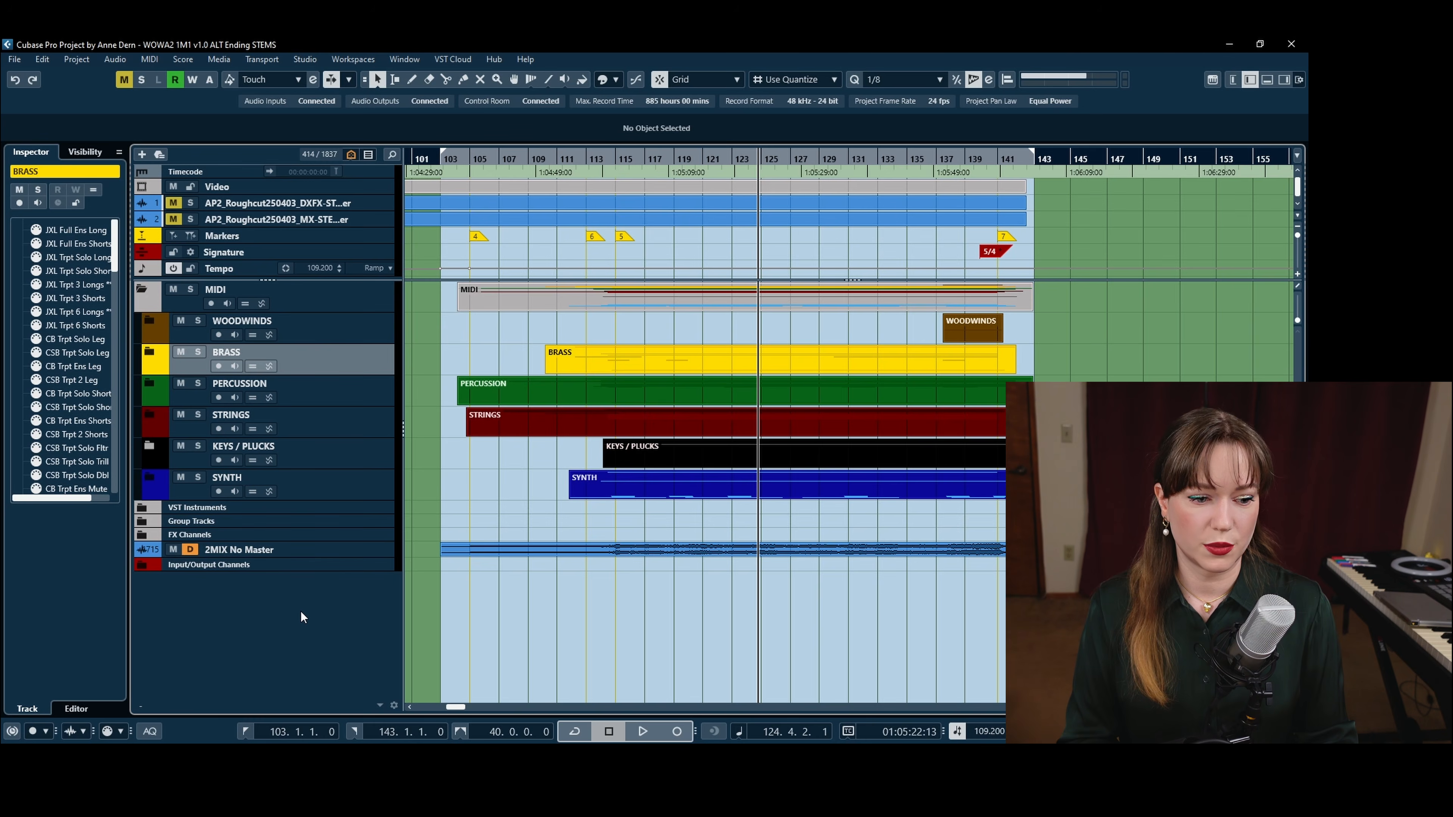
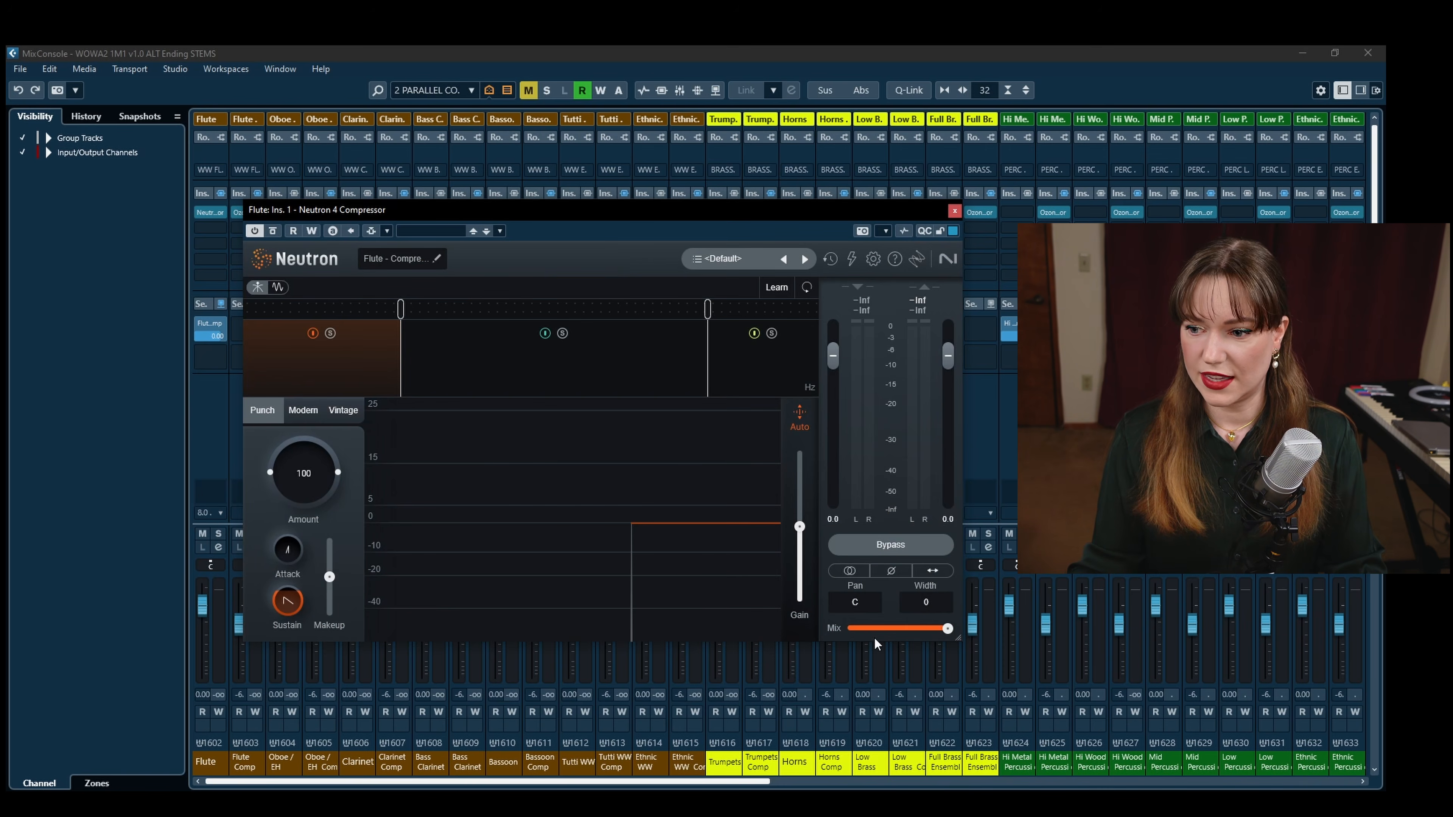
Try the wet/dry mix control of the Flute channel's Neutron 4 Compressor and close the plug-in
mouse_move(948, 631)
left_mouse_down()
mouse_move(855, 632)
mouse_move(971, 632)
left_mouse_up()
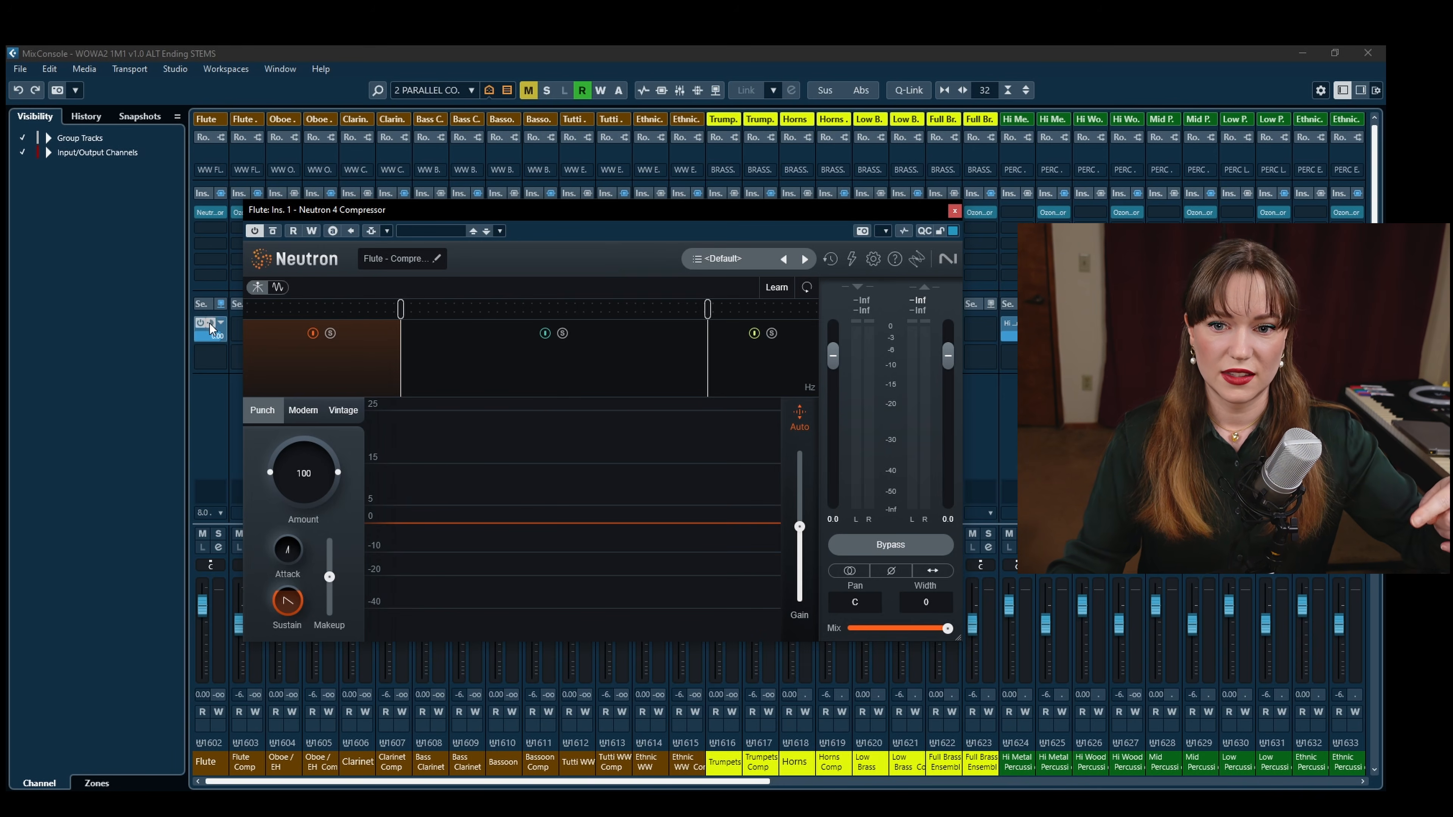
left_click(955, 211)
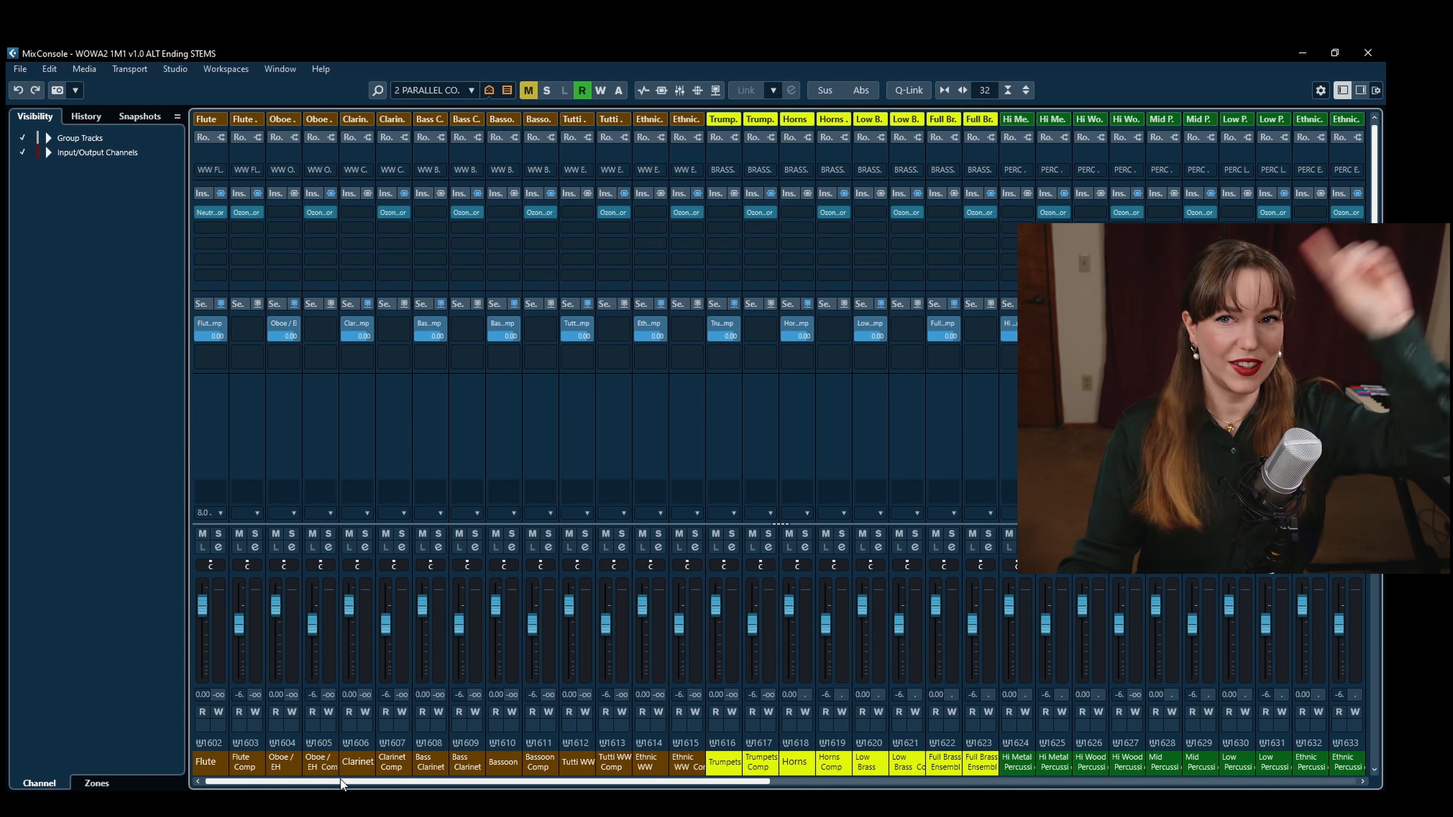
Raise the Horns Comp fader to 1.89 and Mid Percussion's compression fader to 2.94, and lower several woodwind Comp faders and Hi Metal Percussion's
left_click_drag(425, 783, 334, 785)
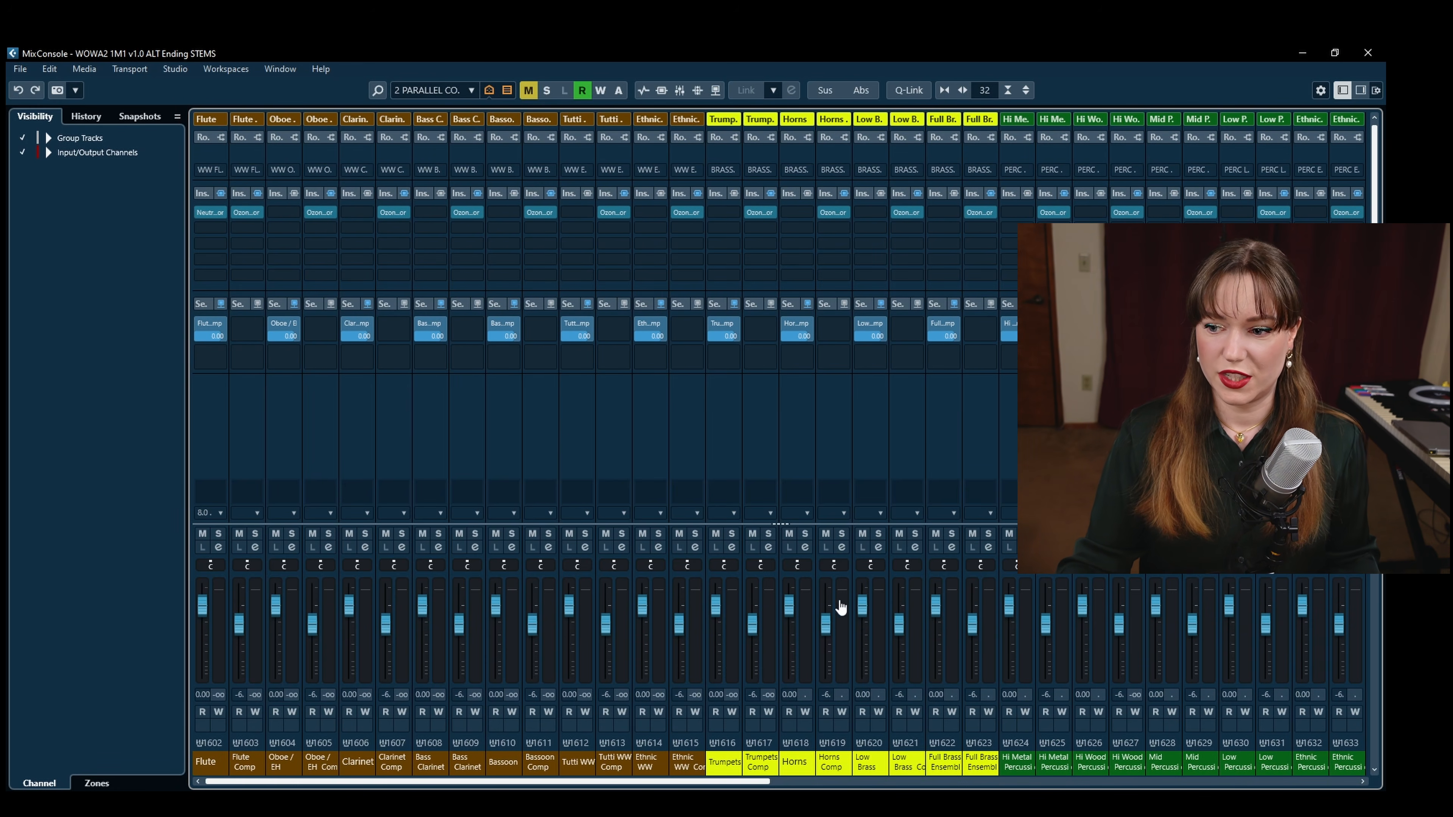
left_click_drag(827, 628, 826, 601)
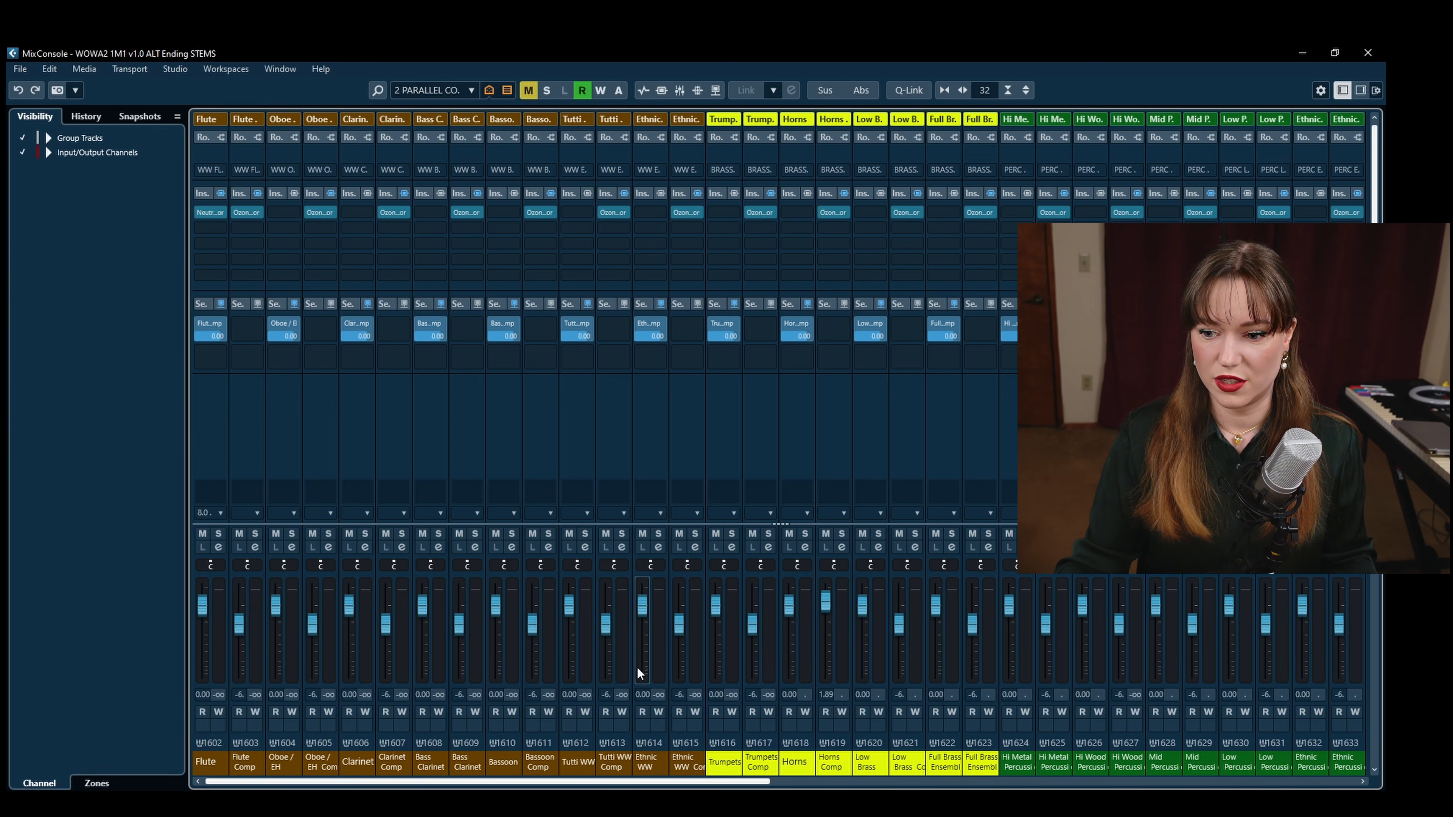
left_click_drag(610, 632, 536, 641)
left_click_drag(386, 625, 241, 651)
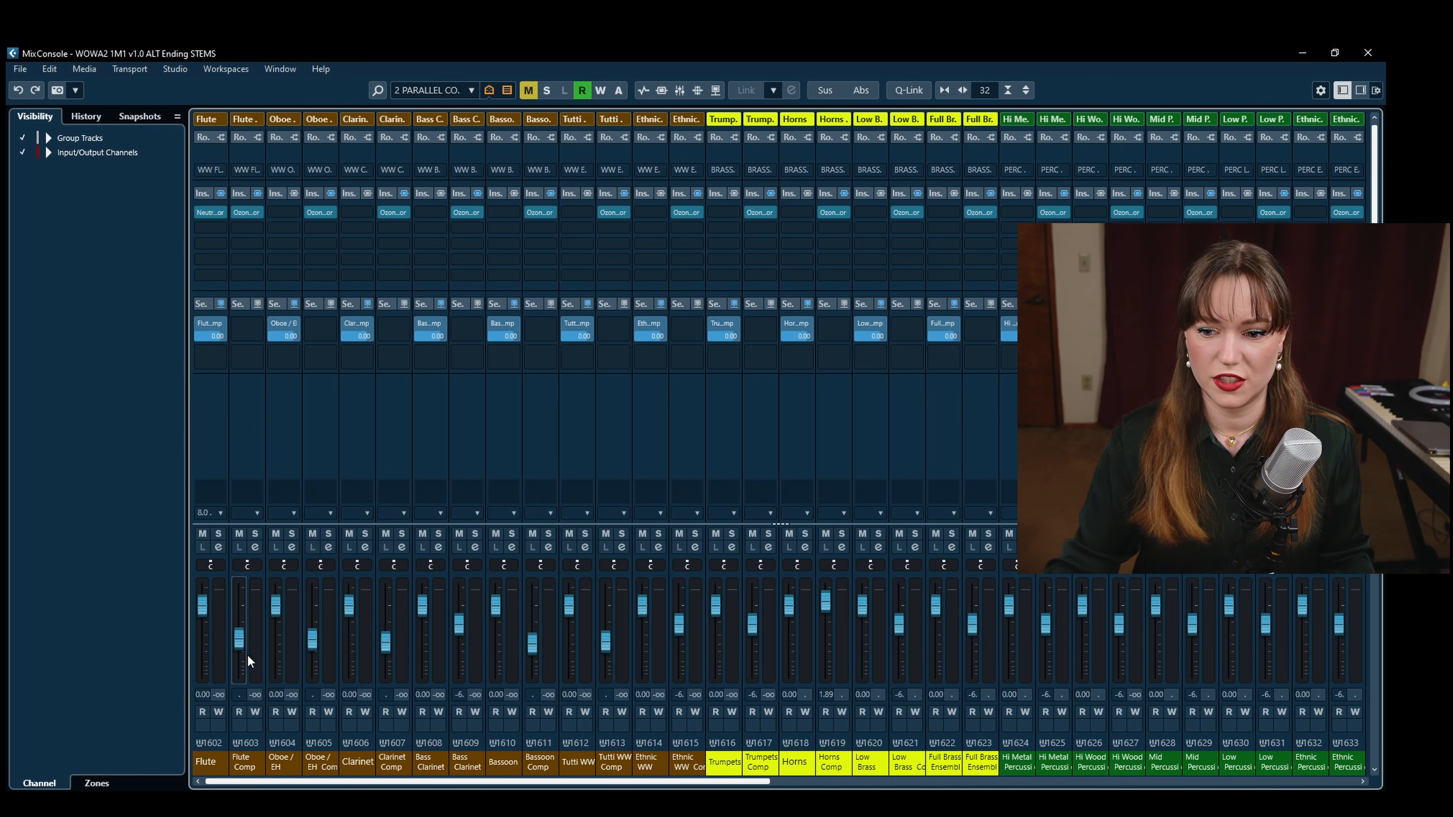
left_click_drag(1045, 629, 1045, 652)
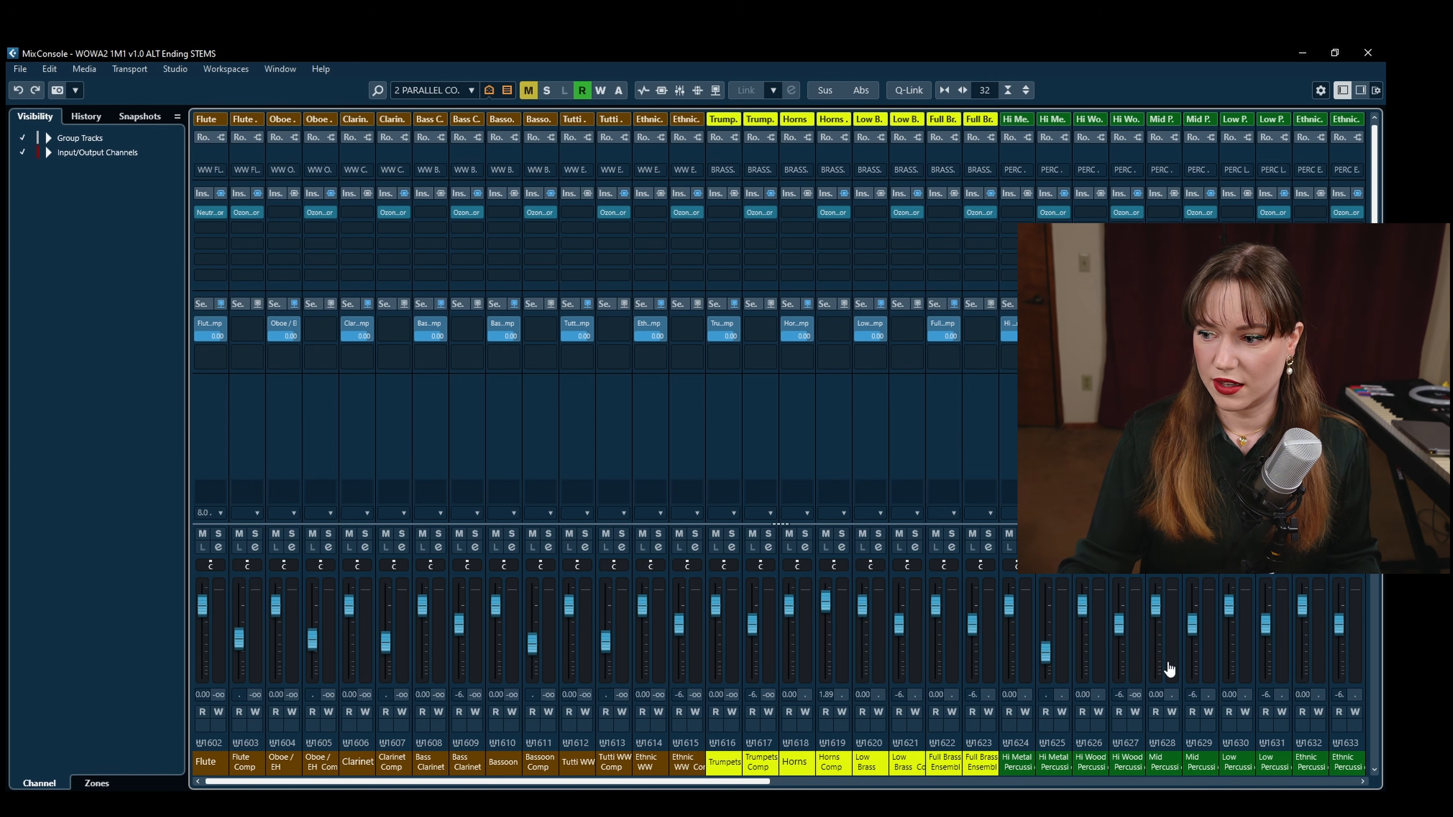
left_click_drag(1196, 626, 1199, 602)
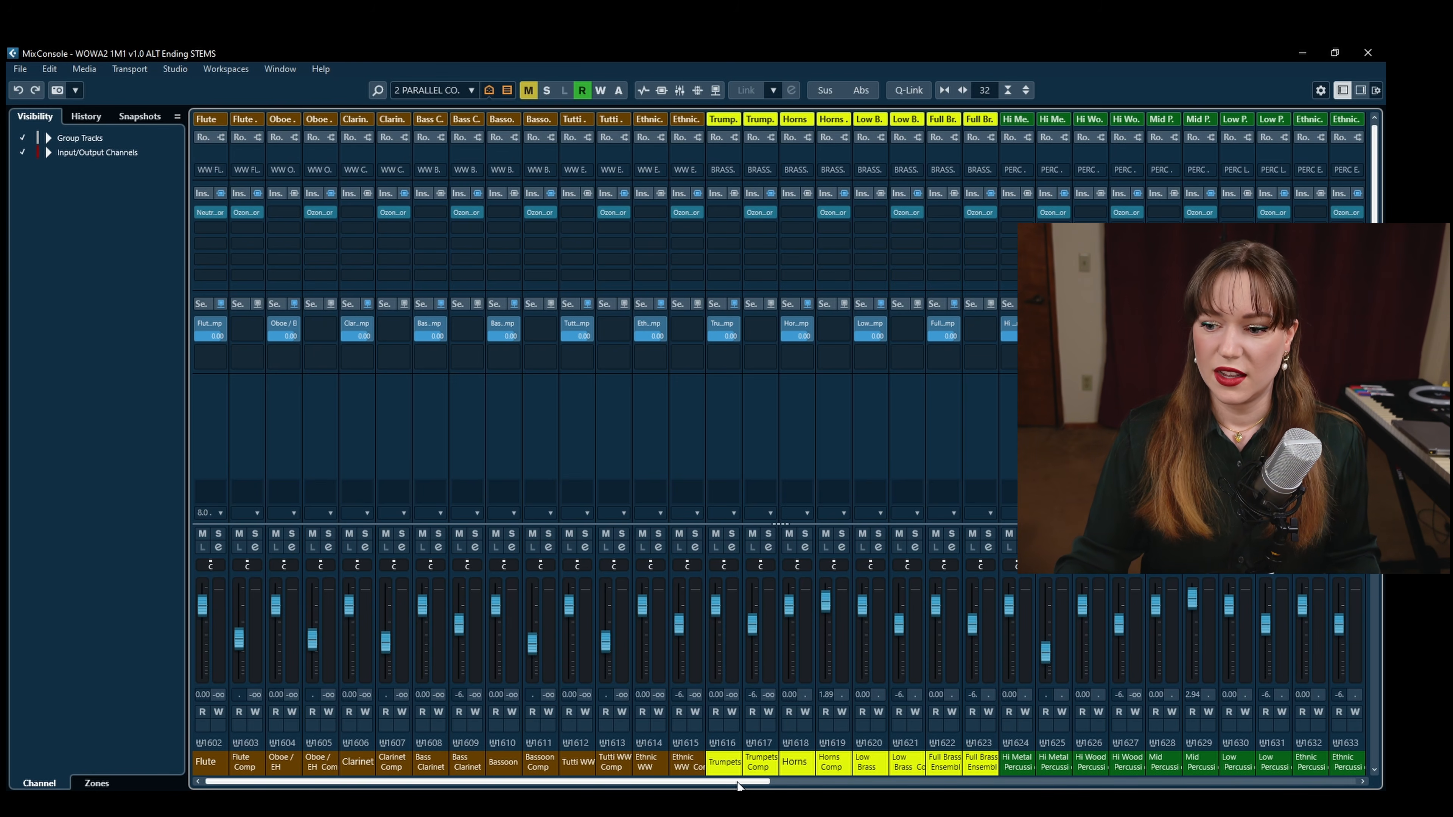
Set the Mix of the Flute channel's Neutron 4 Compressor to 70 % and close the plug-in
mouse_move(757, 783)
left_mouse_down()
mouse_move(1141, 782)
mouse_move(775, 782)
left_mouse_up()
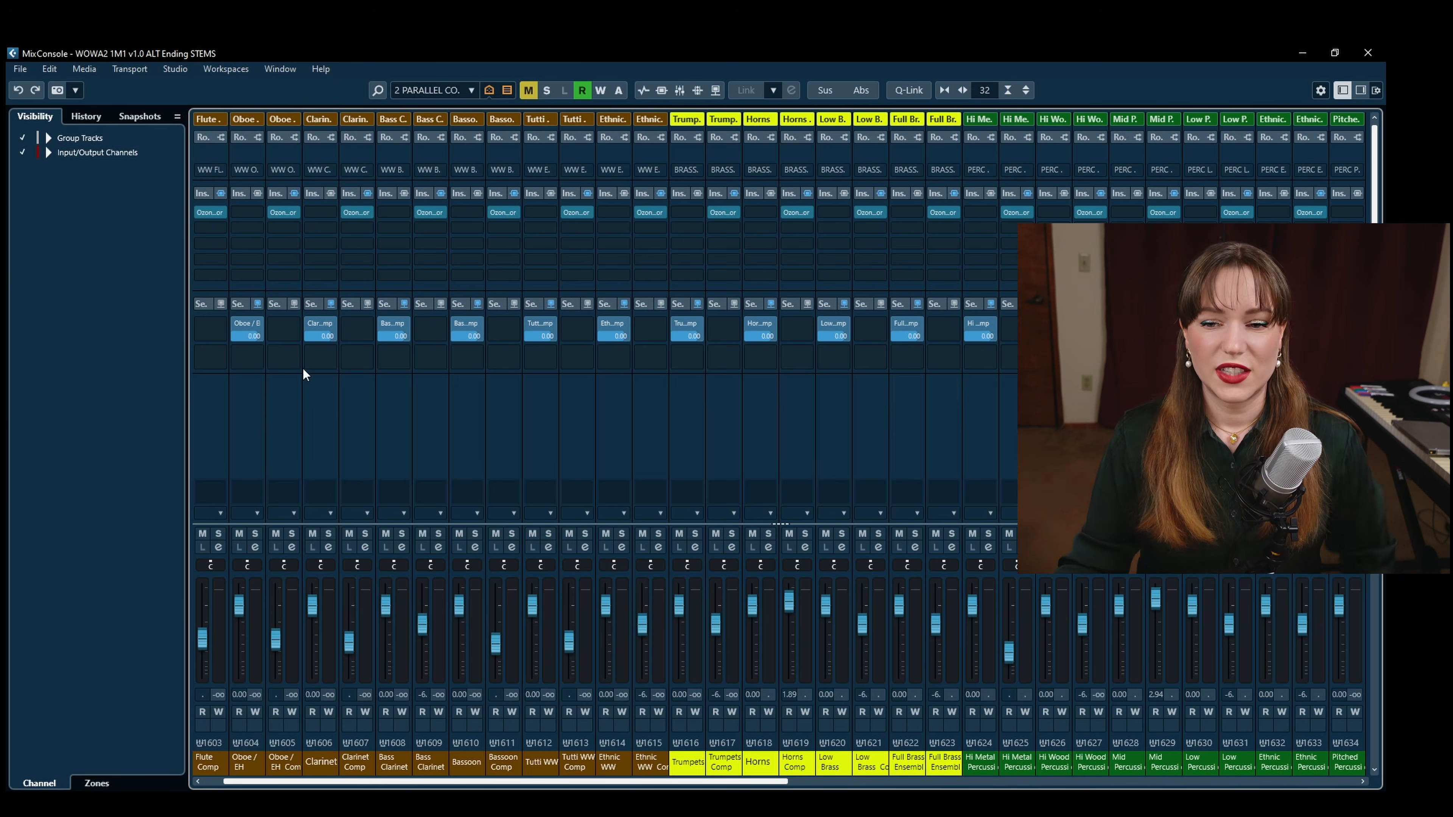
mouse_move(402, 782)
left_mouse_down()
mouse_move(566, 782)
mouse_move(405, 782)
left_mouse_up()
left_click(212, 212)
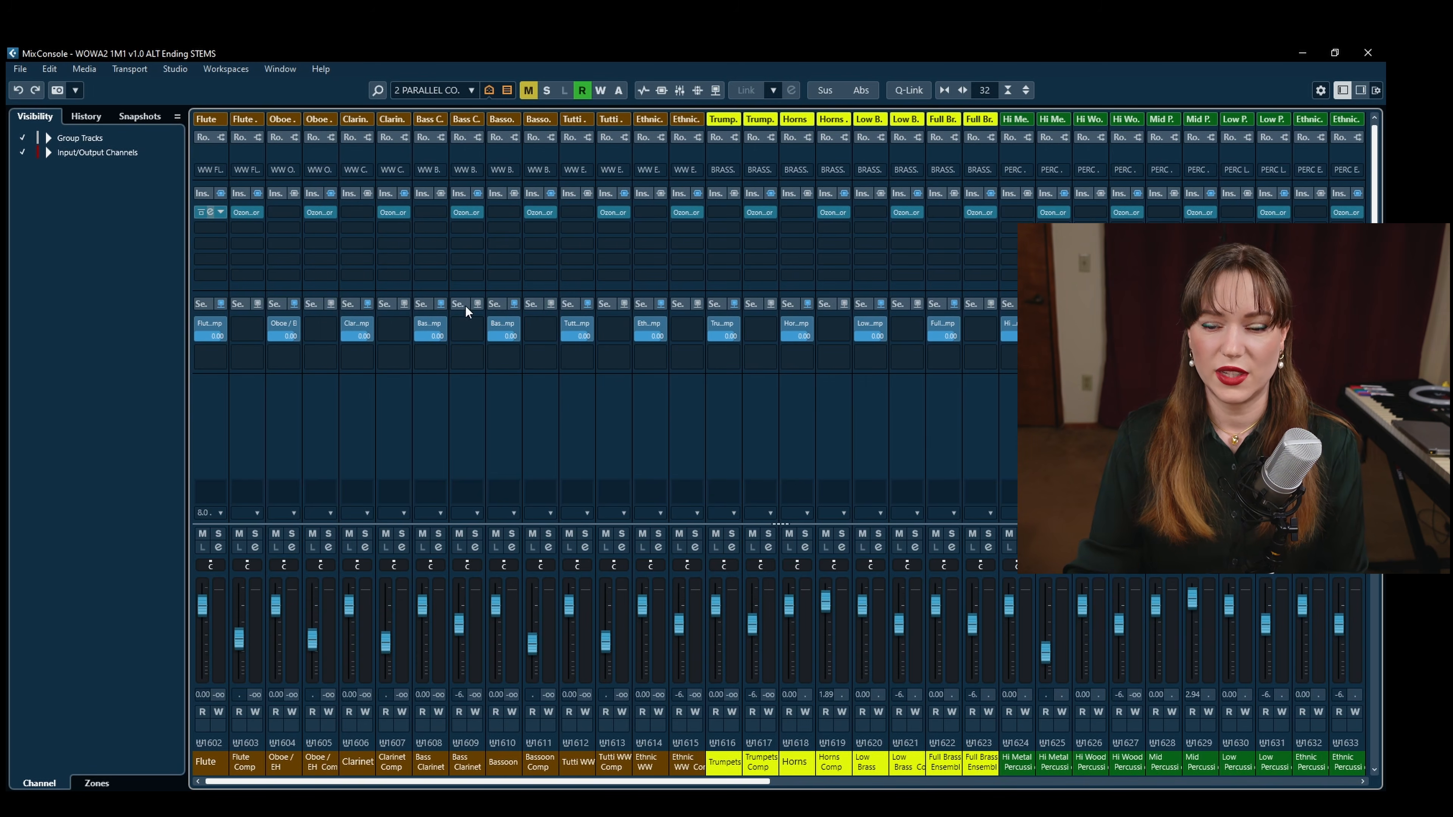
left_click_drag(945, 630, 929, 632)
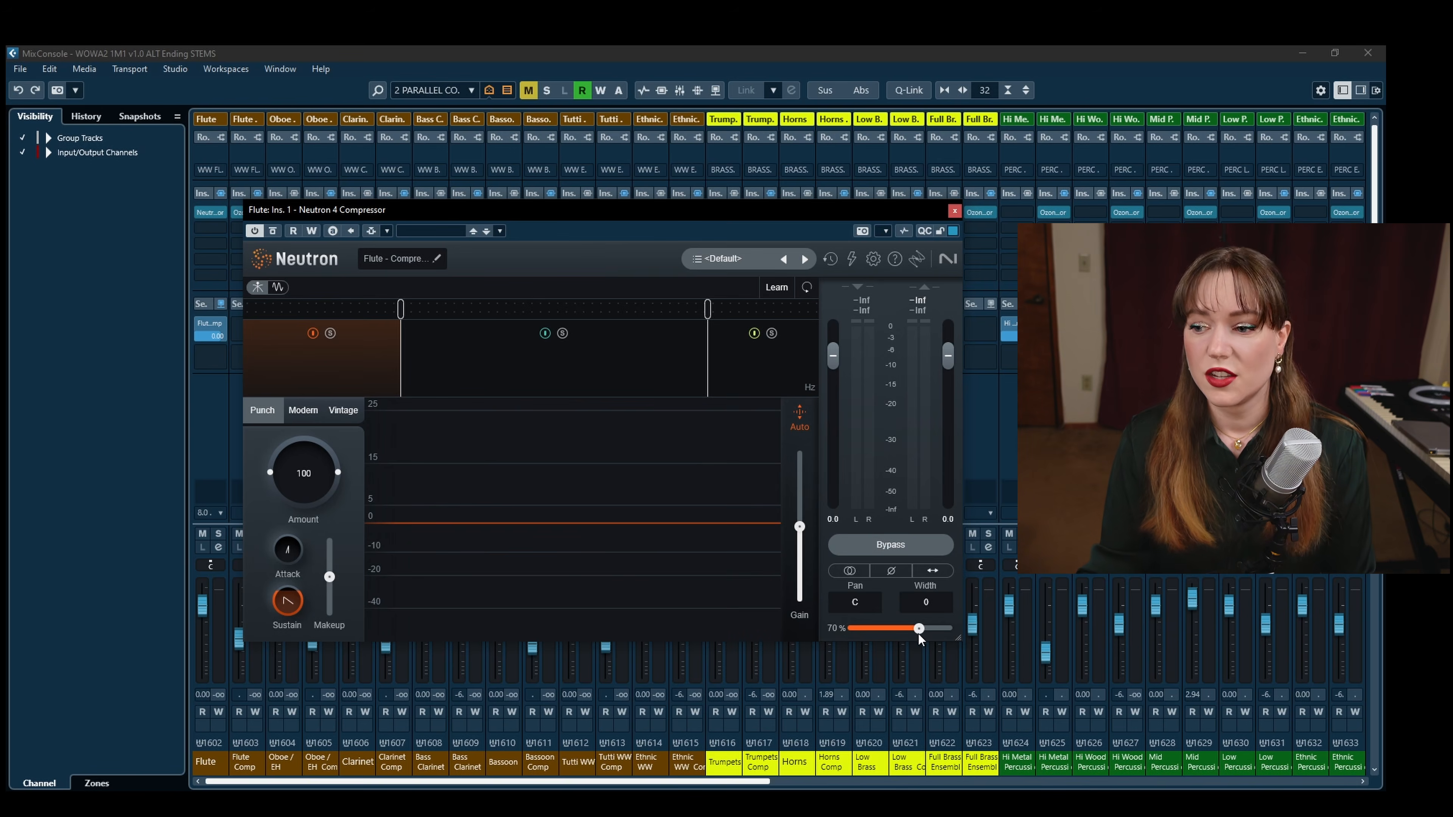
left_click(954, 211)
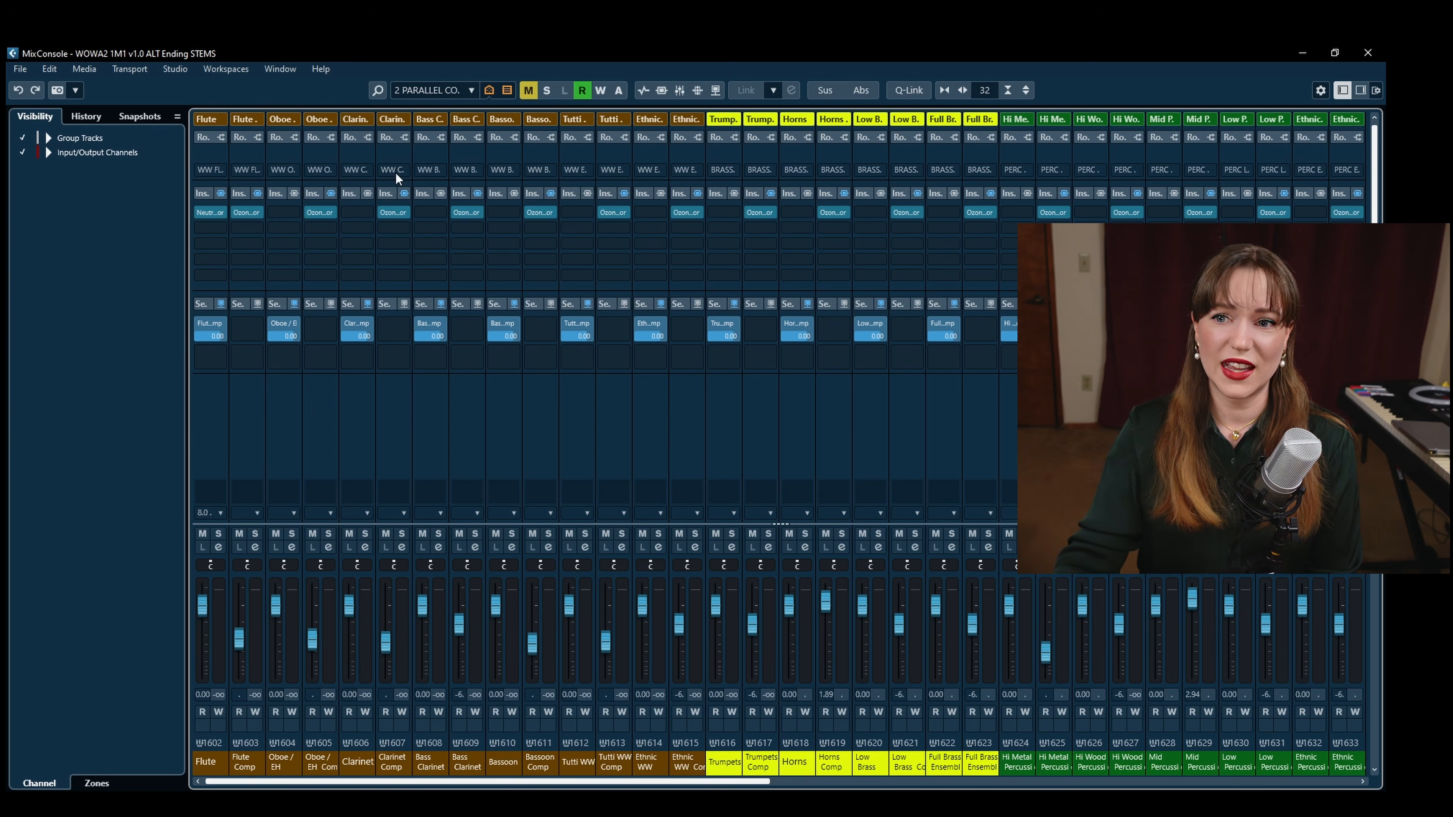
Switch the mixer view from the parallel compression groups to the 1 VEP Outputs configuration
left_click(446, 88)
left_click(460, 83)
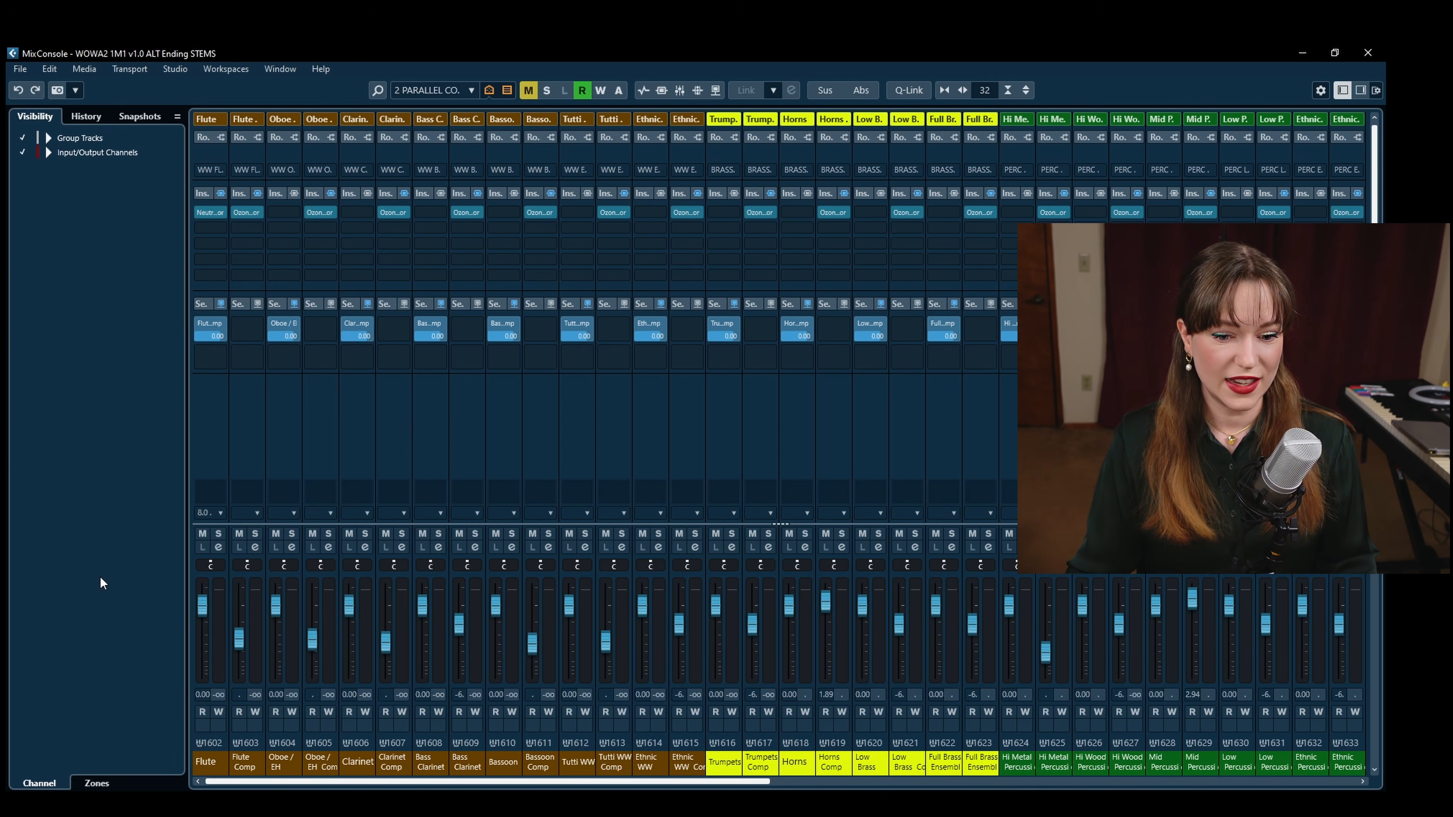
key("alt+Tab")
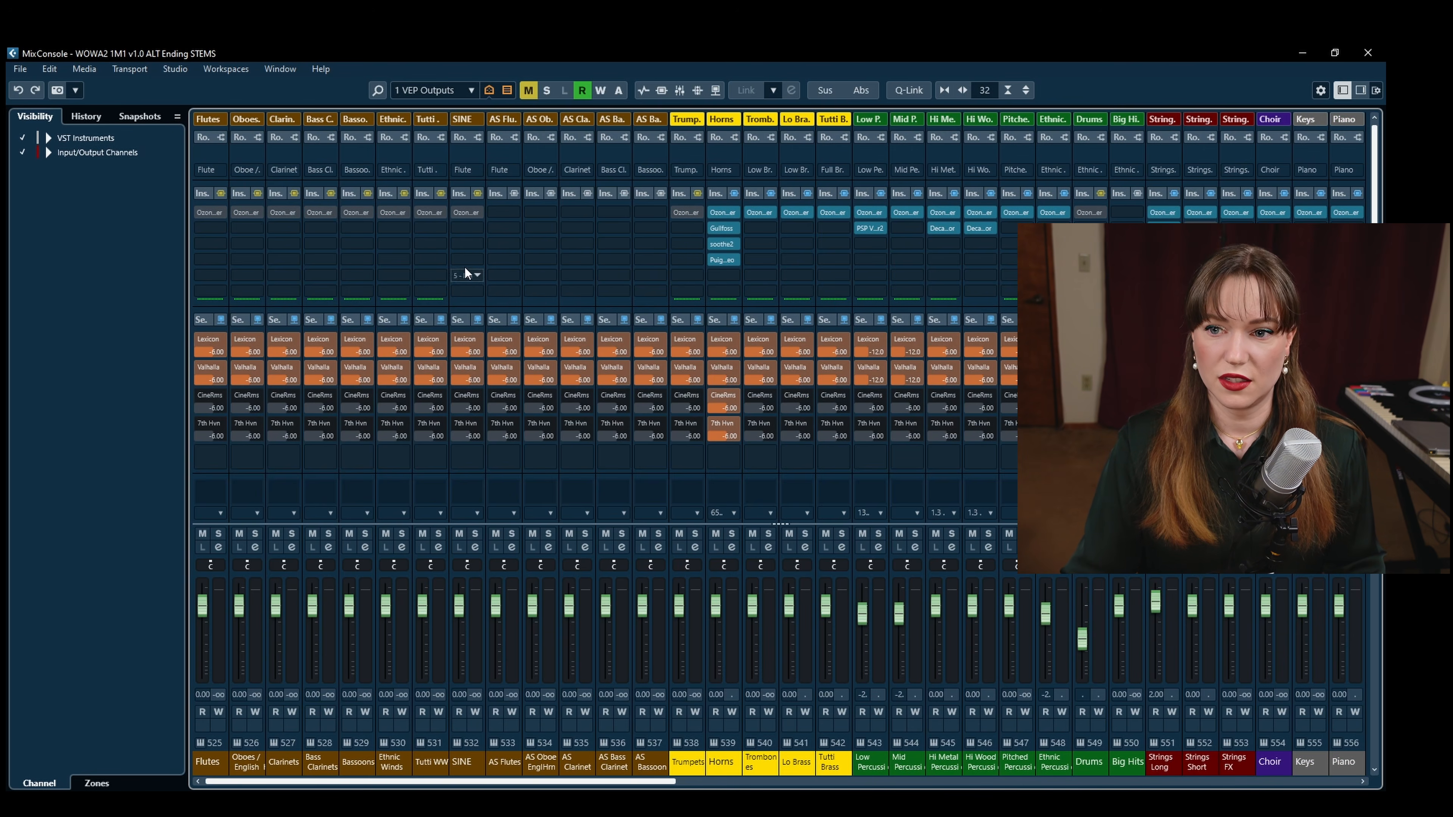
Try the activation and bypass switches of the SINE channel's Ozone 10 Equalizer, toggling bypass repeatedly, and close the plug-in
left_click(457, 213, "alt")
left_click_drag(467, 263, 469, 234)
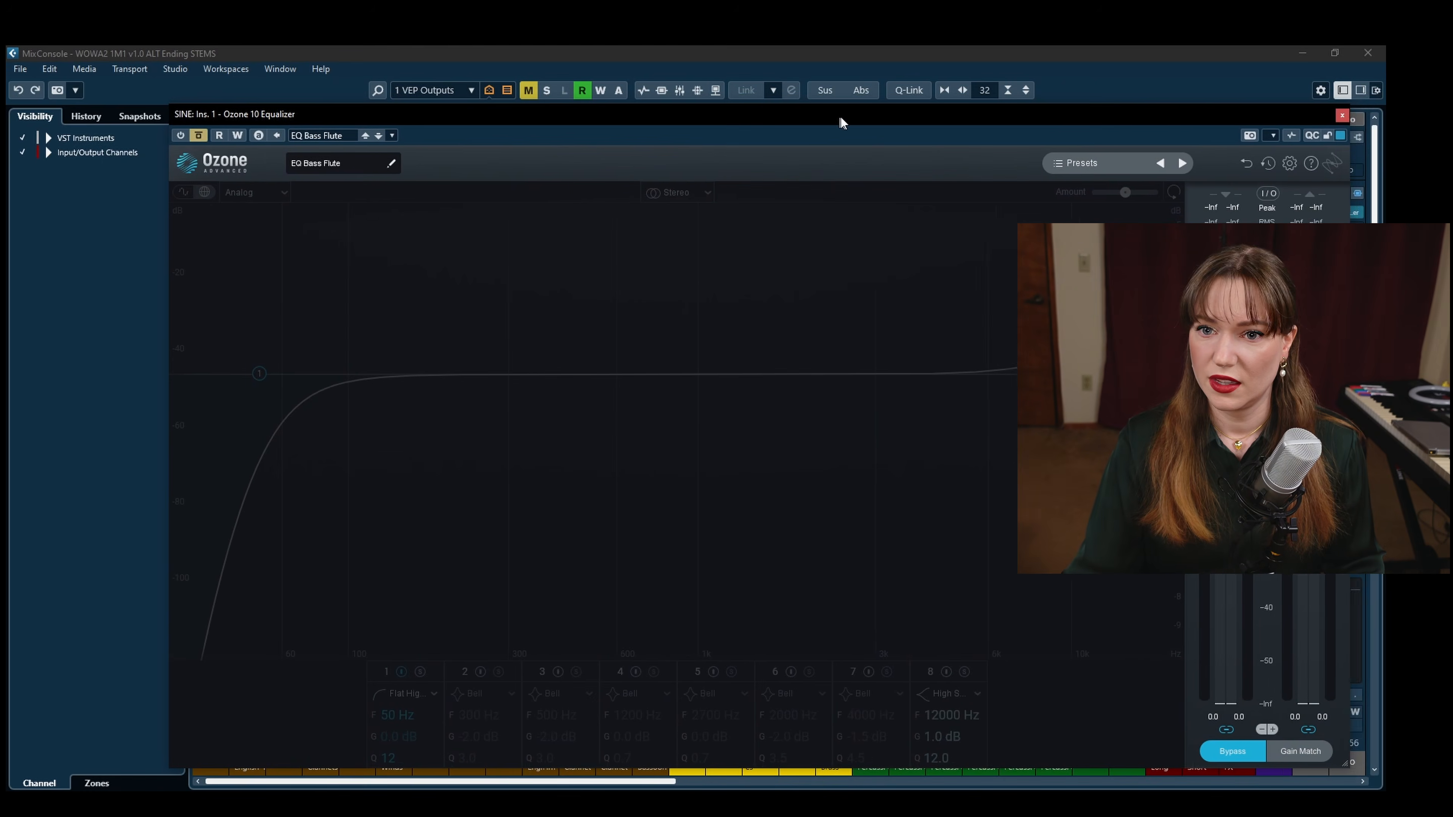
left_click(188, 136)
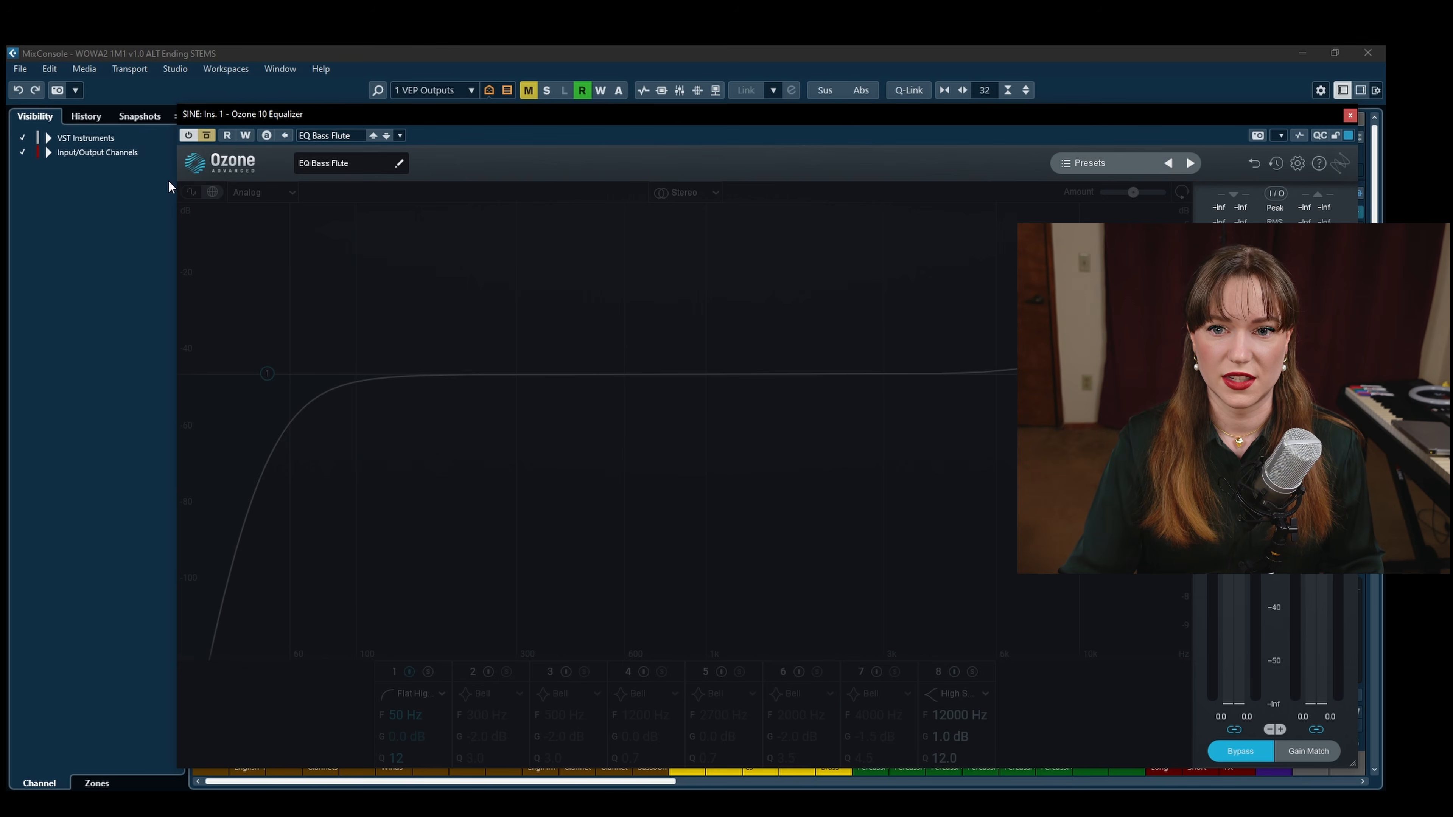
left_click(208, 136)
left_click(208, 136)
left_click(208, 136)
left_click(208, 136)
left_click(207, 136)
left_click(208, 136)
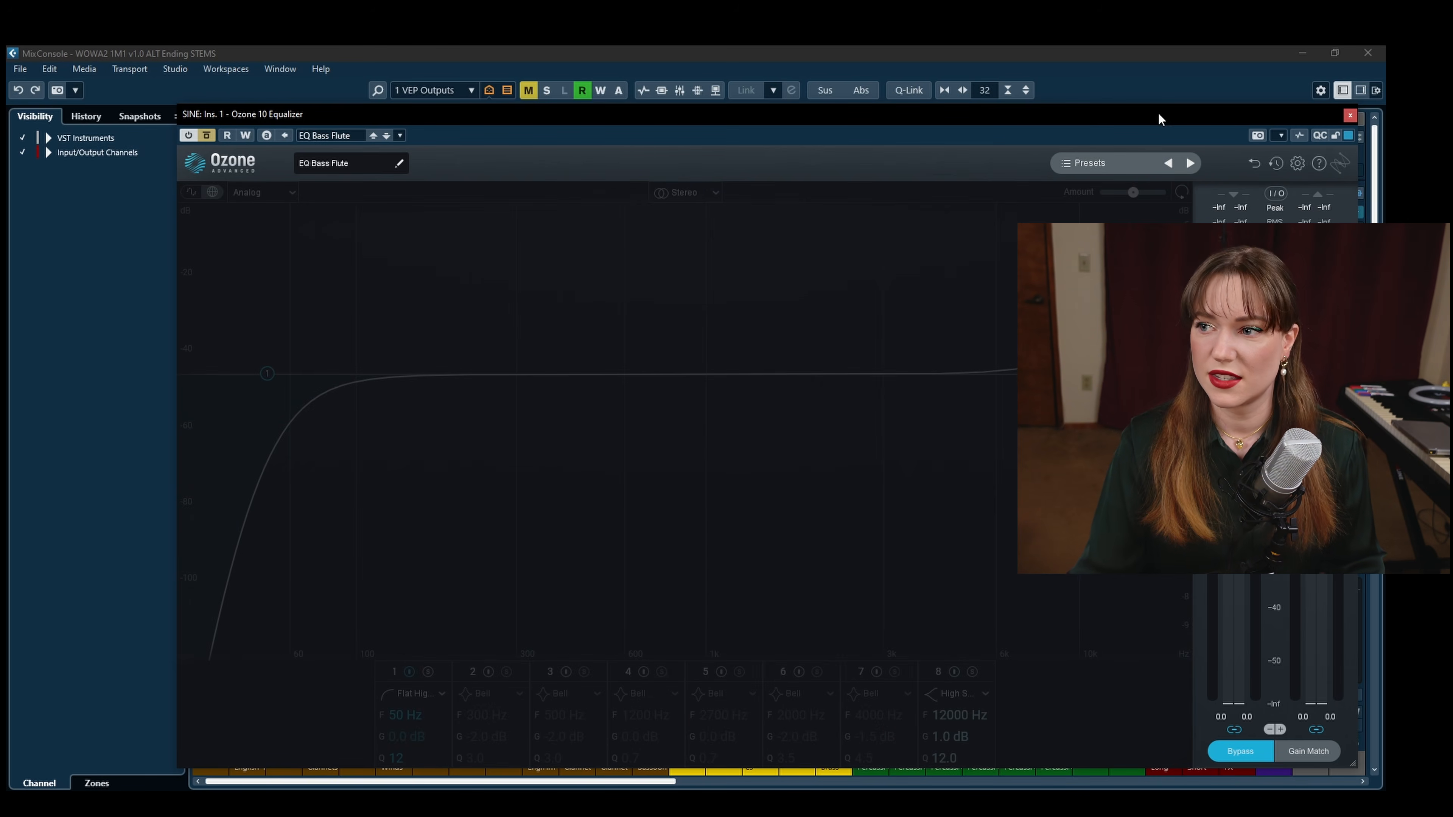
left_click(1349, 116)
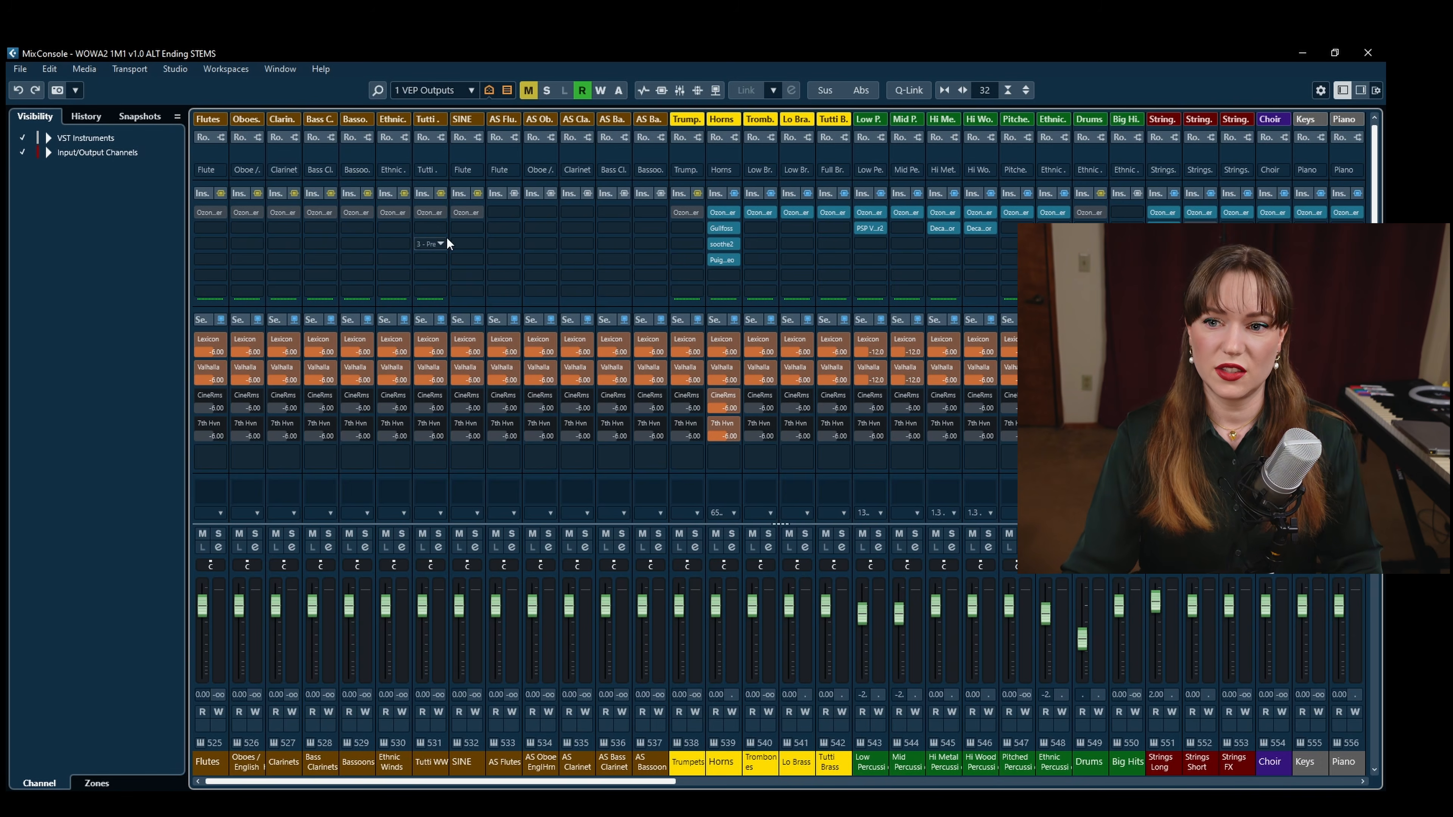